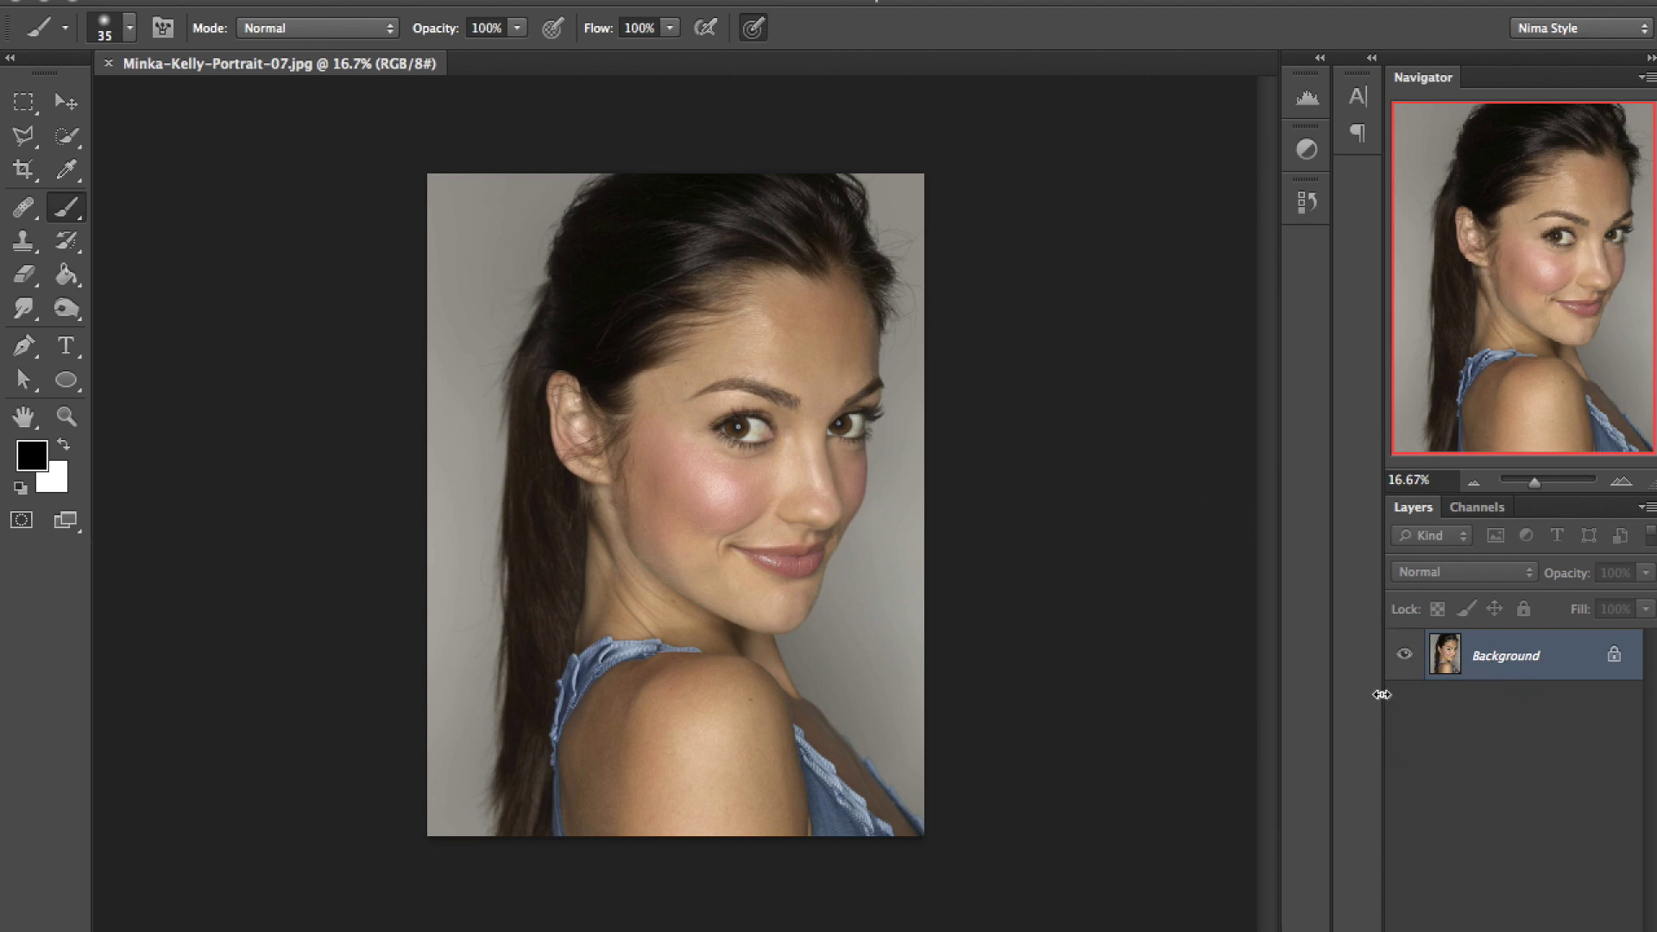
Make a copy of the Background layer and rename the copy 'چشم'.
mouse_move(1444, 677)
mouse_down()
mouse_move(1465, 923)
mouse_move(1545, 930)
mouse_up()
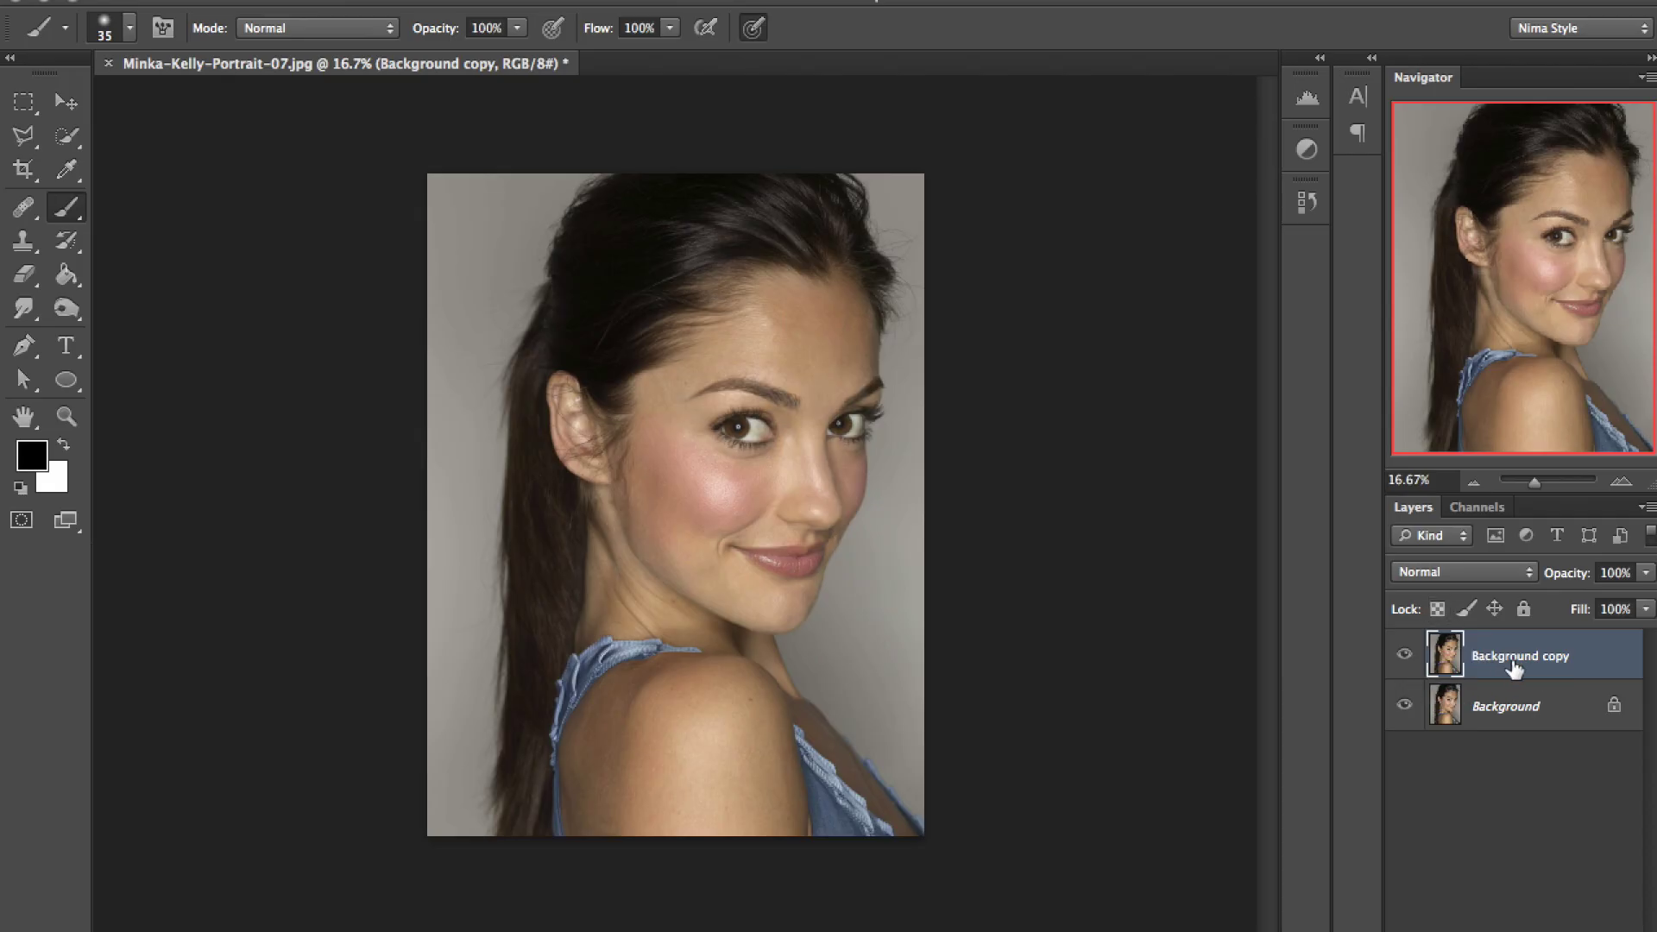
double_click(1513, 660)
text(پوست)
key(Return)
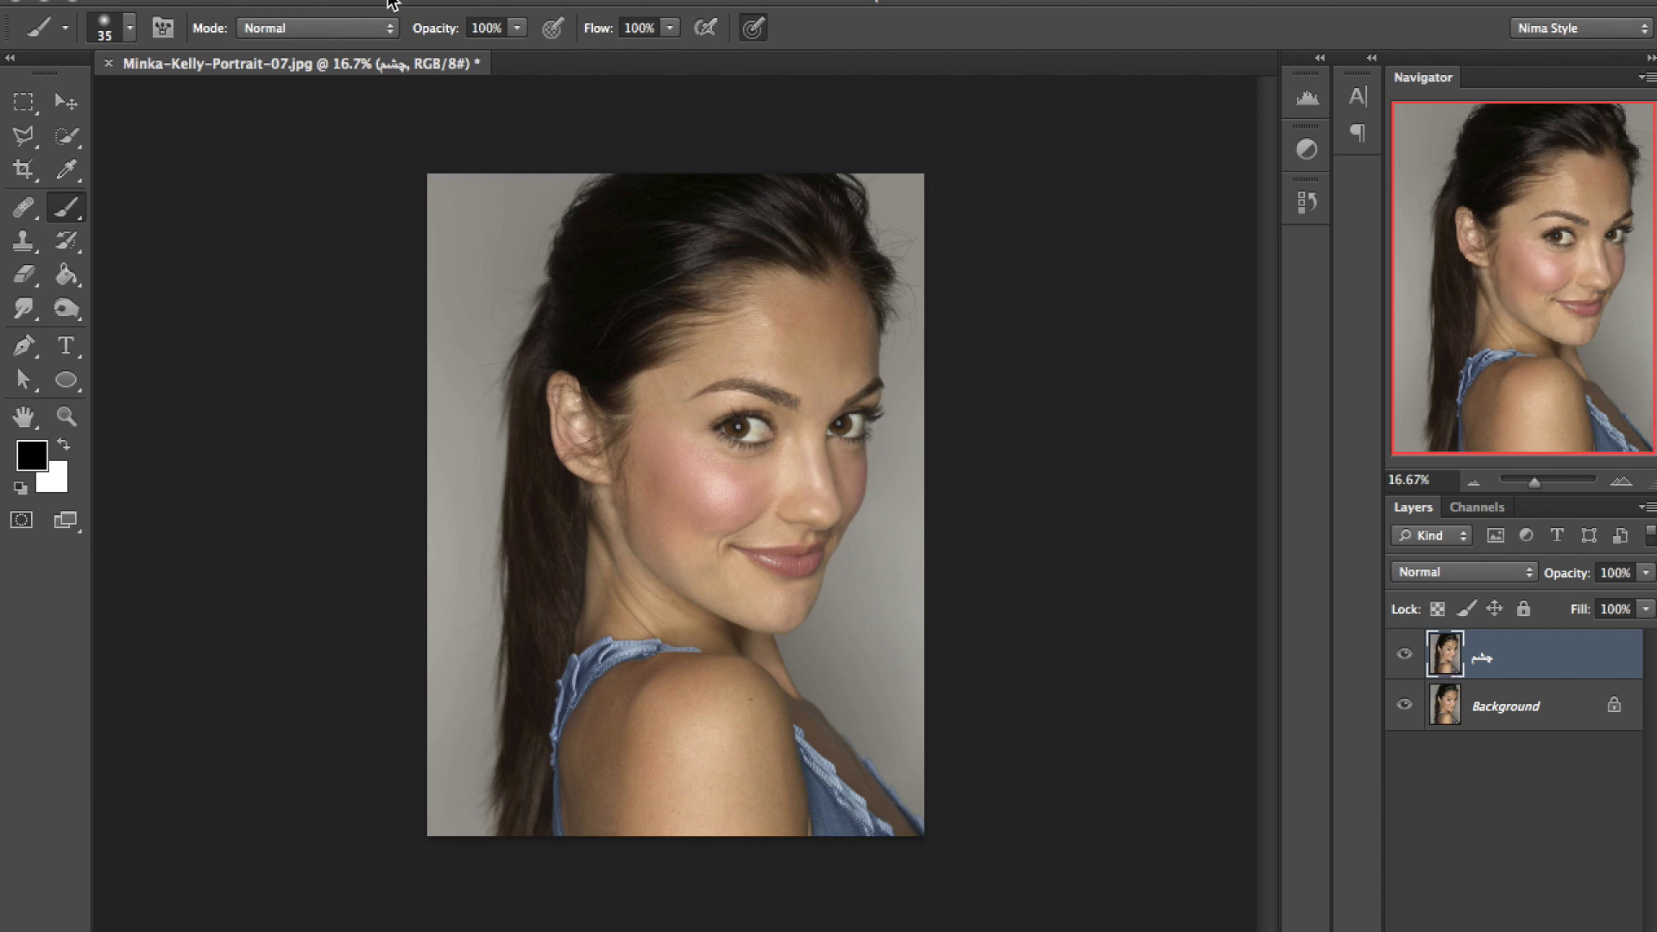
Apply Hue/Saturation with Hue -143 and Saturation +70 to the copy layer.
click(358, 3)
mouse_move(427, 4)
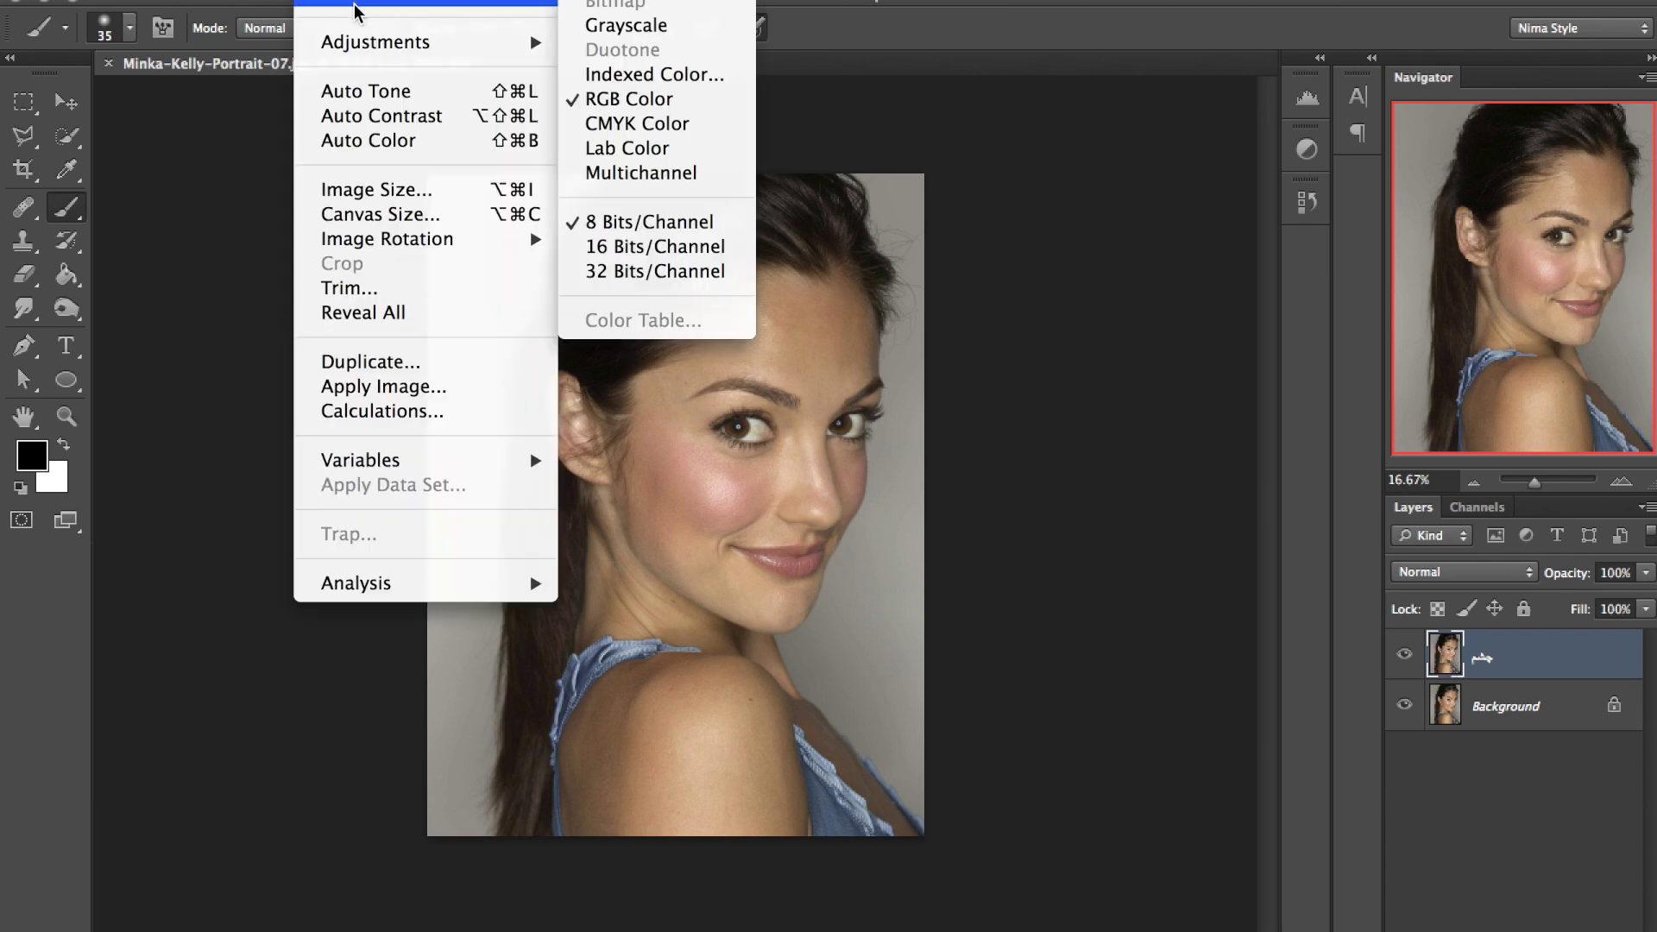
click(647, 190)
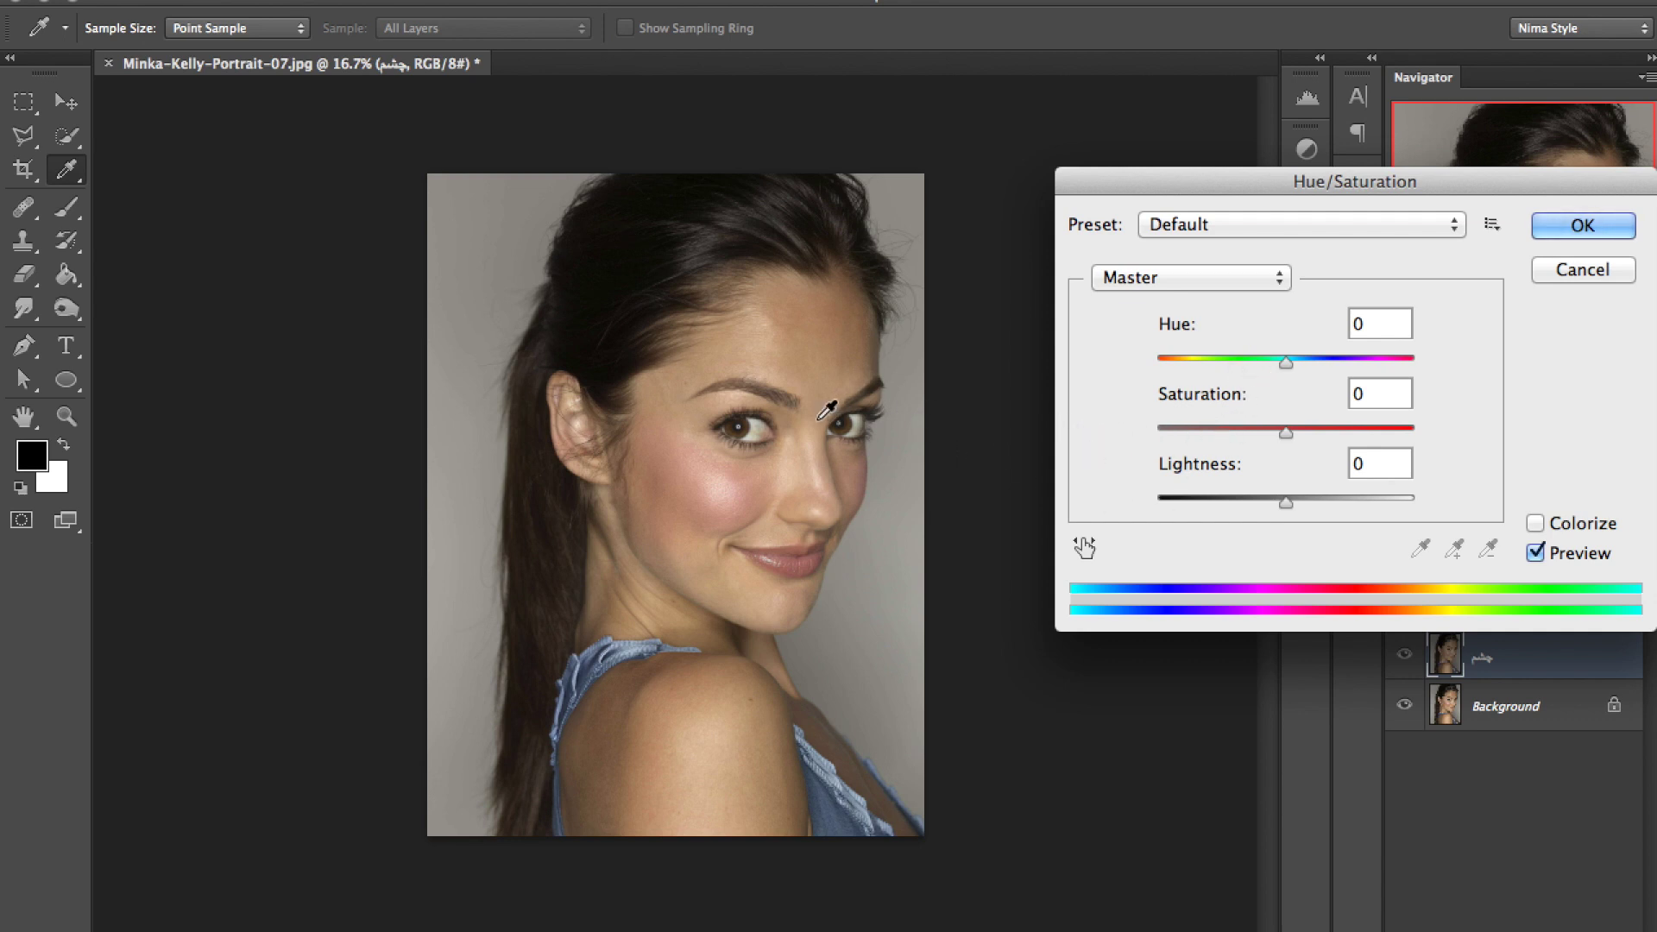
drag(1285, 361, 1176, 363)
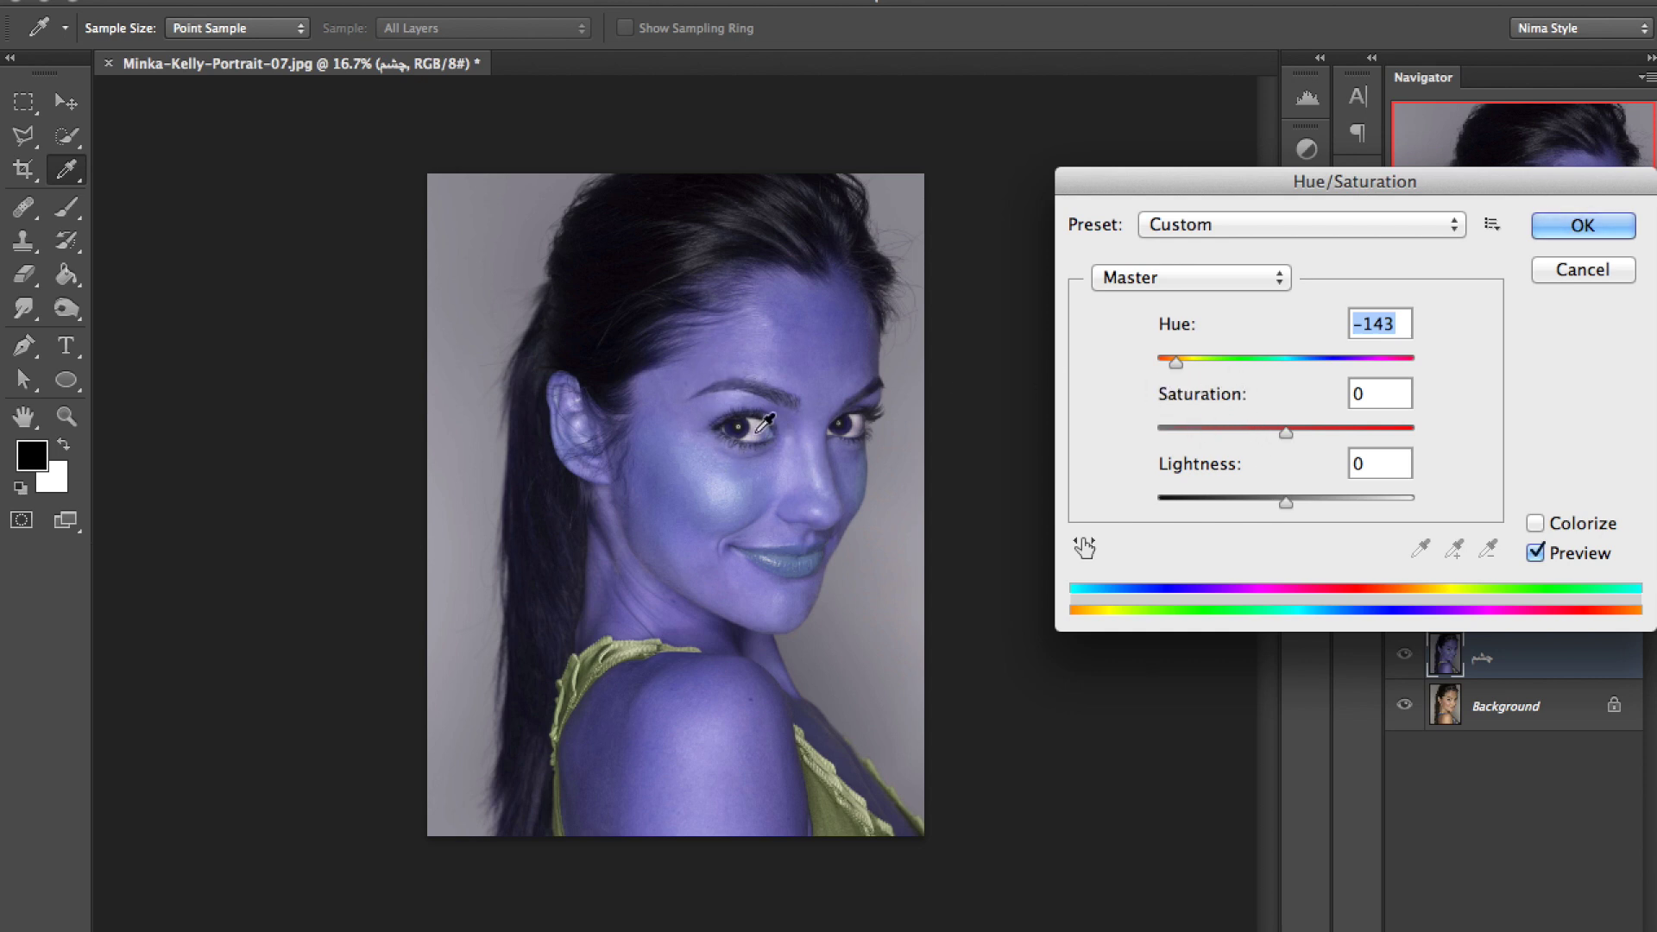
drag(1285, 433, 1375, 436)
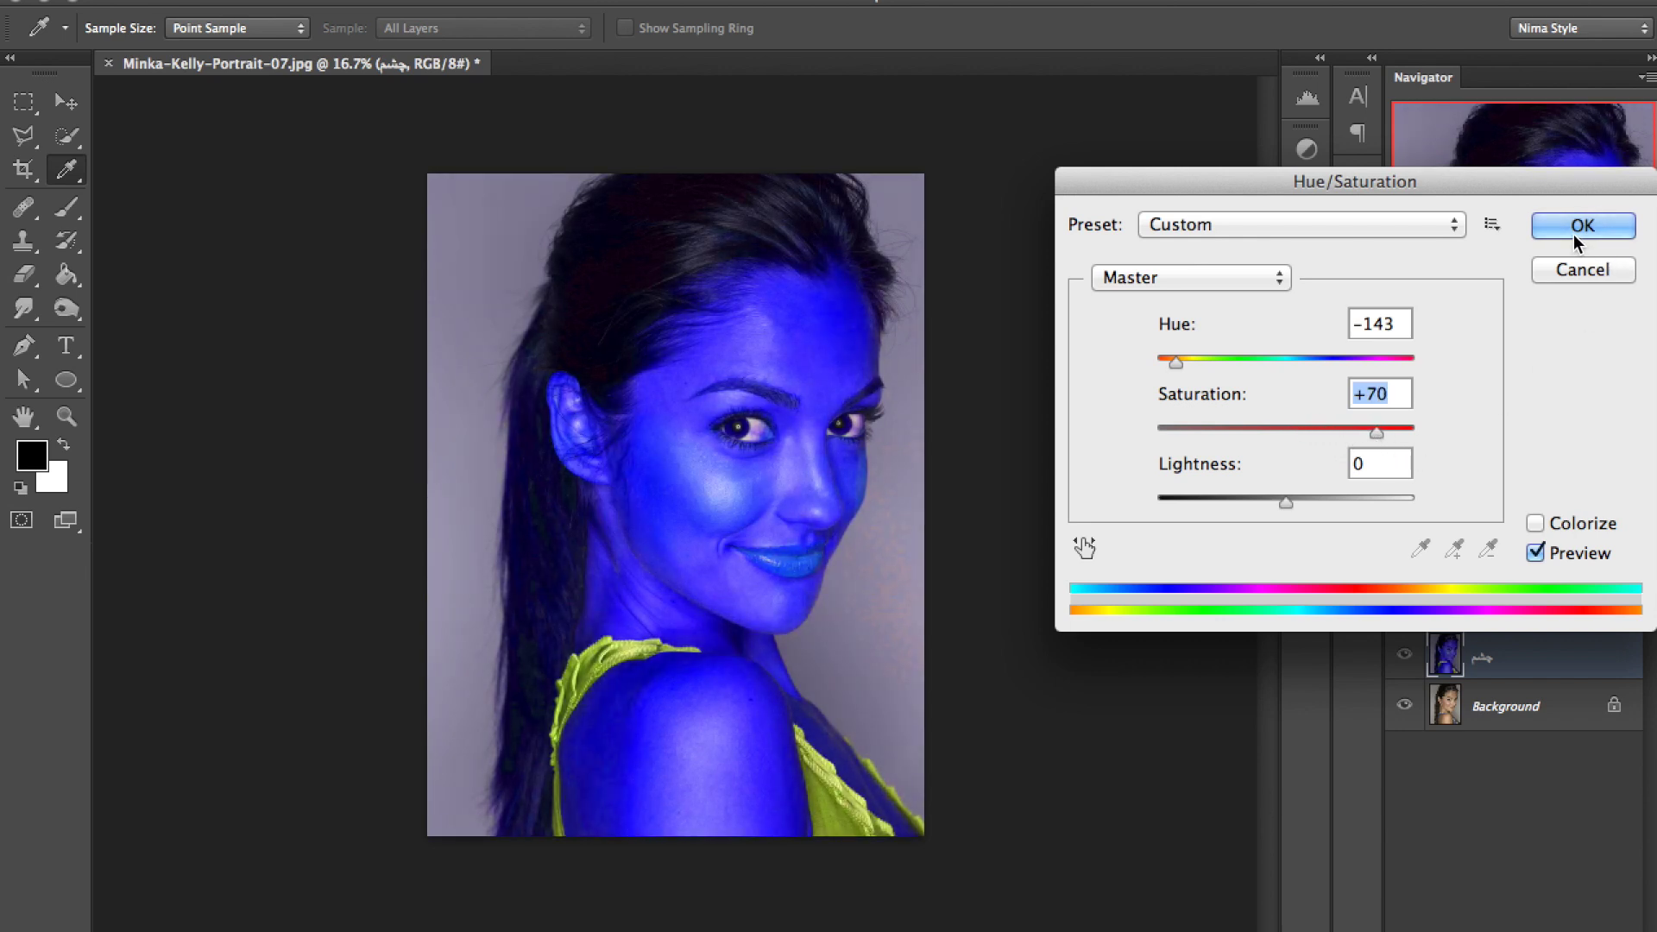
click(1576, 229)
key(b)
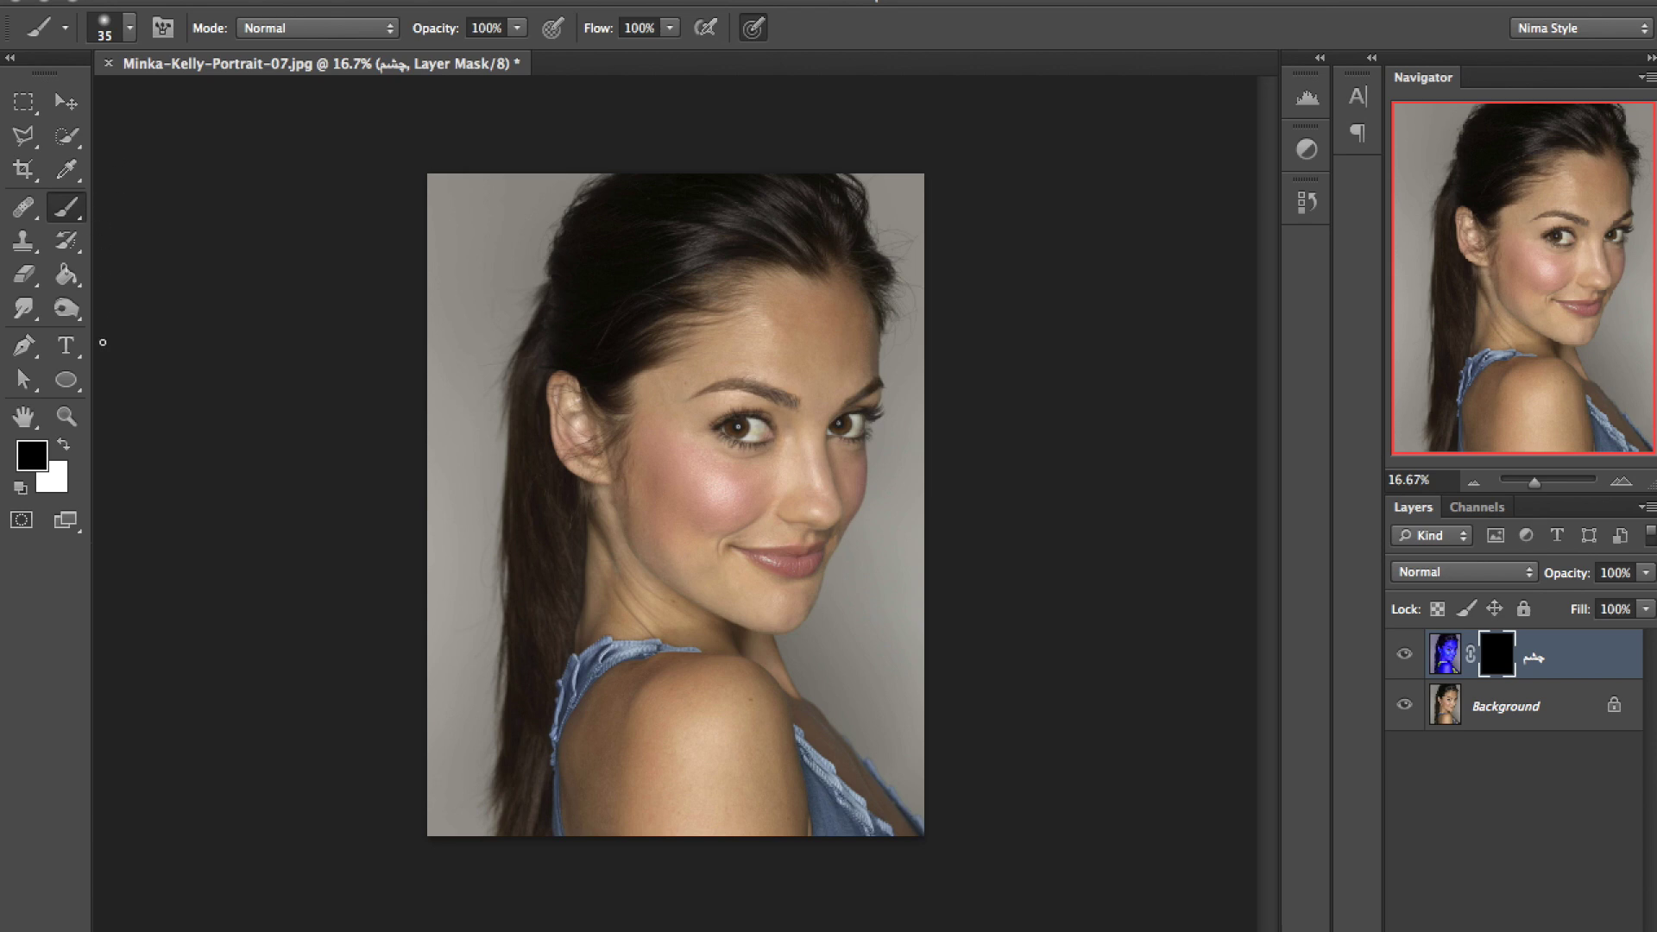
Hide the blue layer with a black mask and set up a larger white brush.
scroll(414, 526, up, 2)
scroll(397, 494, up, 3)
scroll(396, 493, down, 3)
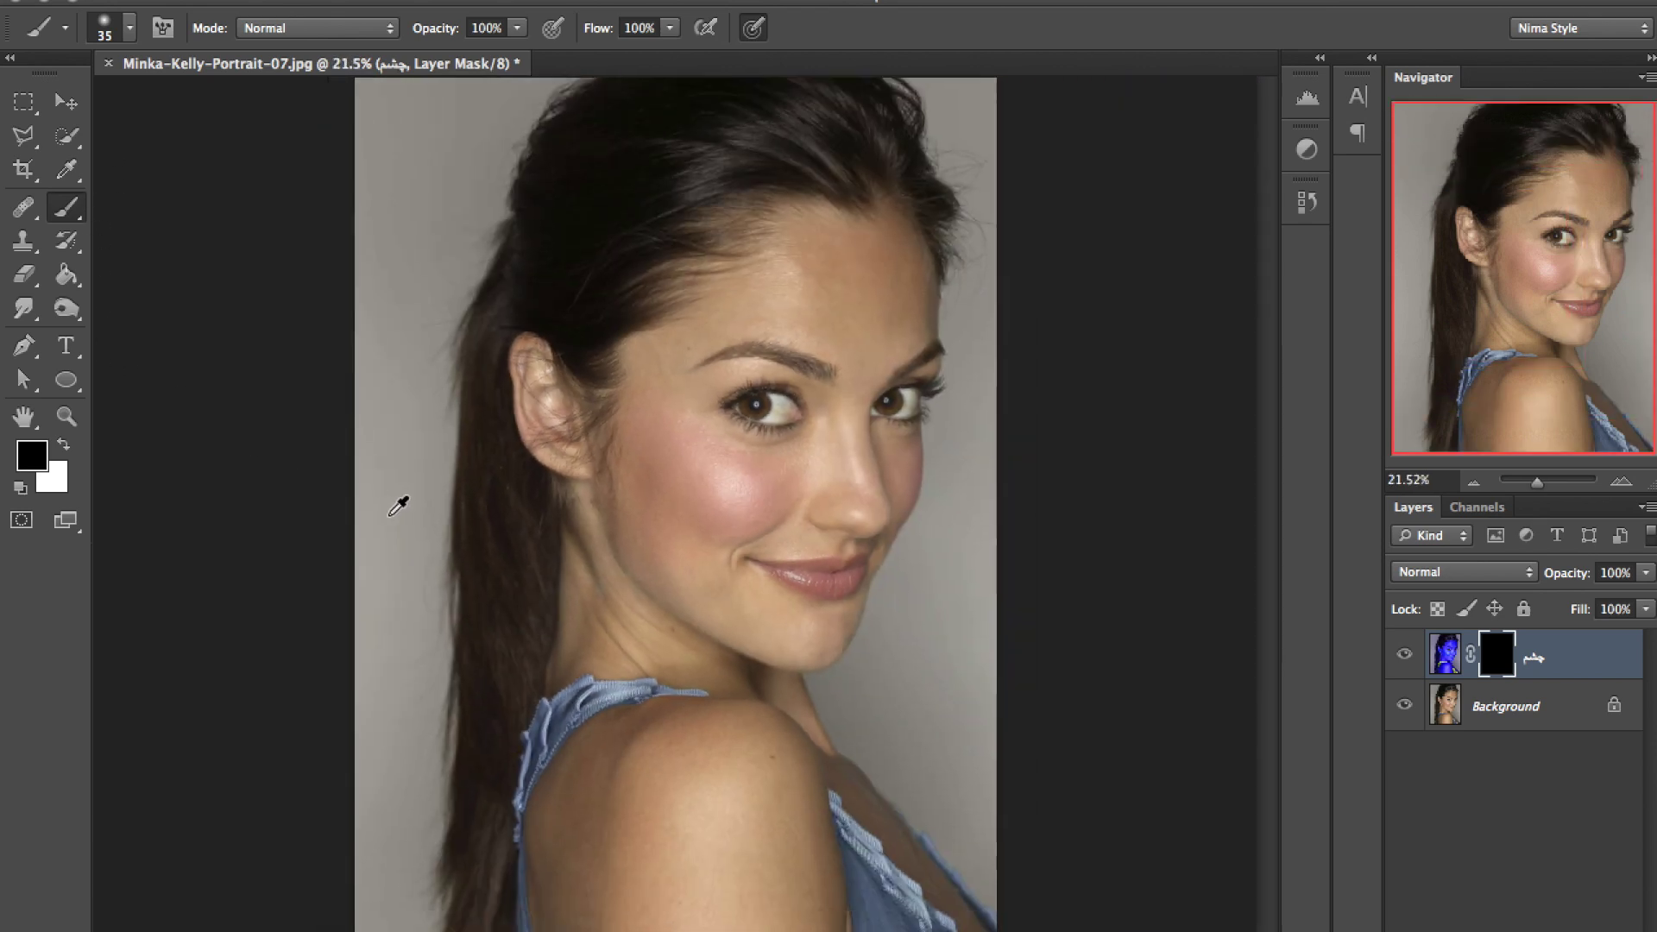
scroll(399, 500, down, 2)
scroll(400, 508, down, 1)
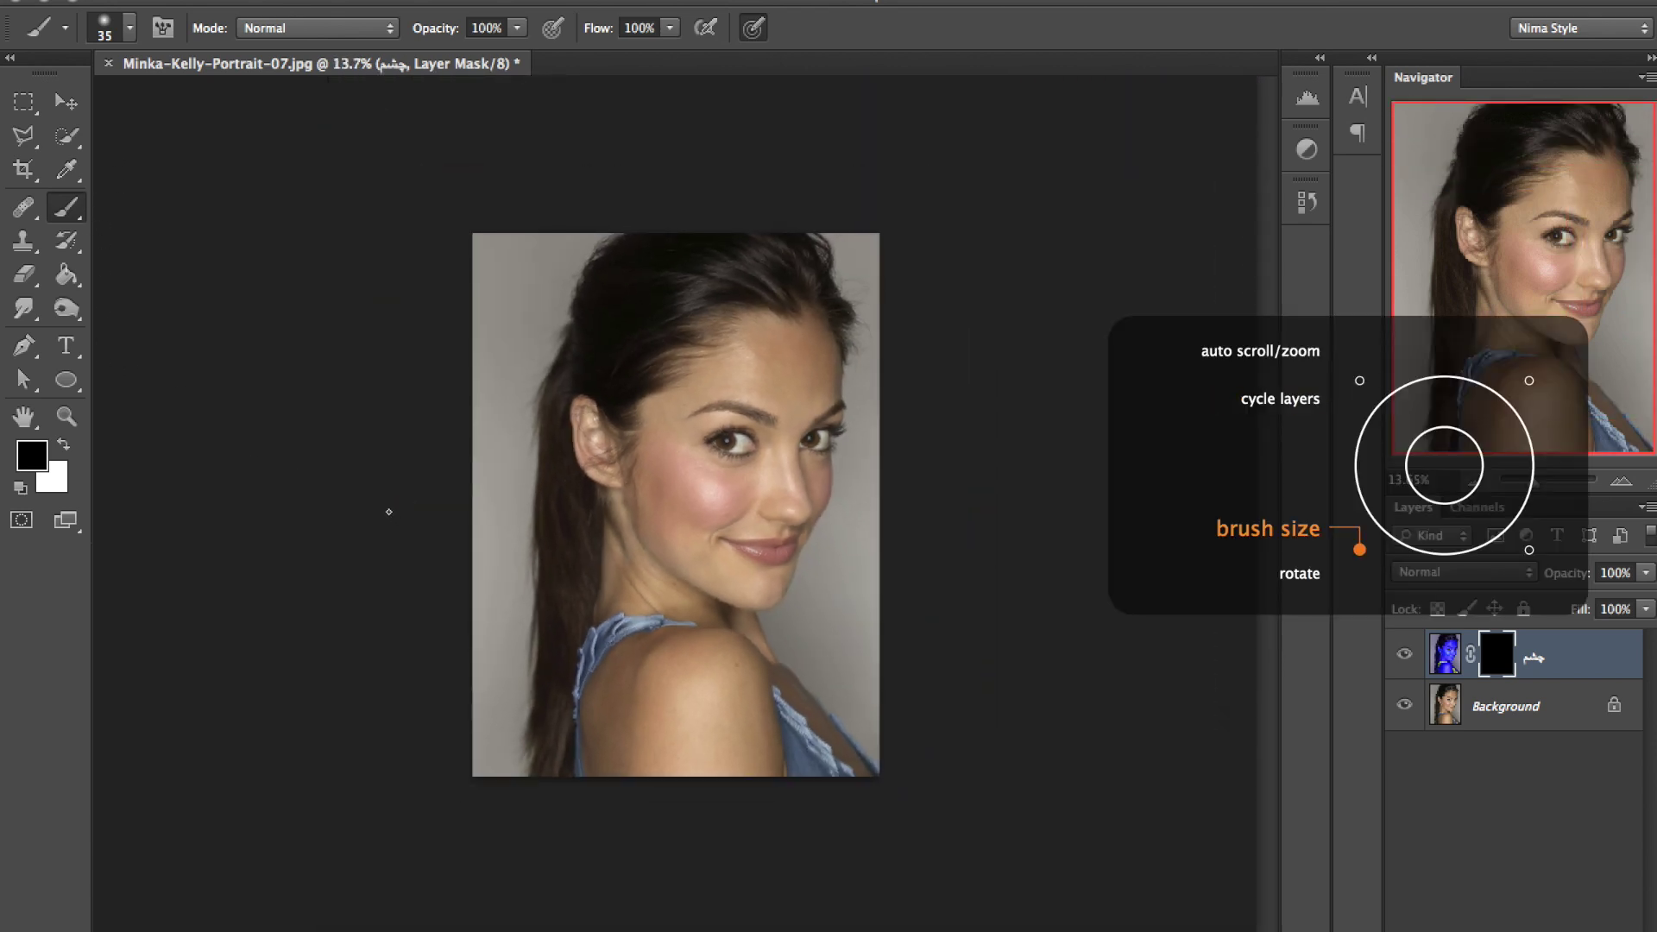
key(o)
key(shift+o)
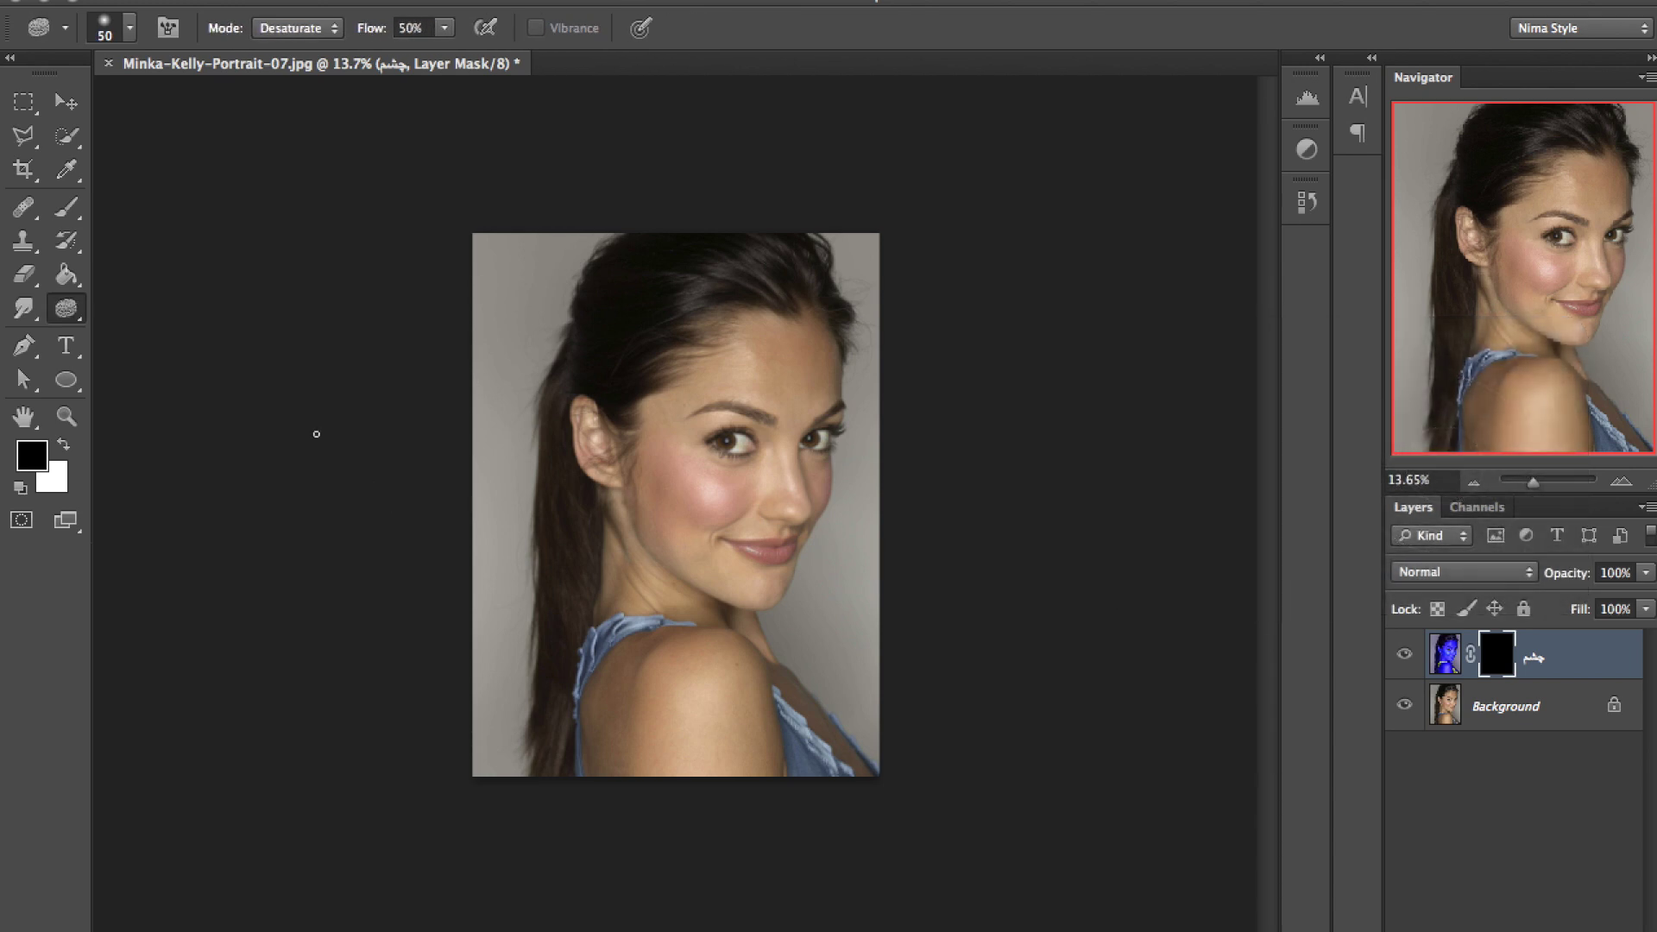
key(b)
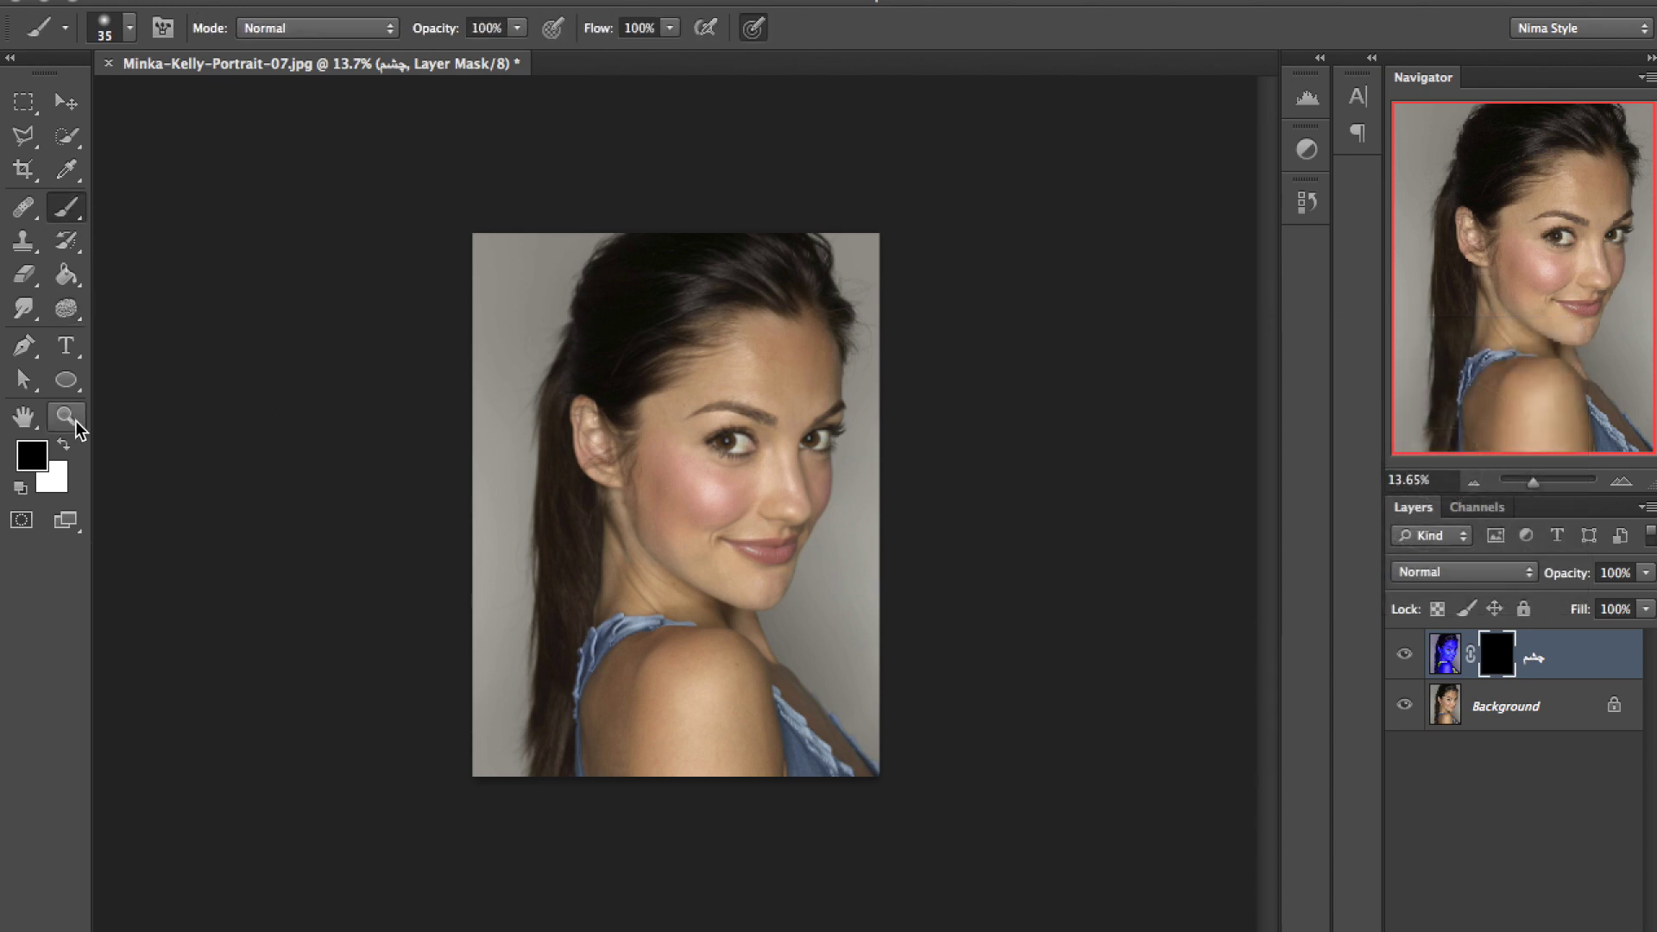
key(x)
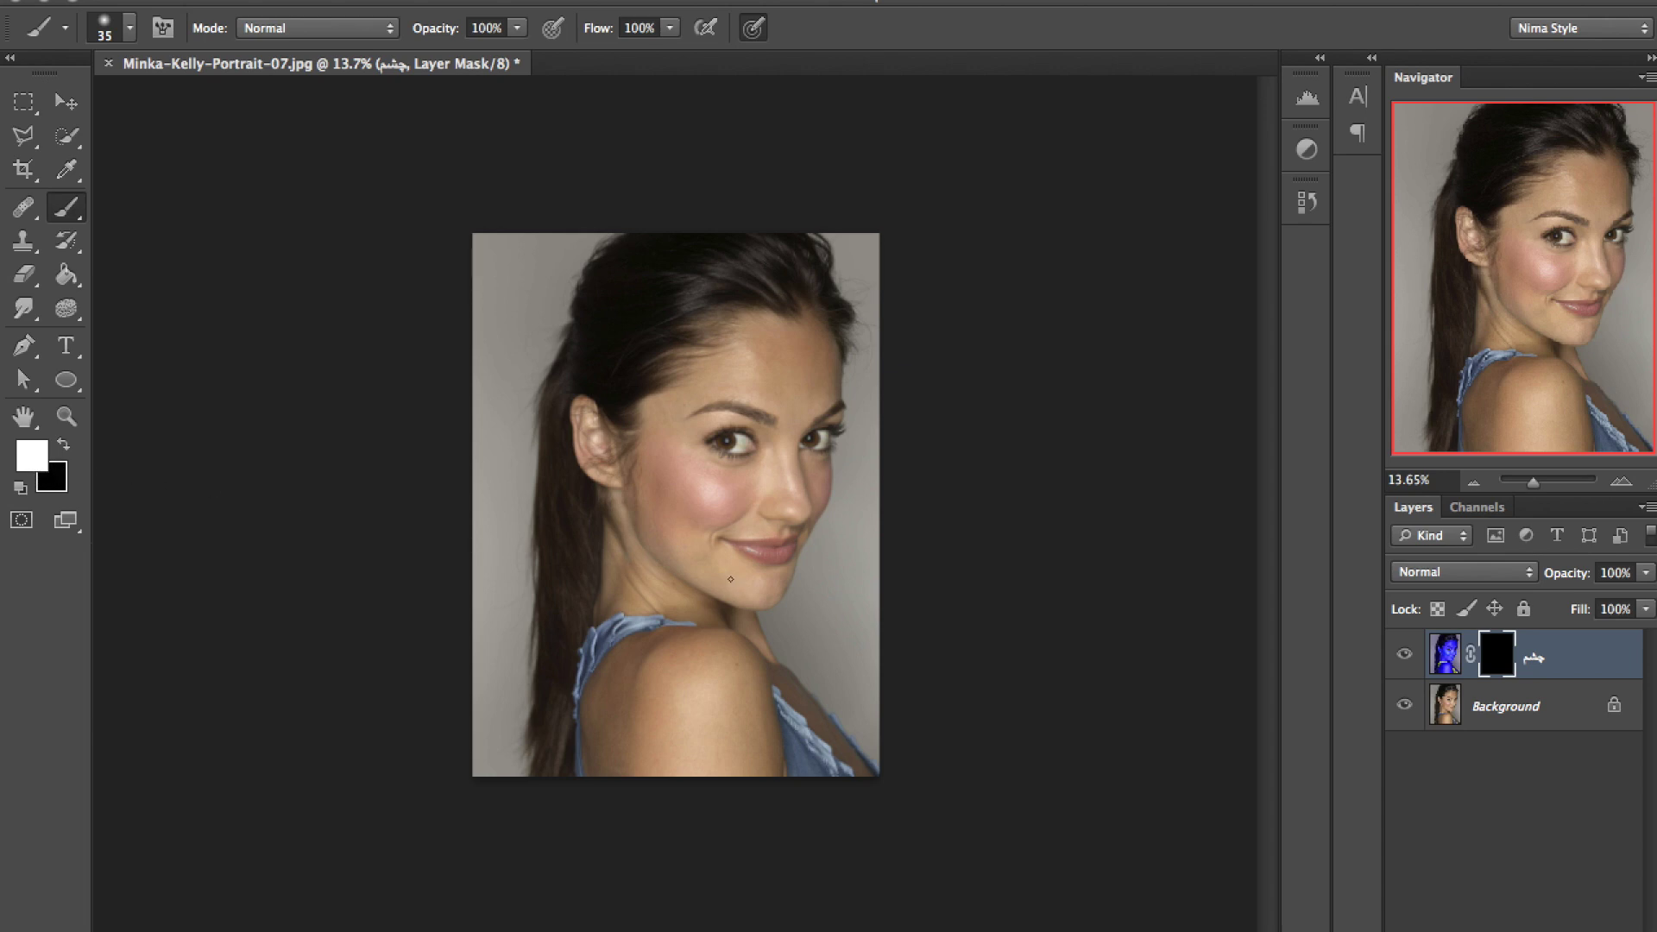
key(bracketright)
key(bracketright)
key(bracketright)
key(bracketright)
key(bracketright)
key(bracketright)
key(bracketright)
key(bracketright)
key(bracketright)
drag(1532, 489, 1543, 483)
Paint blue eyeshadow onto both upper eyelids with a size-70 white brush on the mask.
drag(1499, 321, 1573, 275)
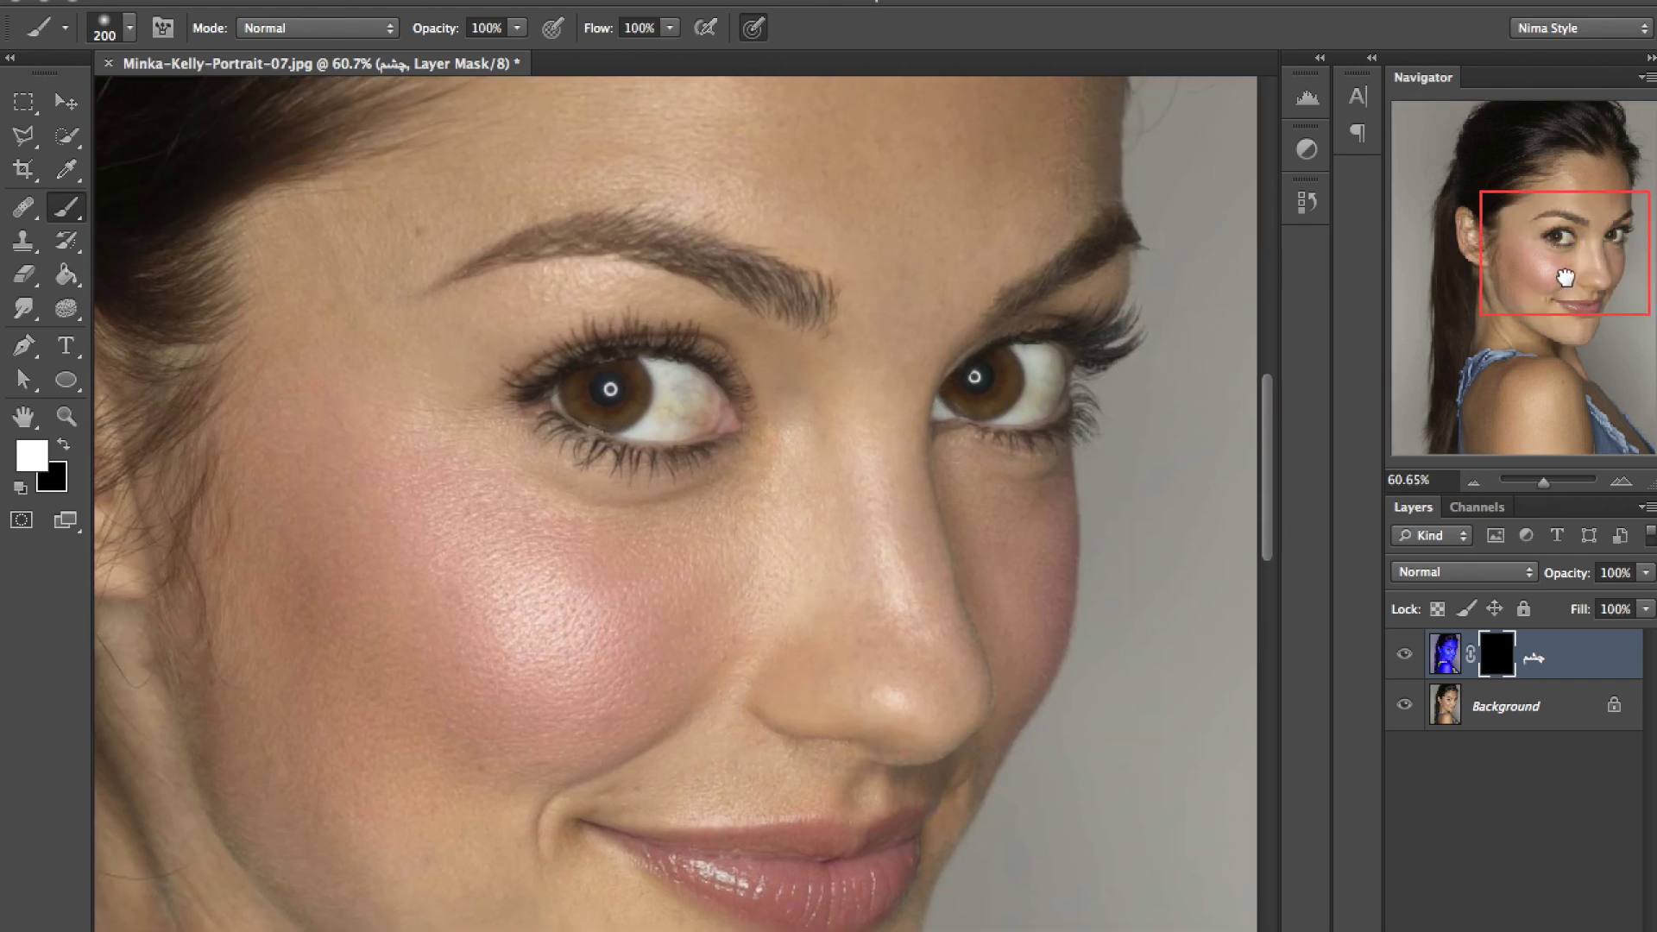
key(bracketleft)
key(bracketleft)
key(bracketleft)
key(bracketleft)
key(bracketleft)
key(bracketleft)
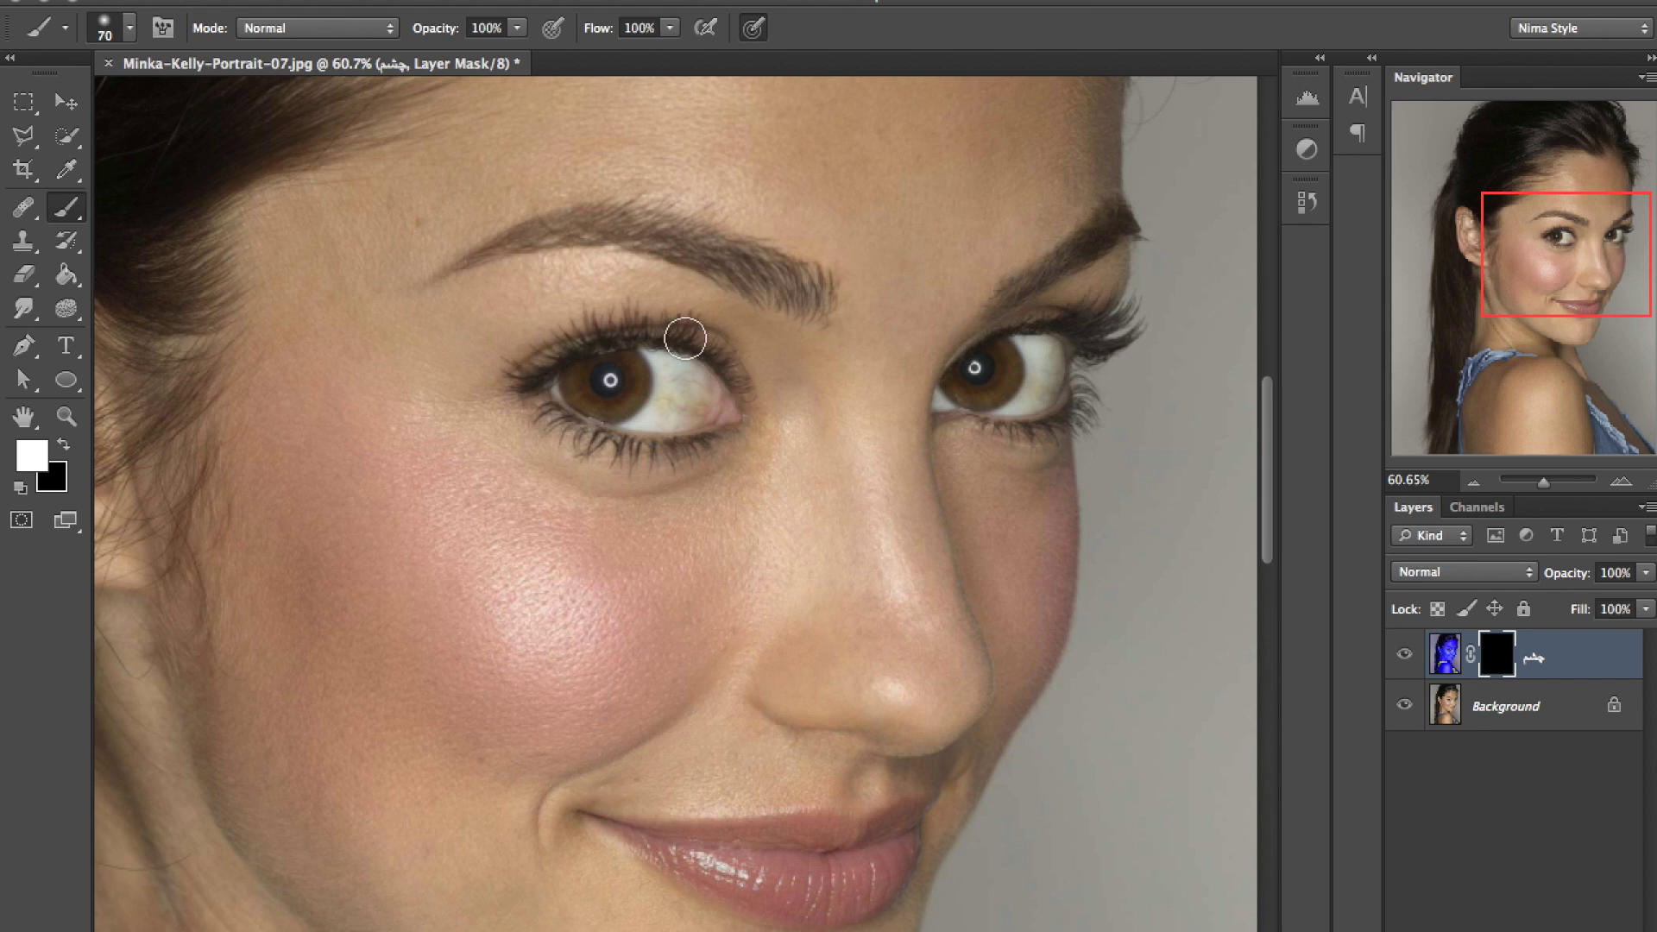
mouse_move(727, 352)
mouse_down()
mouse_move(543, 359)
mouse_move(547, 333)
mouse_up()
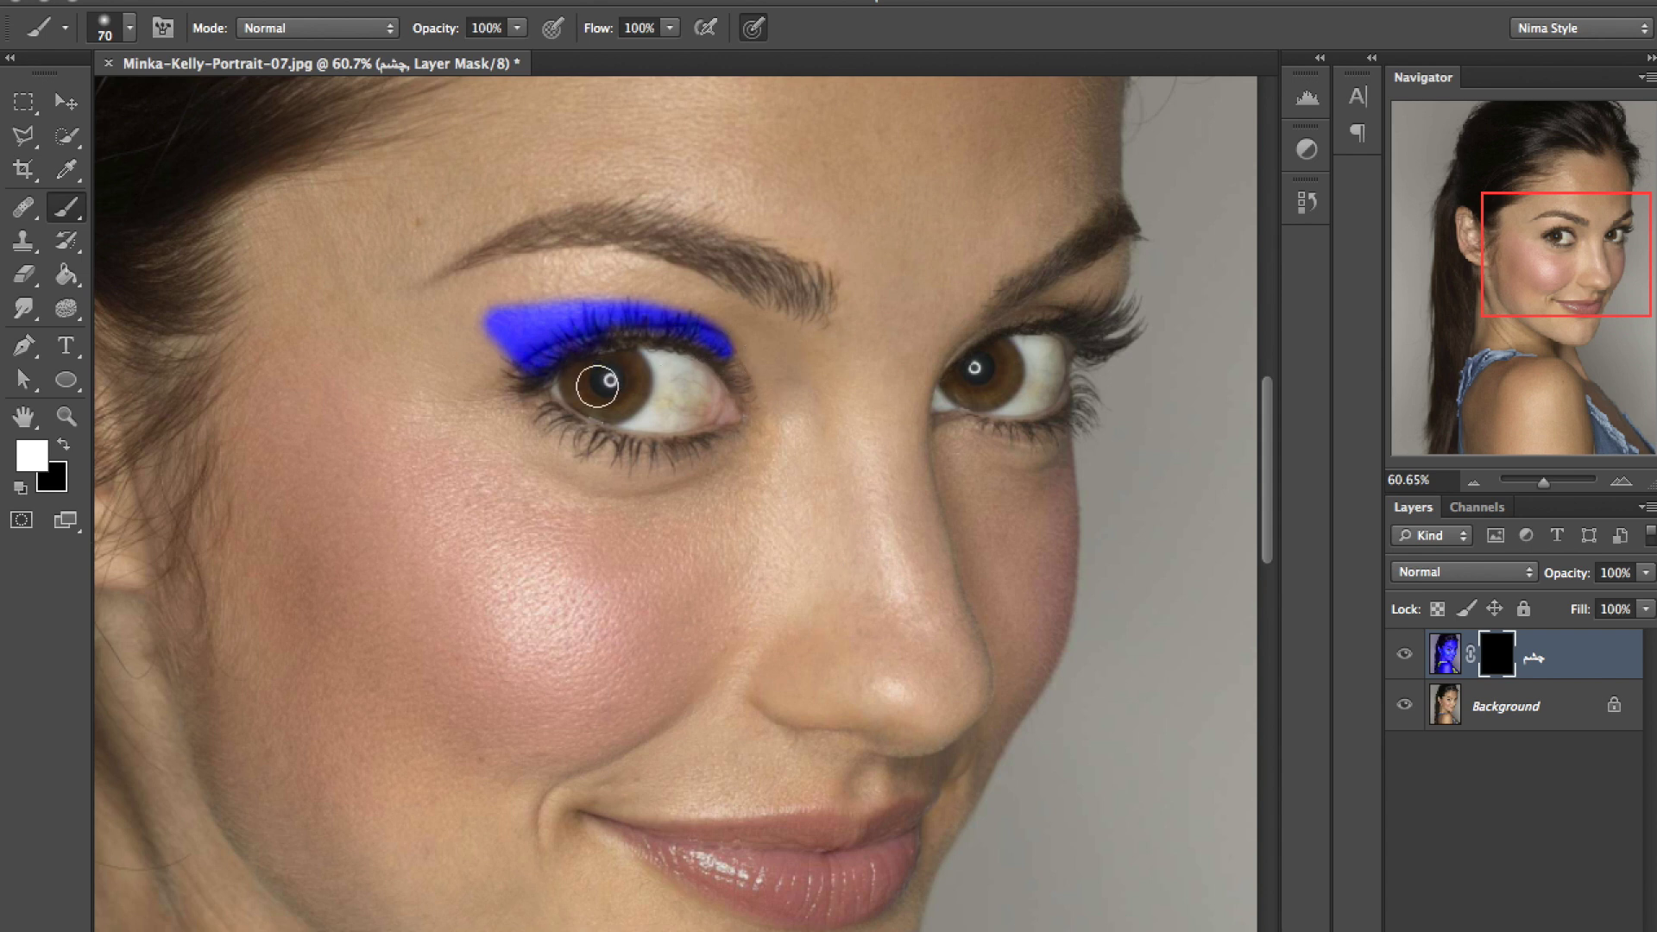
mouse_move(1101, 303)
mouse_down()
mouse_move(1027, 321)
mouse_move(1119, 289)
mouse_up()
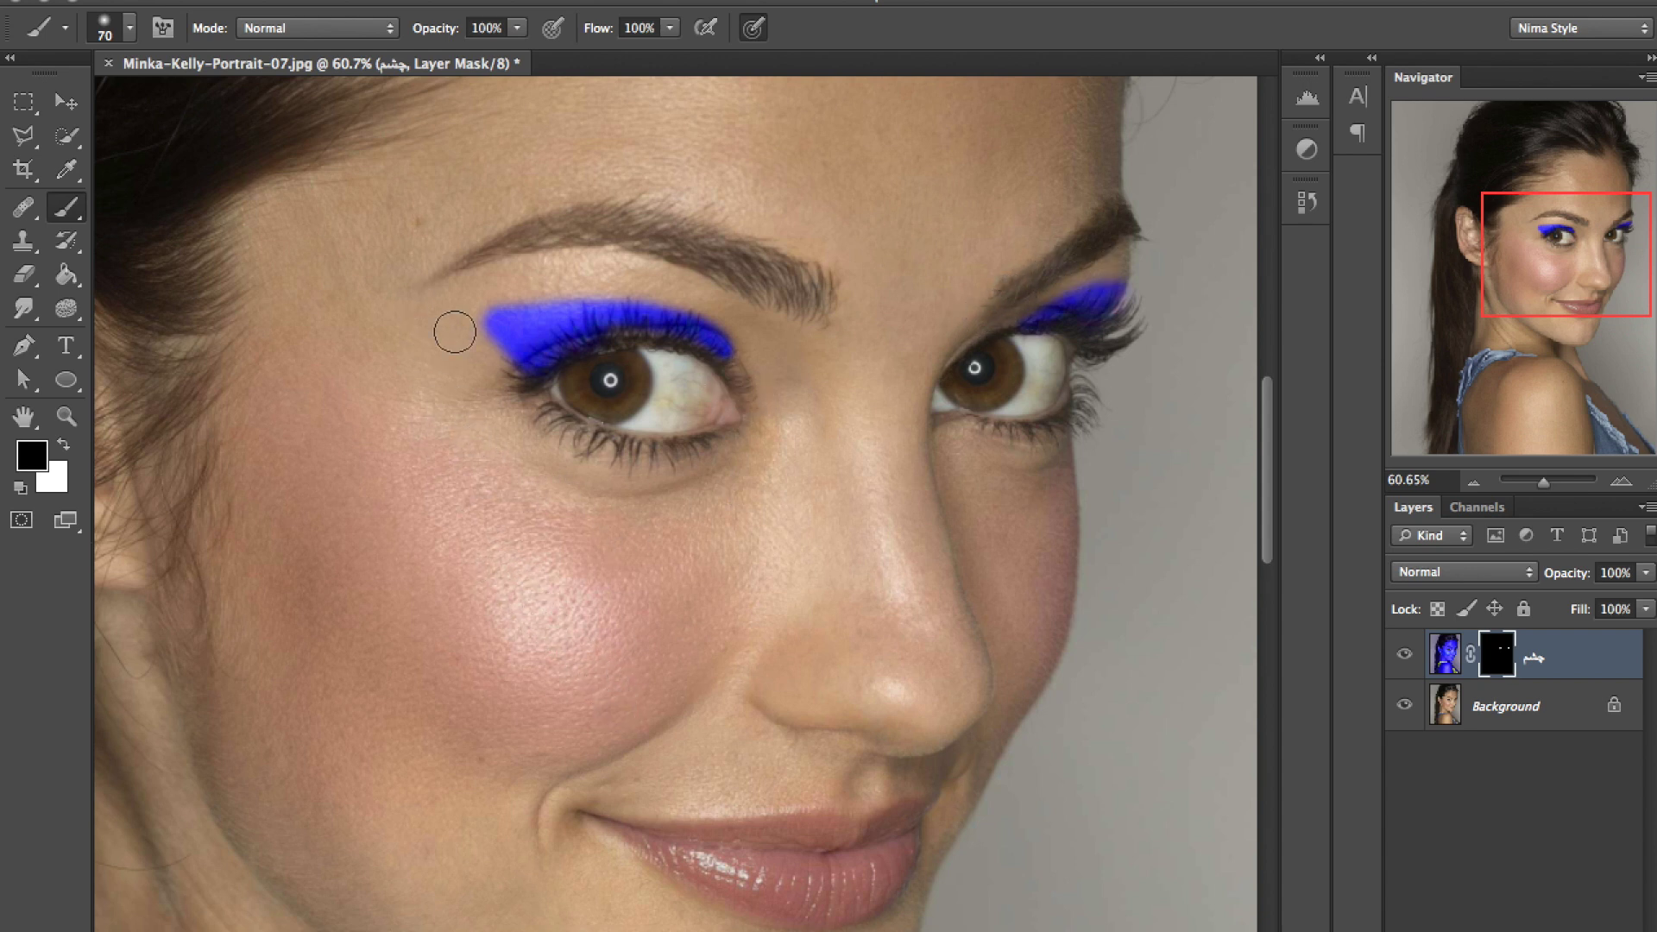
double_click(1491, 671)
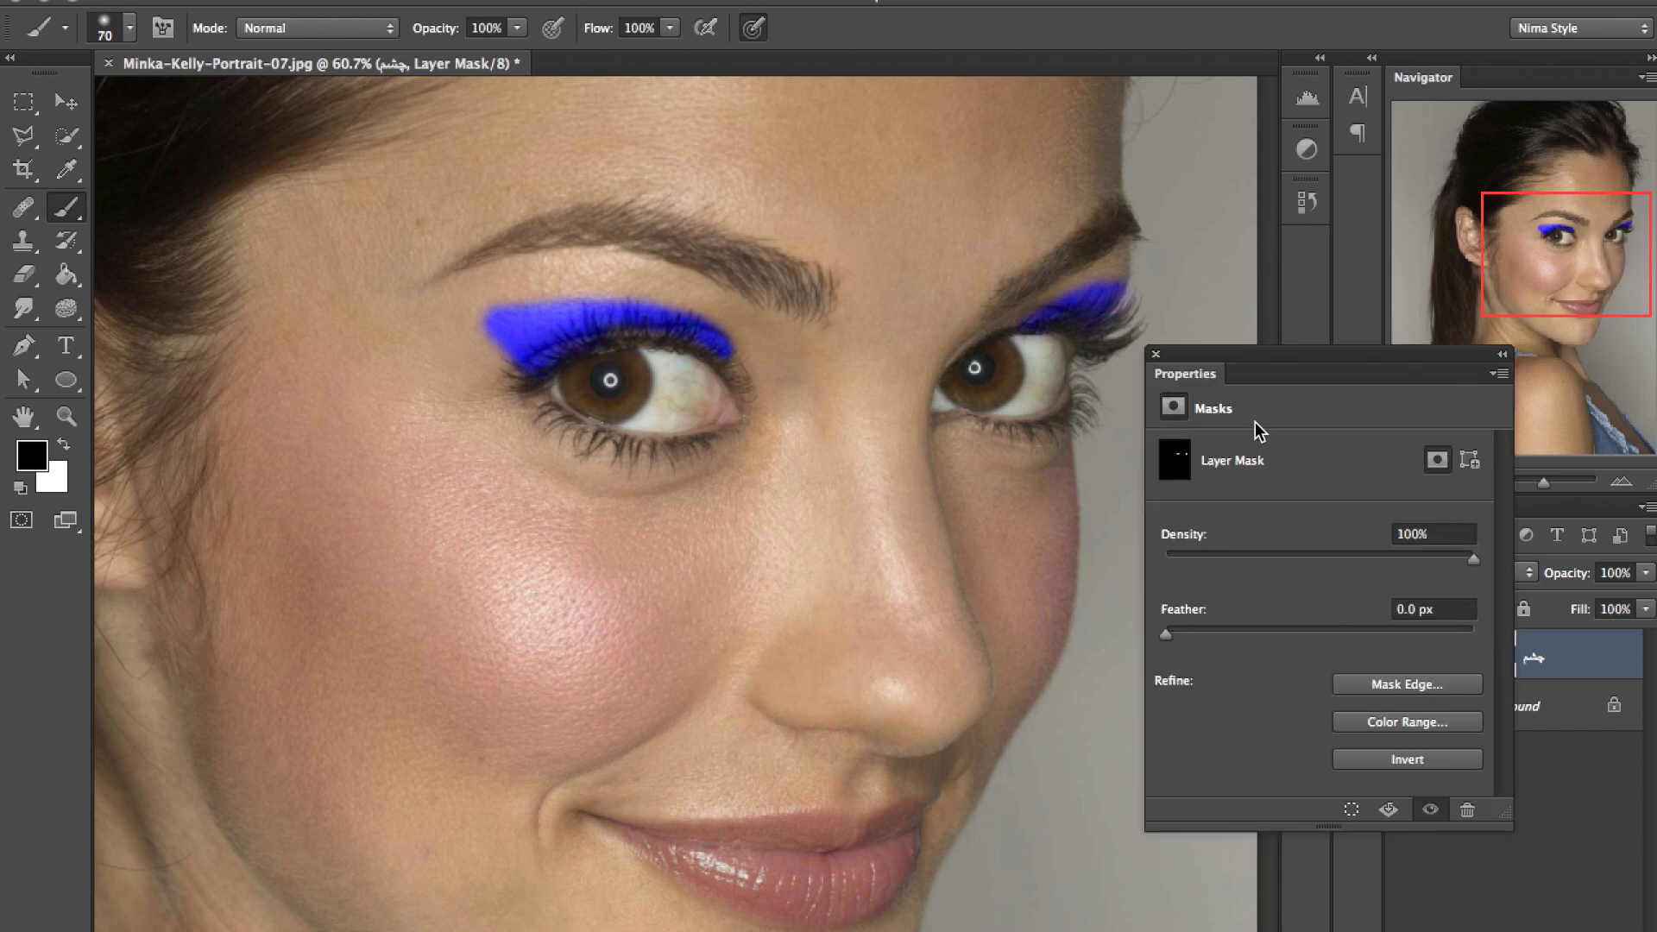
Feather the چشم layer mask to 37.8 px.
drag(1167, 635, 1243, 635)
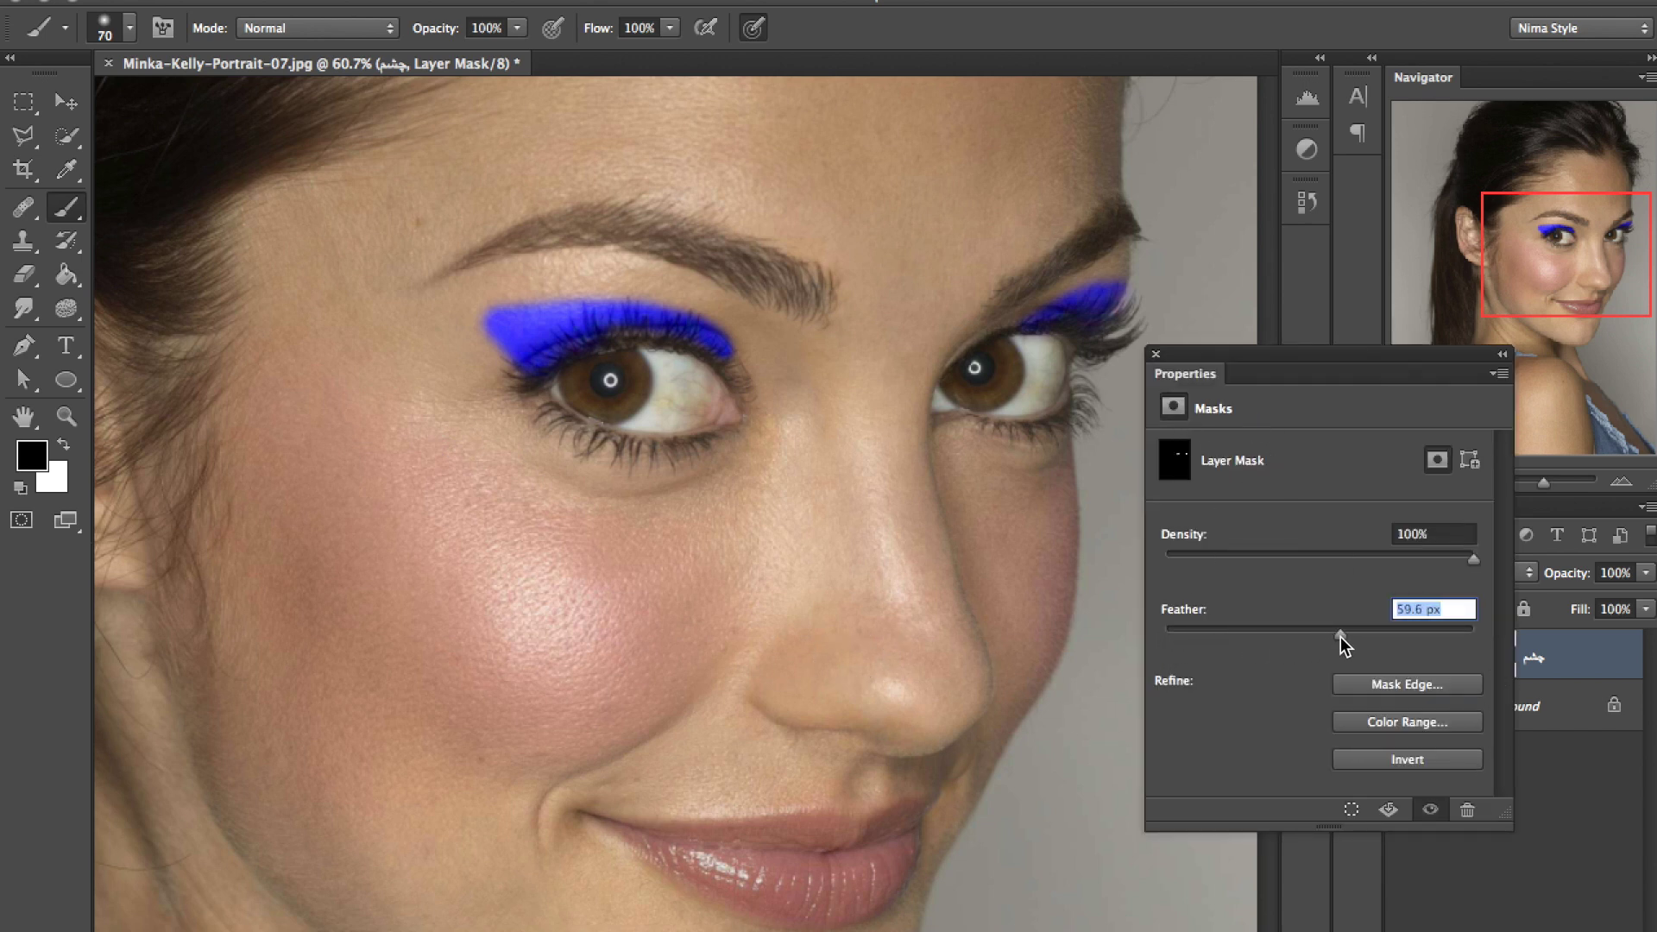
drag(1323, 637, 1319, 637)
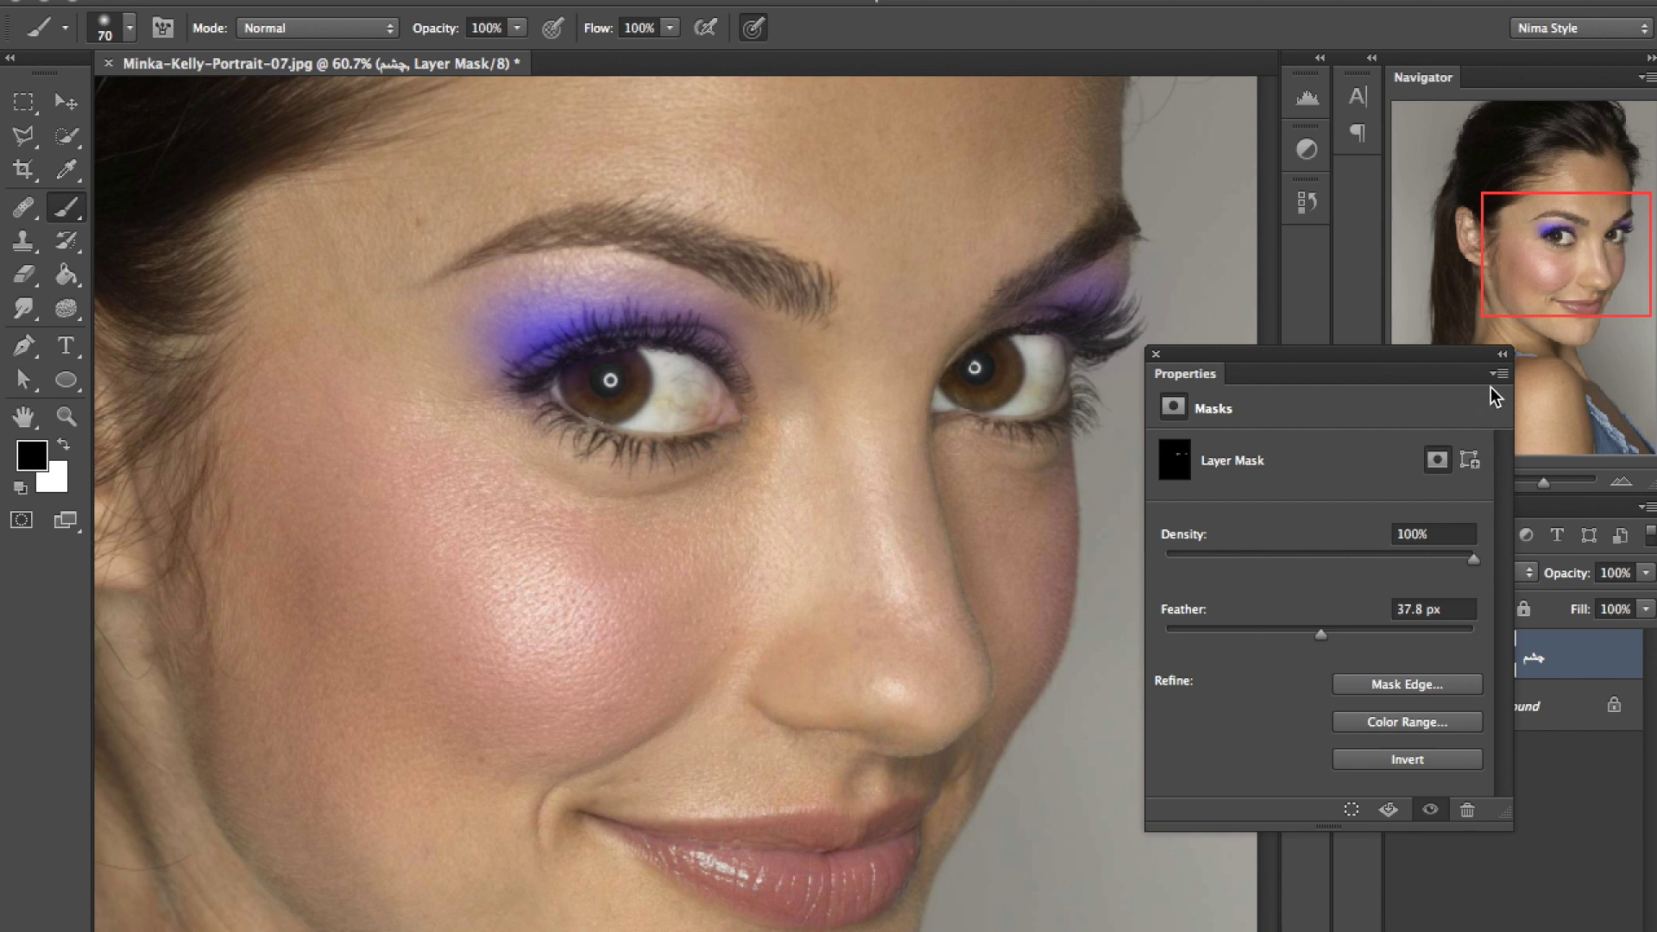
click(1156, 354)
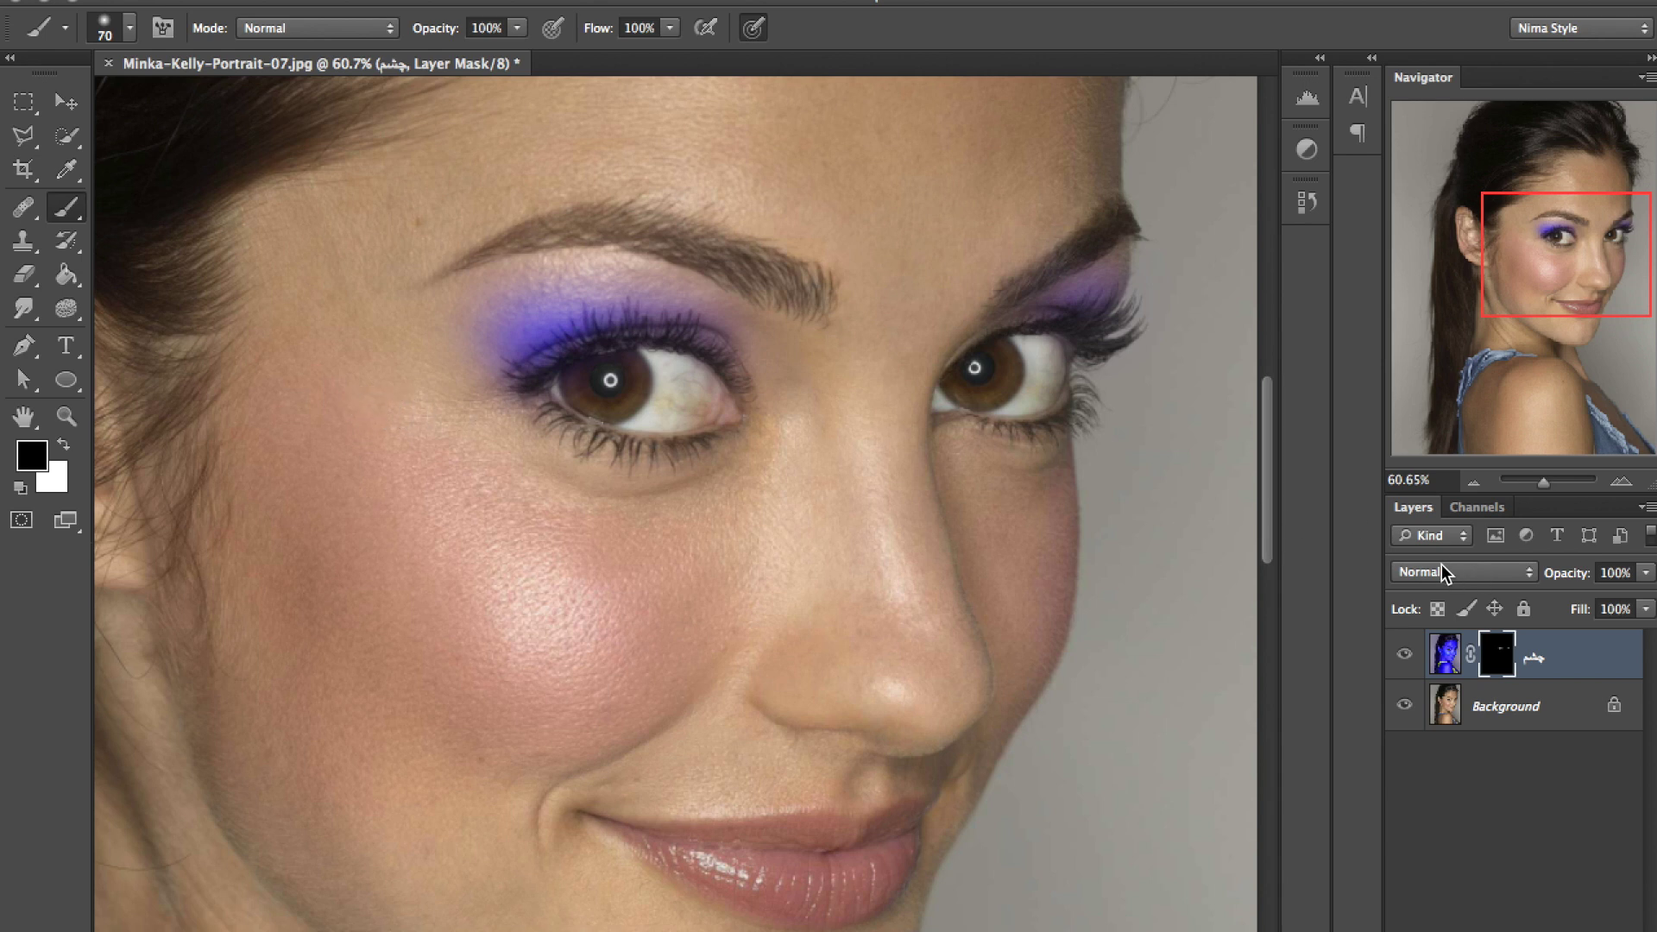
Change the چشم layer's blend mode from Overlay to Multiply and swap to white.
click(1460, 574)
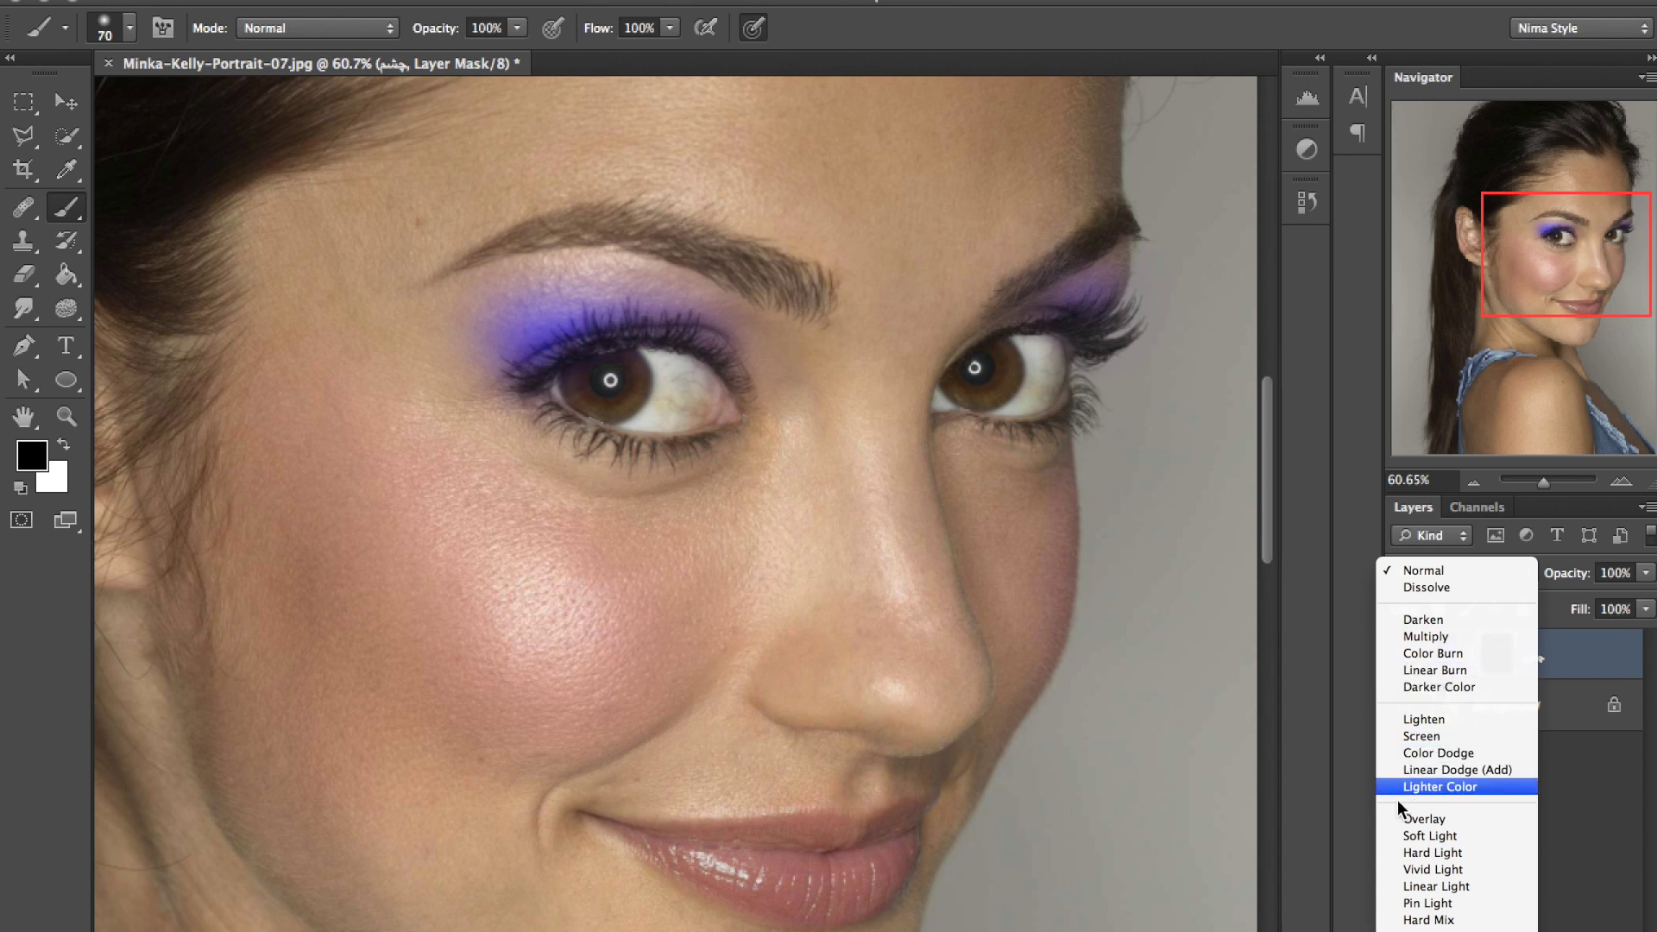
click(1407, 820)
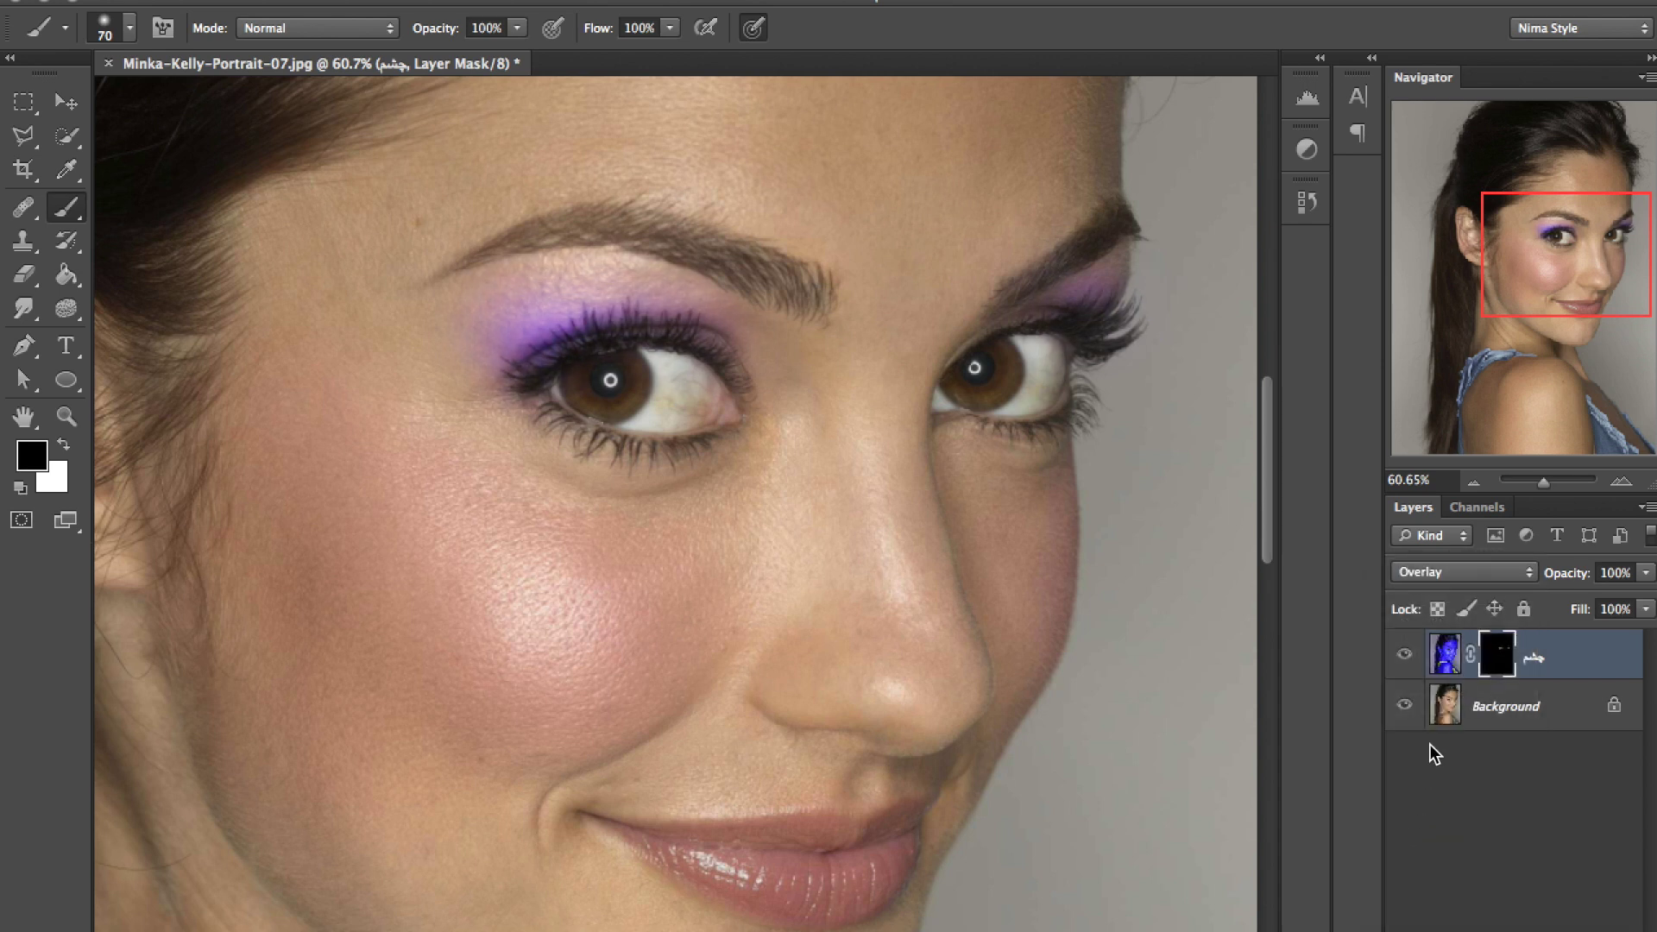
click(1436, 573)
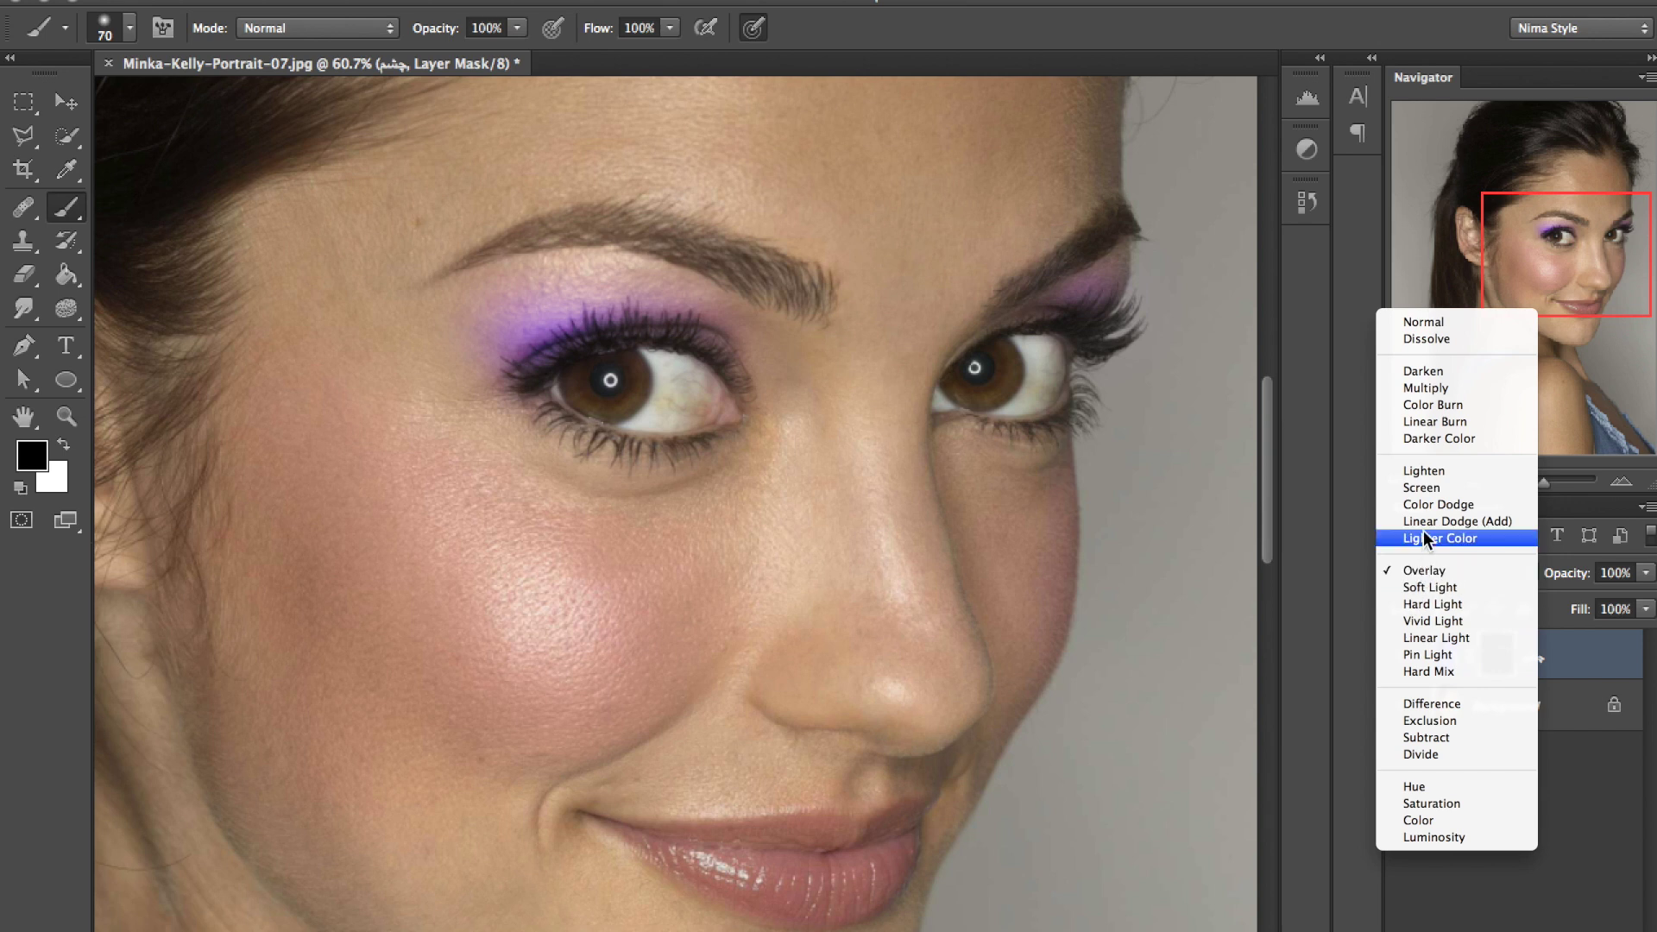
click(1426, 387)
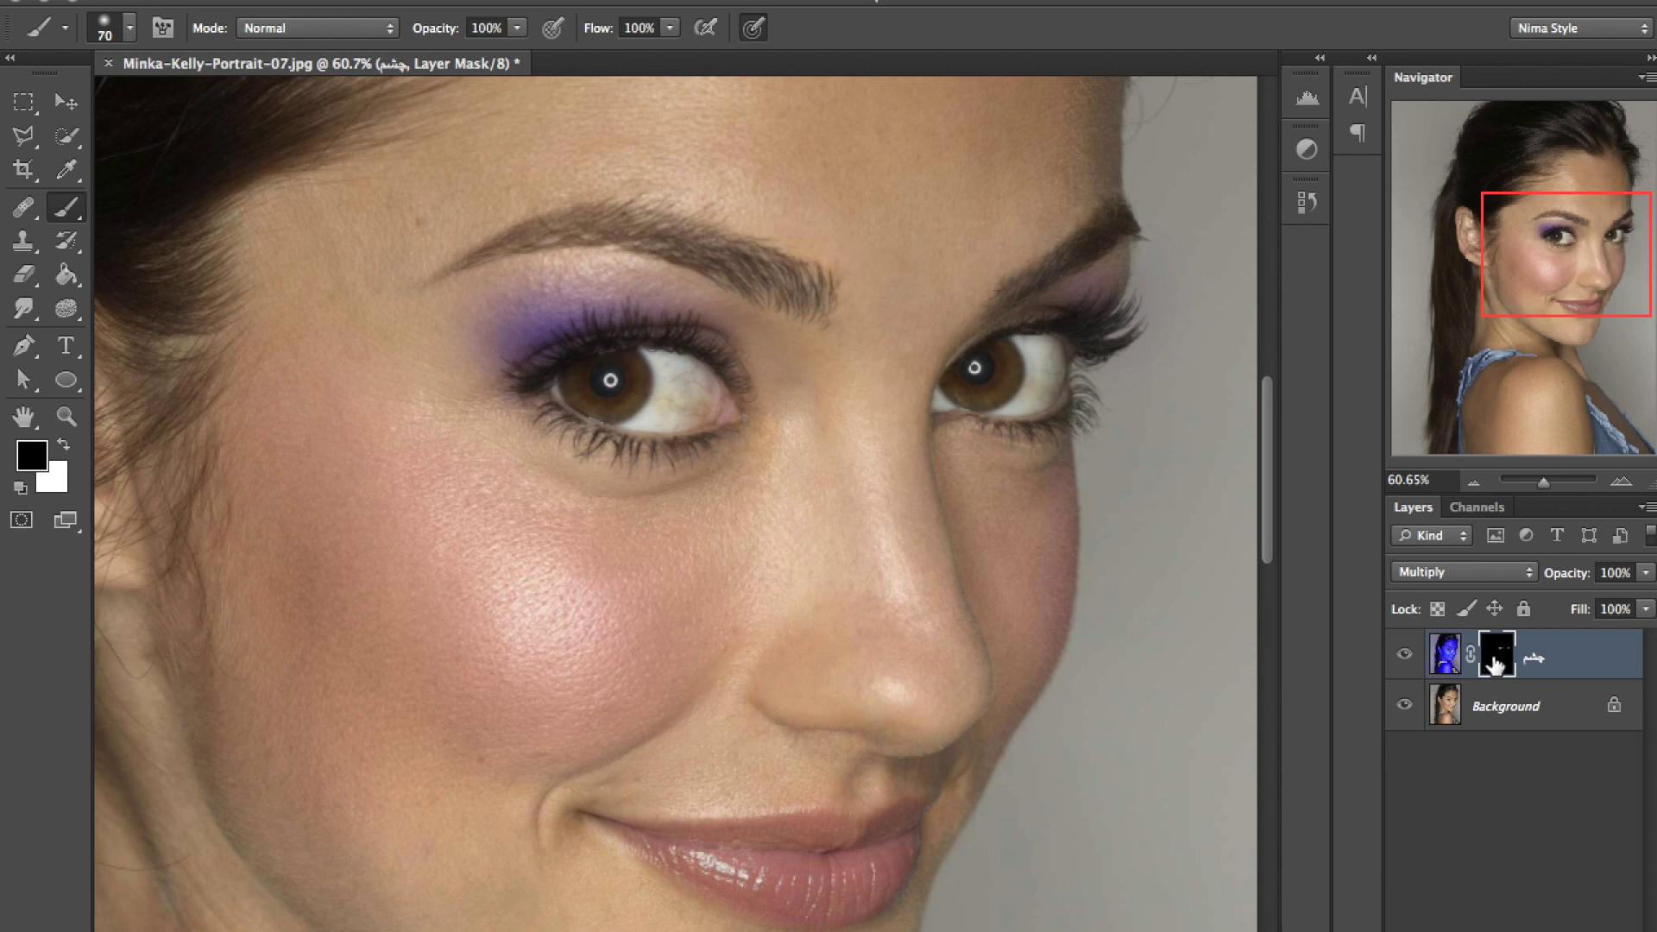
click(64, 445)
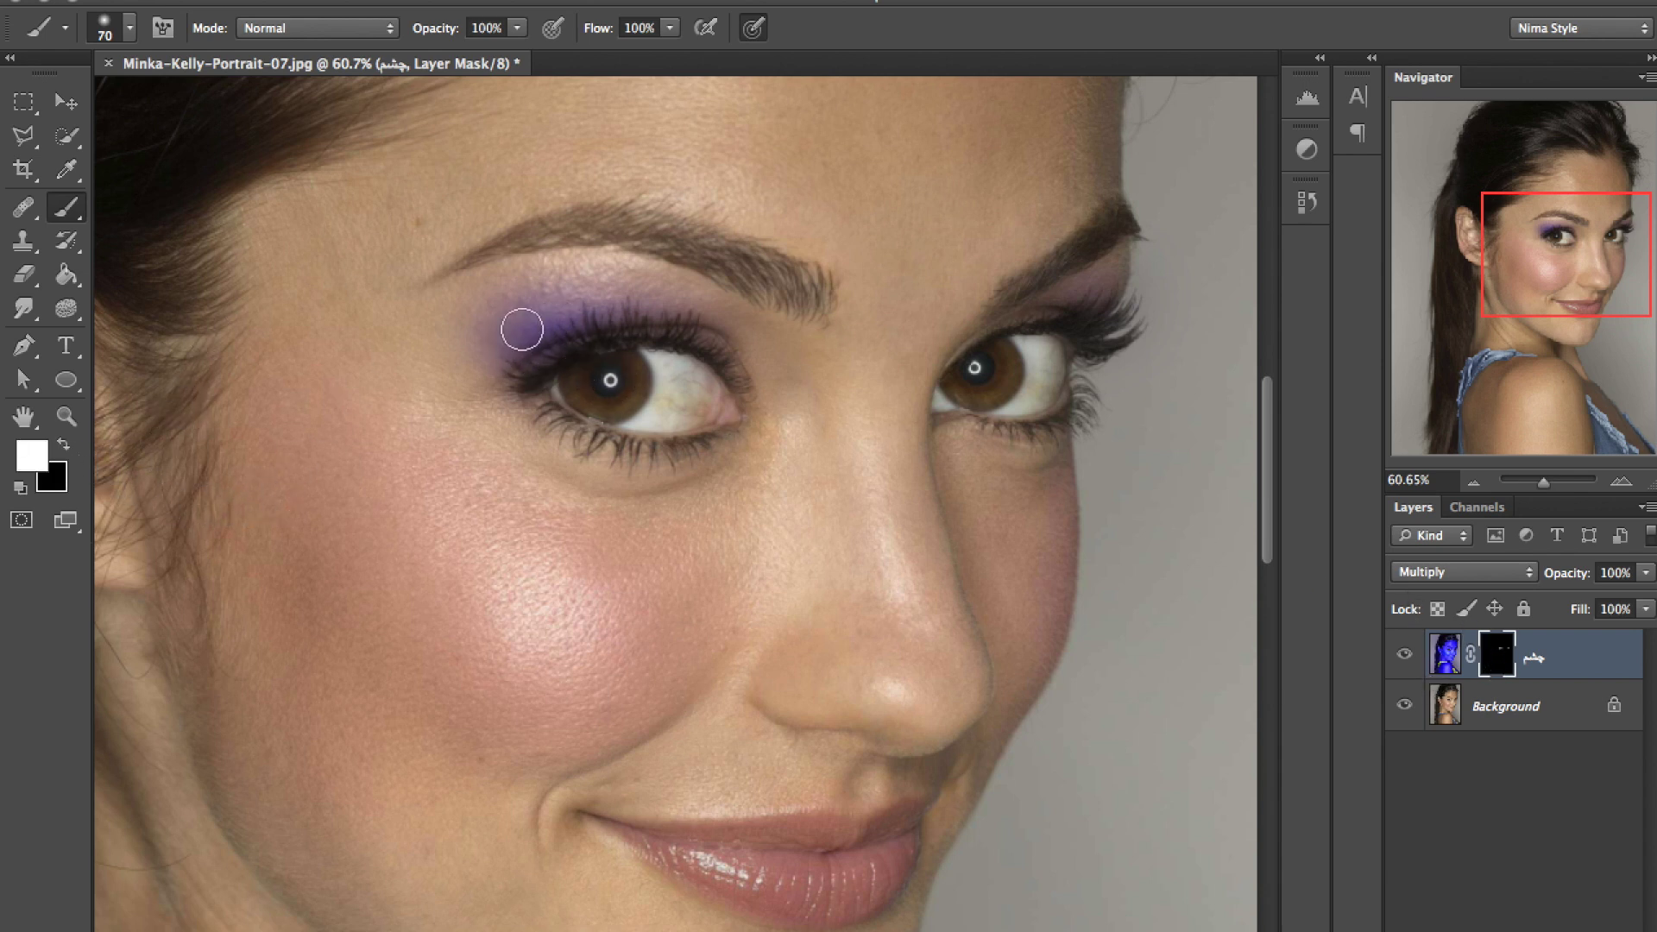
Extend the eyeshadow outward on the upper lid and trim the excess near the brow.
drag(541, 297, 507, 326)
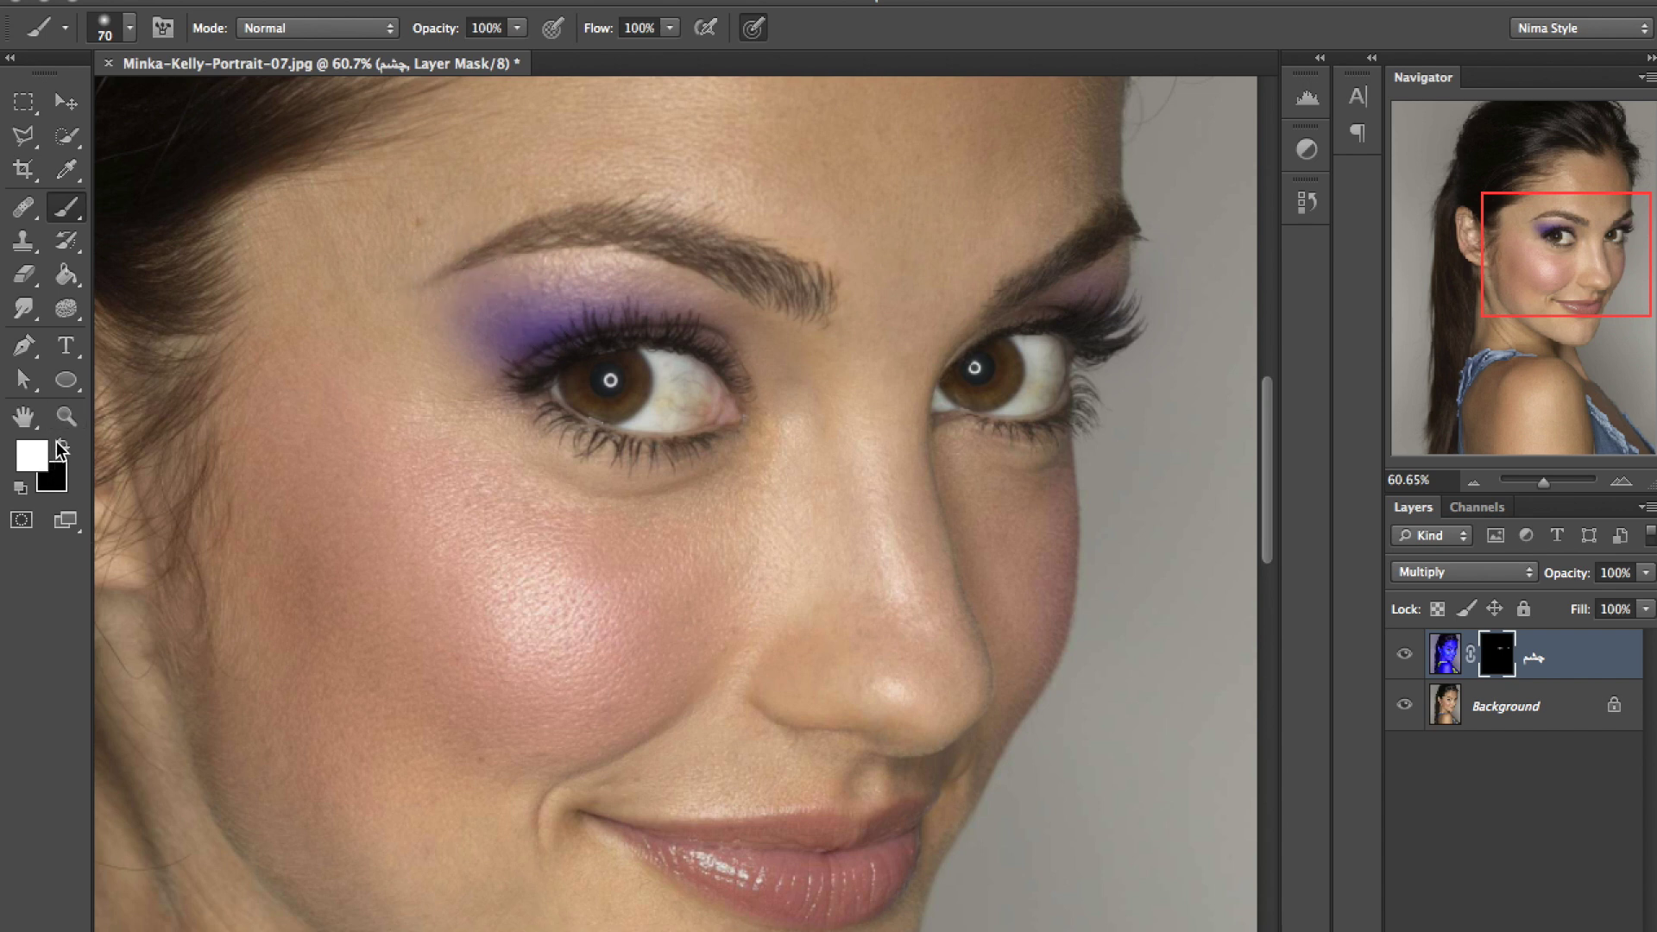
click(63, 444)
mouse_move(678, 291)
mouse_down()
mouse_move(456, 273)
mouse_move(655, 278)
mouse_up()
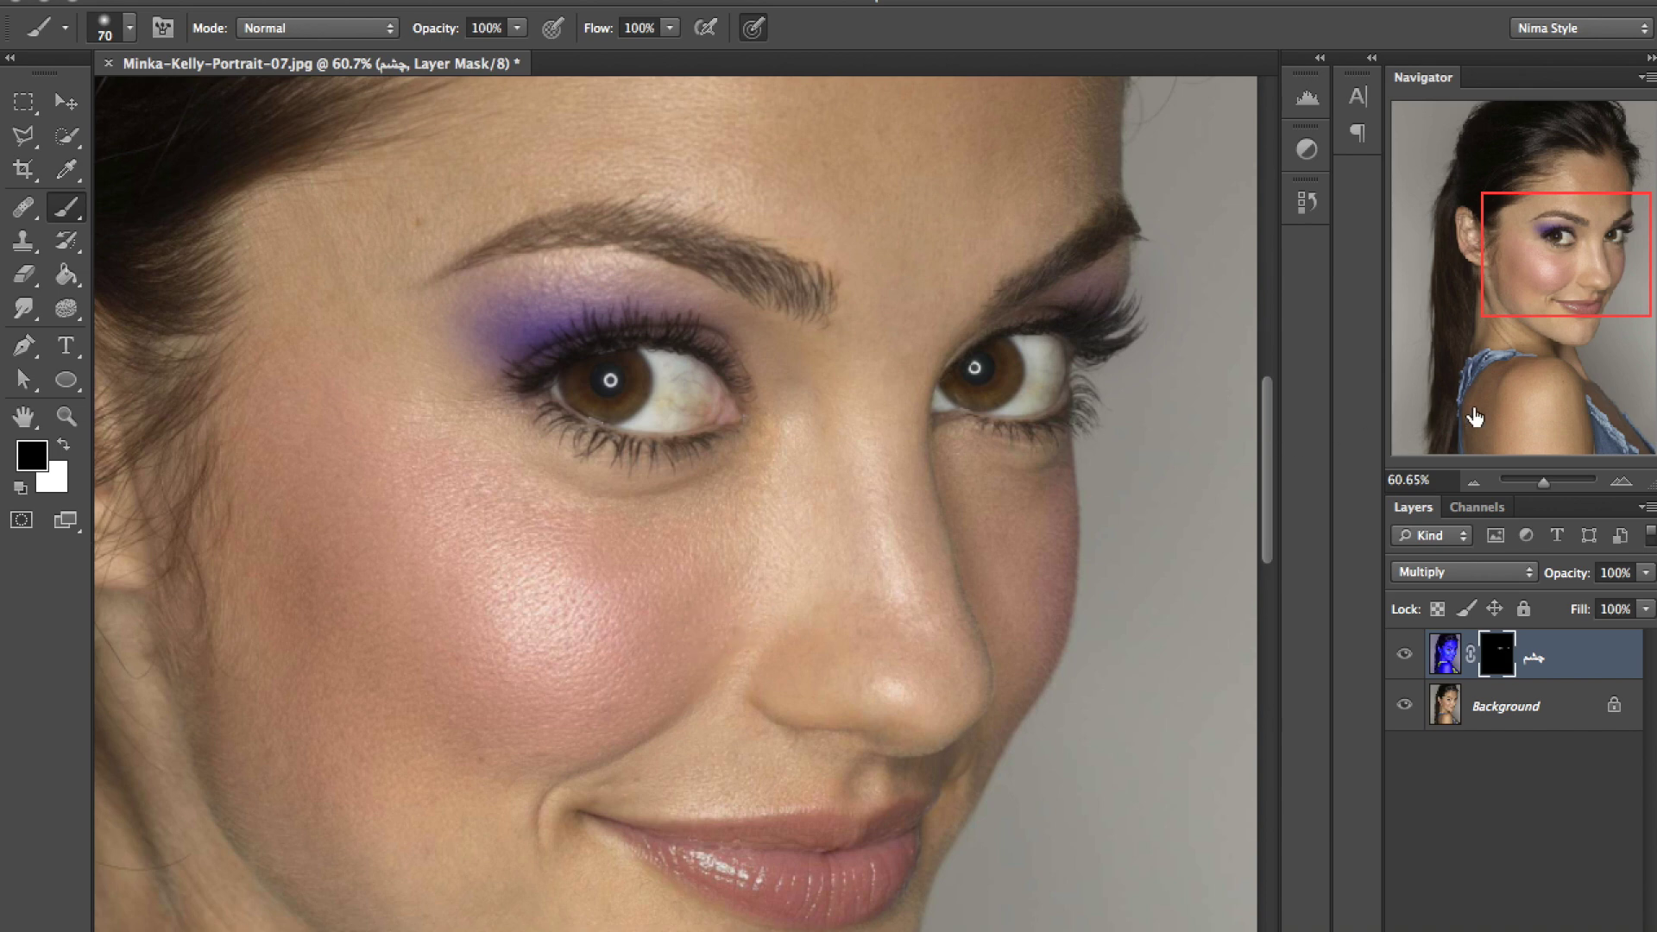
drag(1540, 483, 1537, 478)
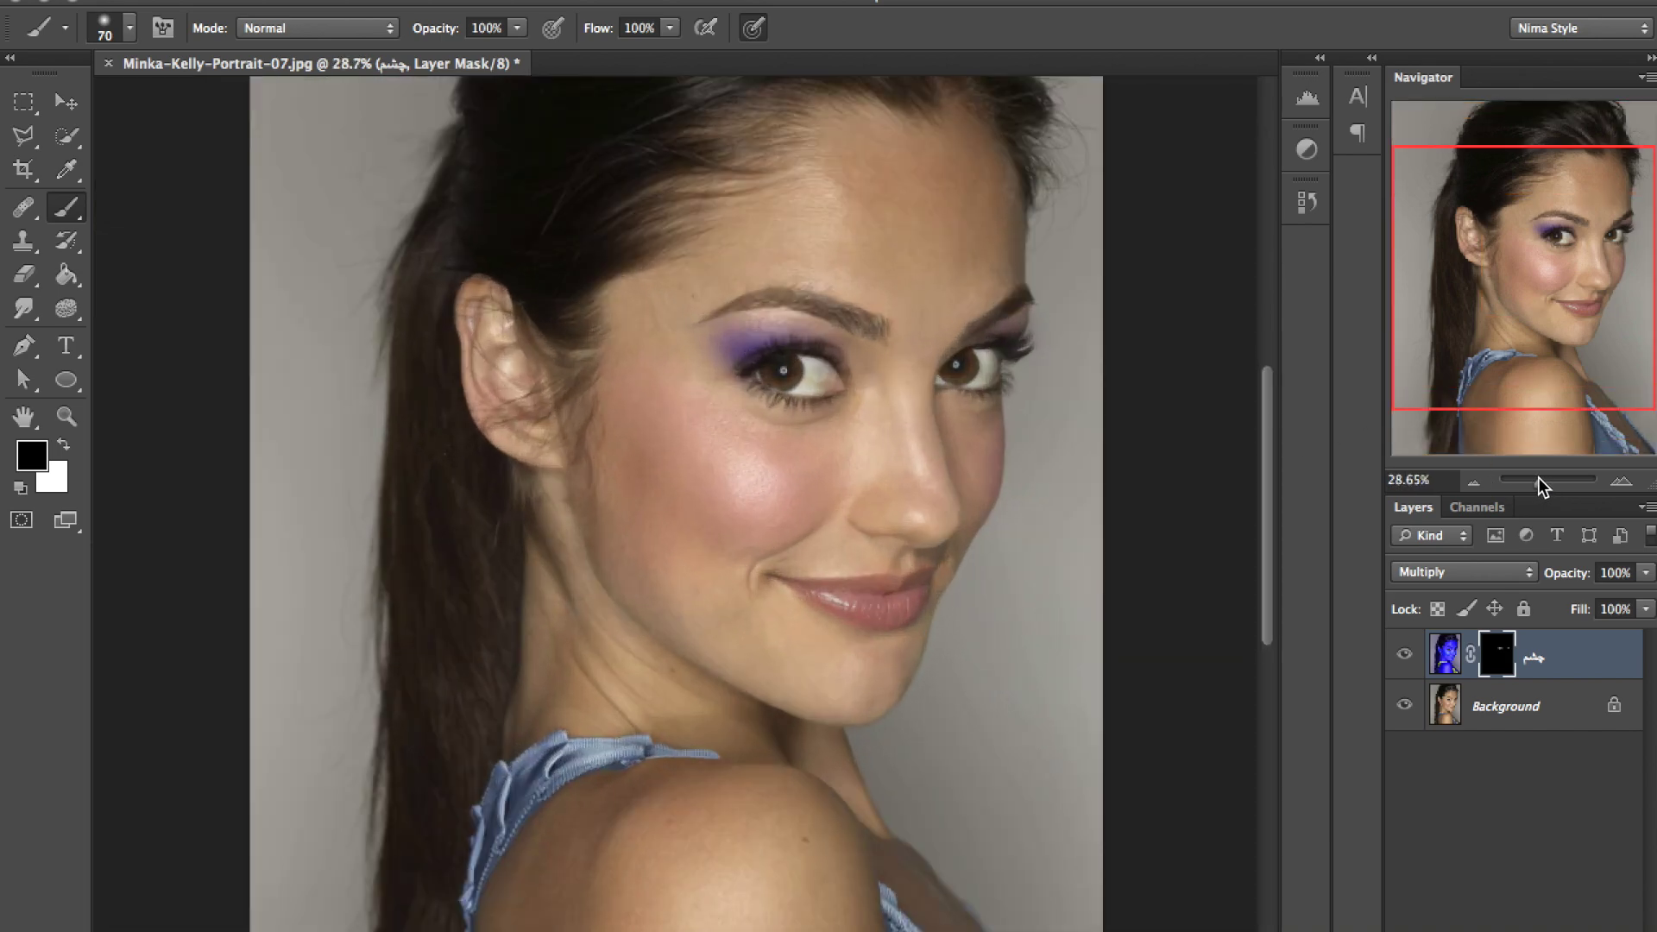
Toggle the eyeshadow layer to compare the face, then duplicate the Background layer.
click(1404, 654)
click(1403, 657)
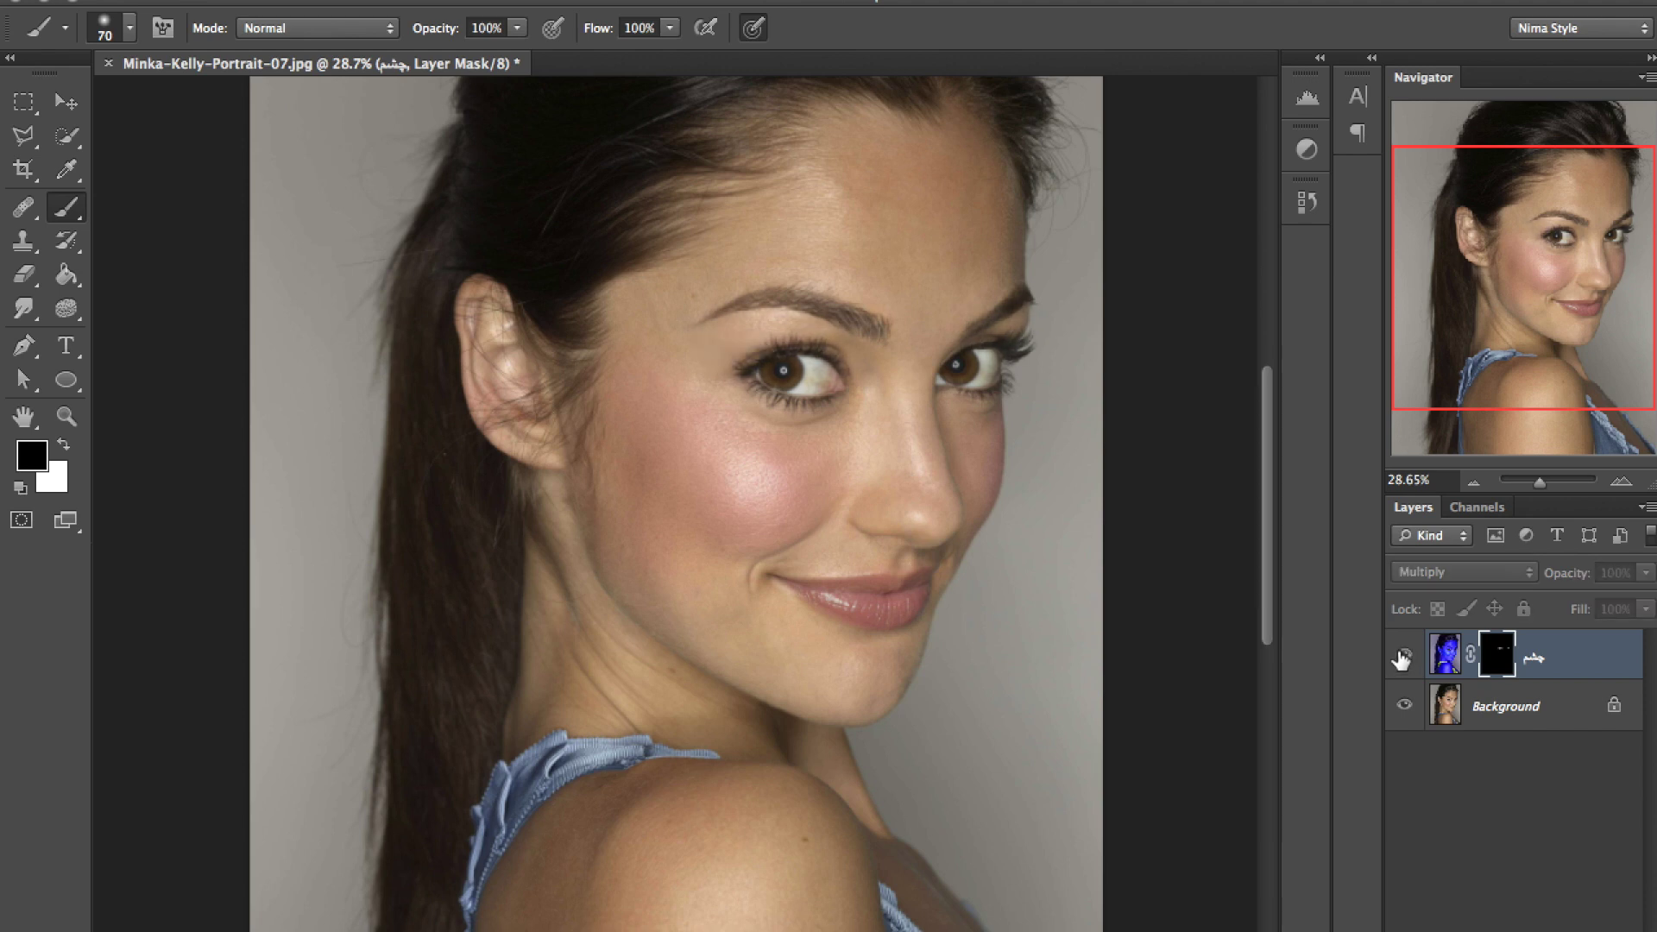
click(1402, 658)
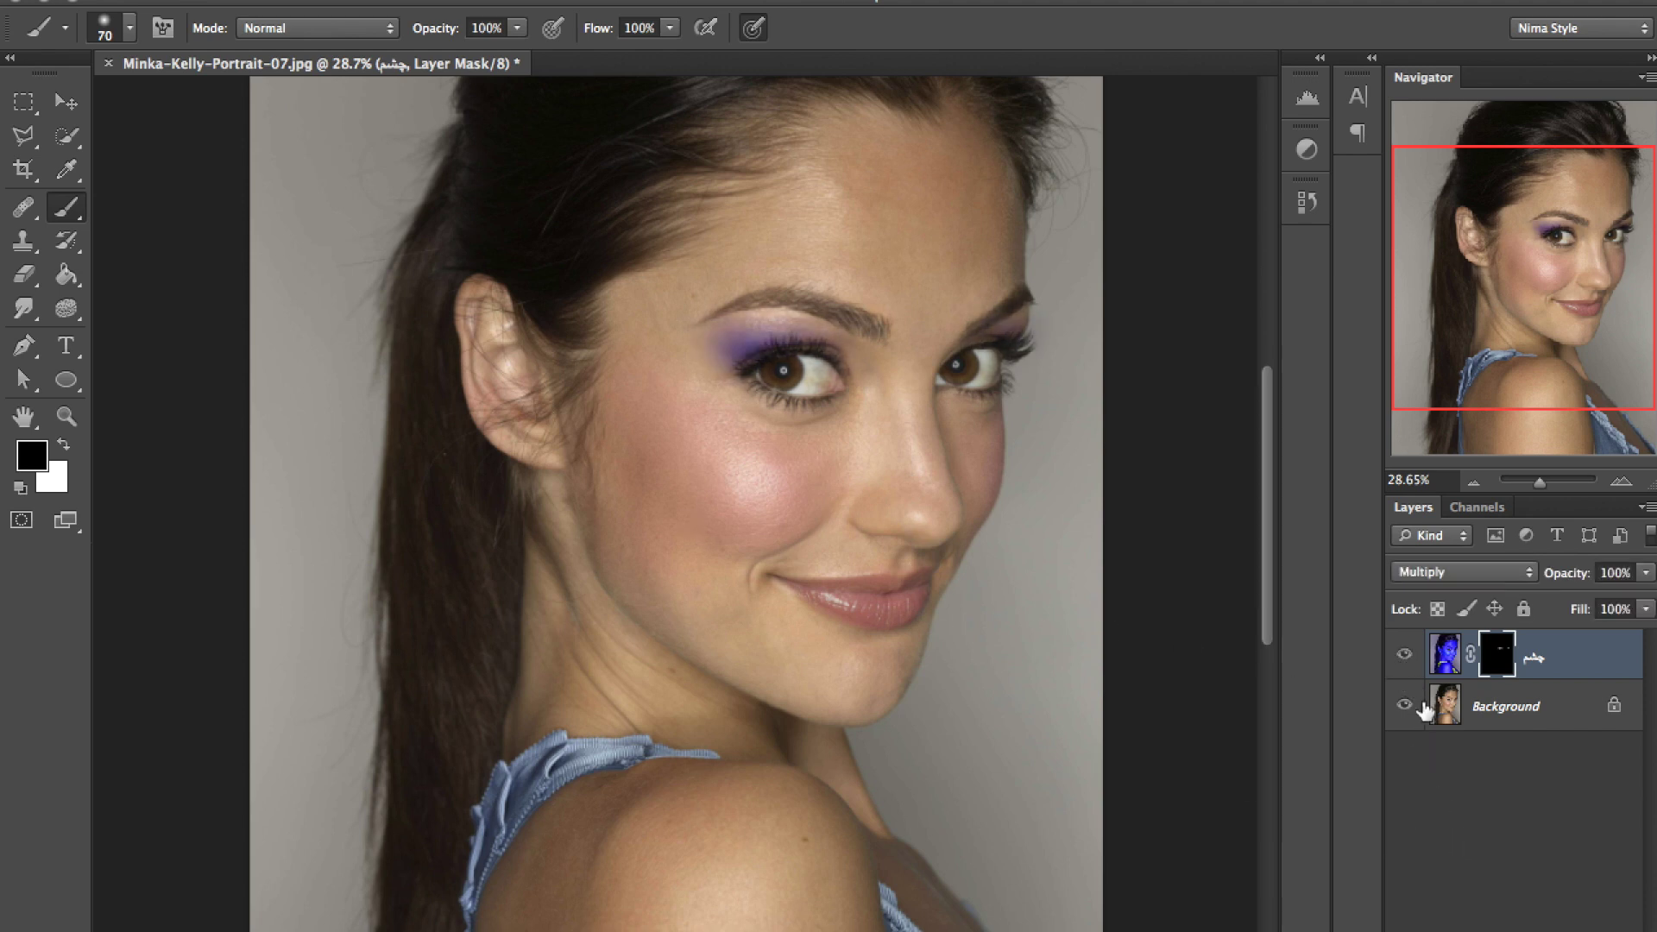
drag(1419, 707, 1581, 894)
mouse_move(1466, 706)
mouse_down()
mouse_move(1467, 754)
mouse_move(1553, 927)
mouse_up()
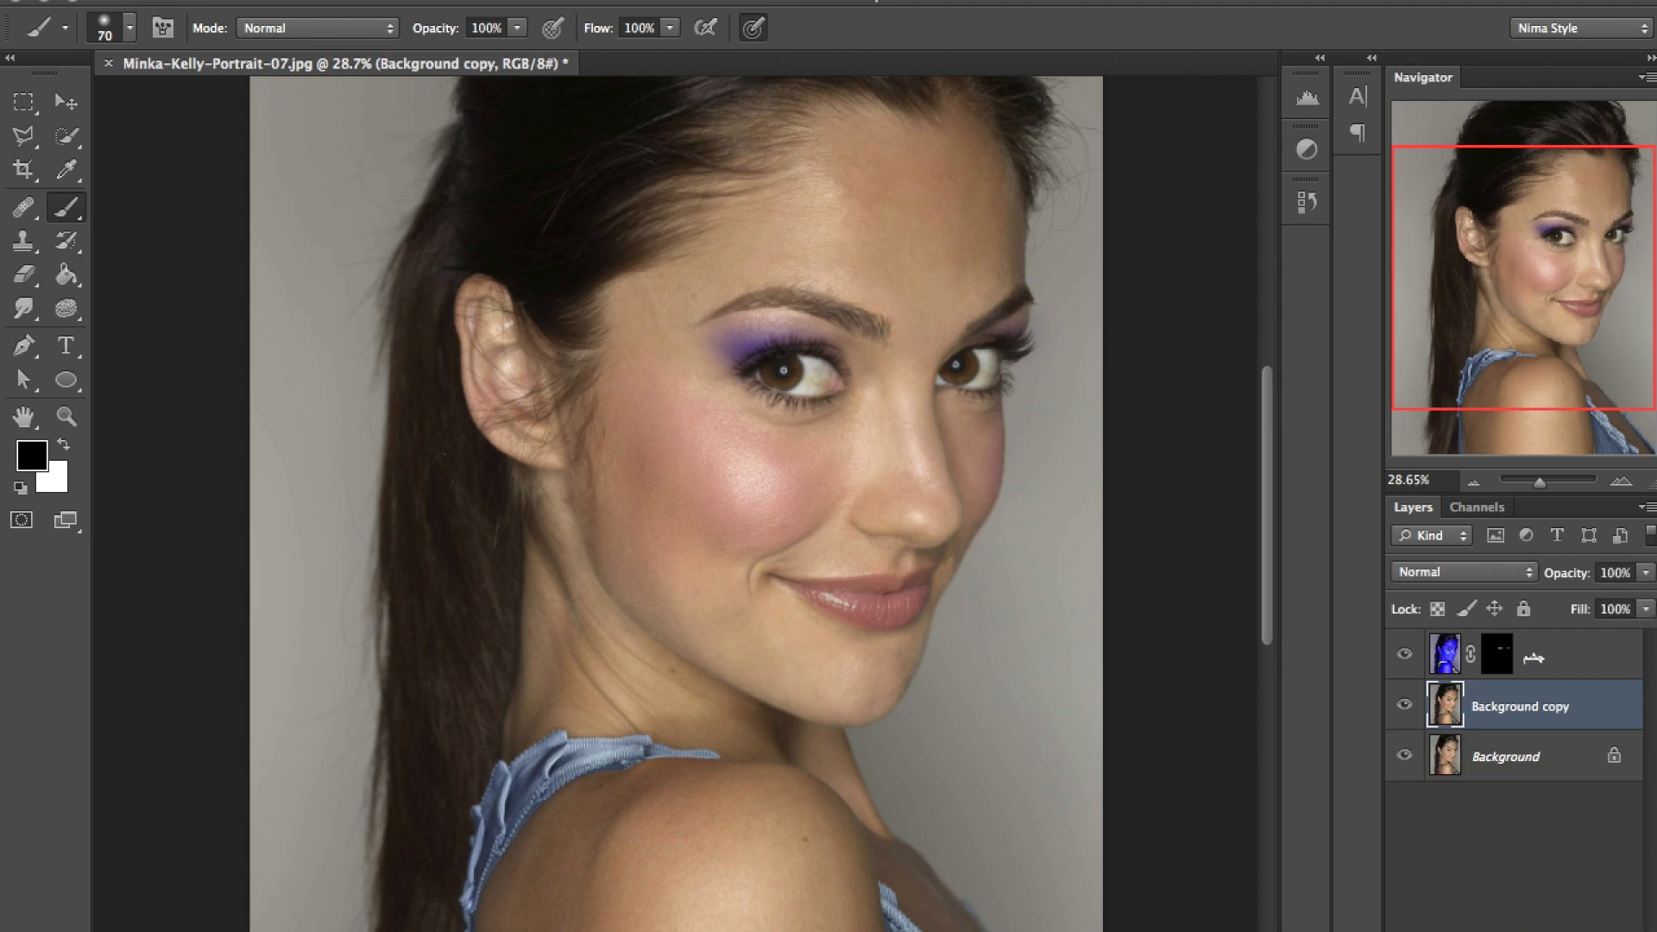
Rename the new Background copy layer 'گونه'.
double_click(1502, 703)
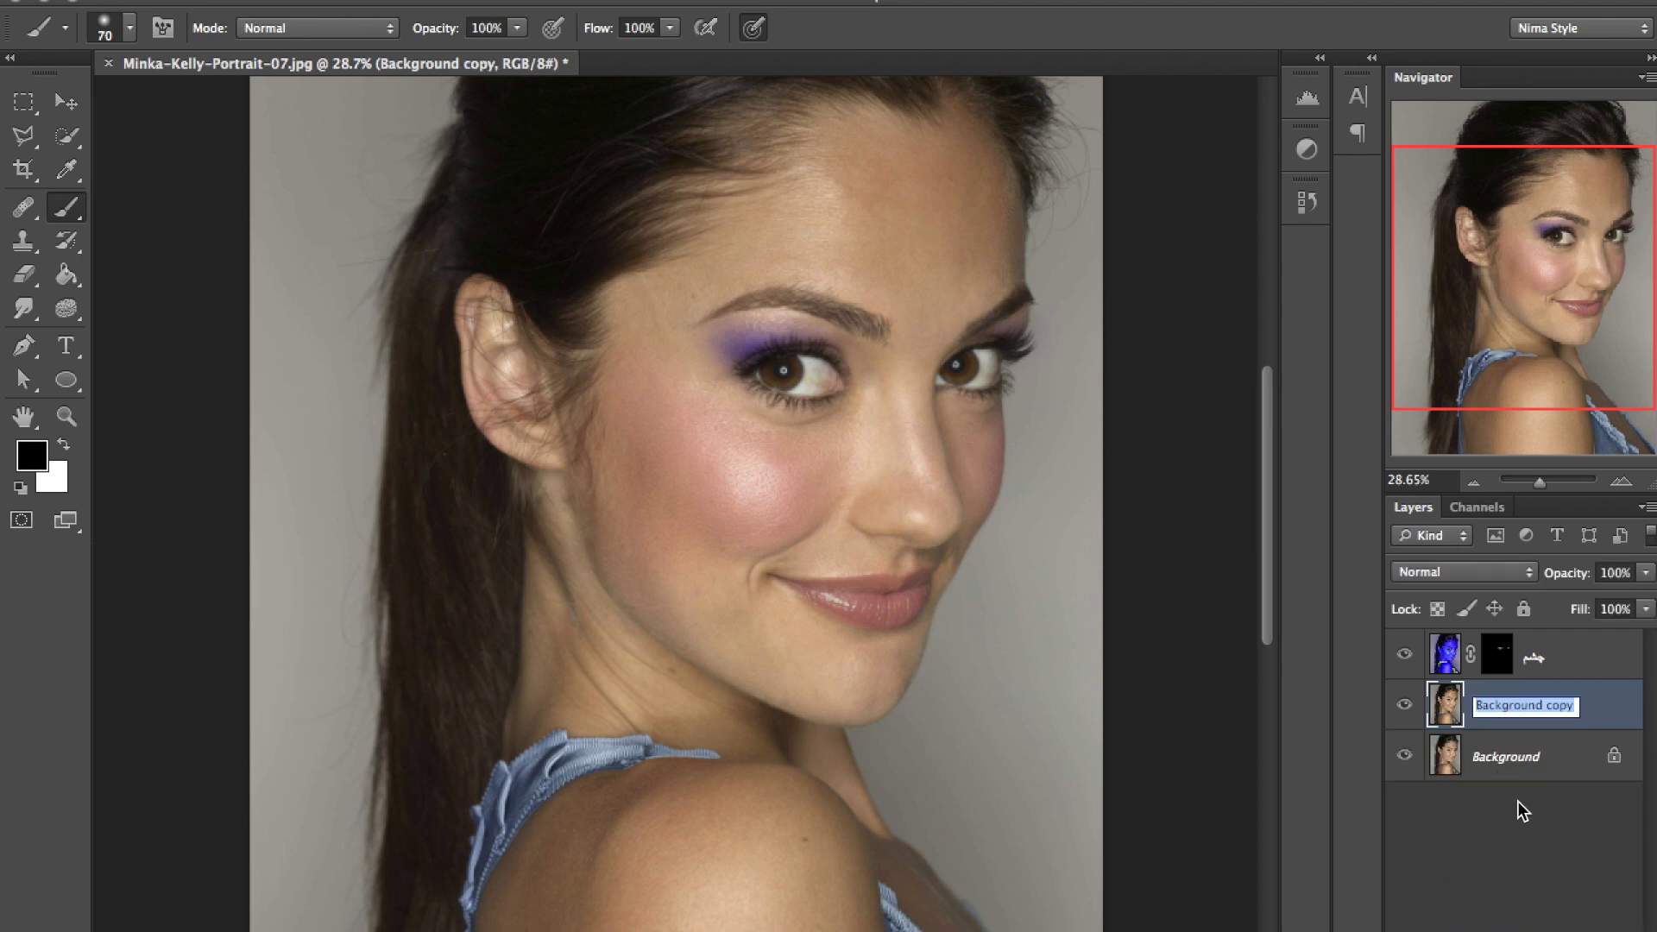
text(S)
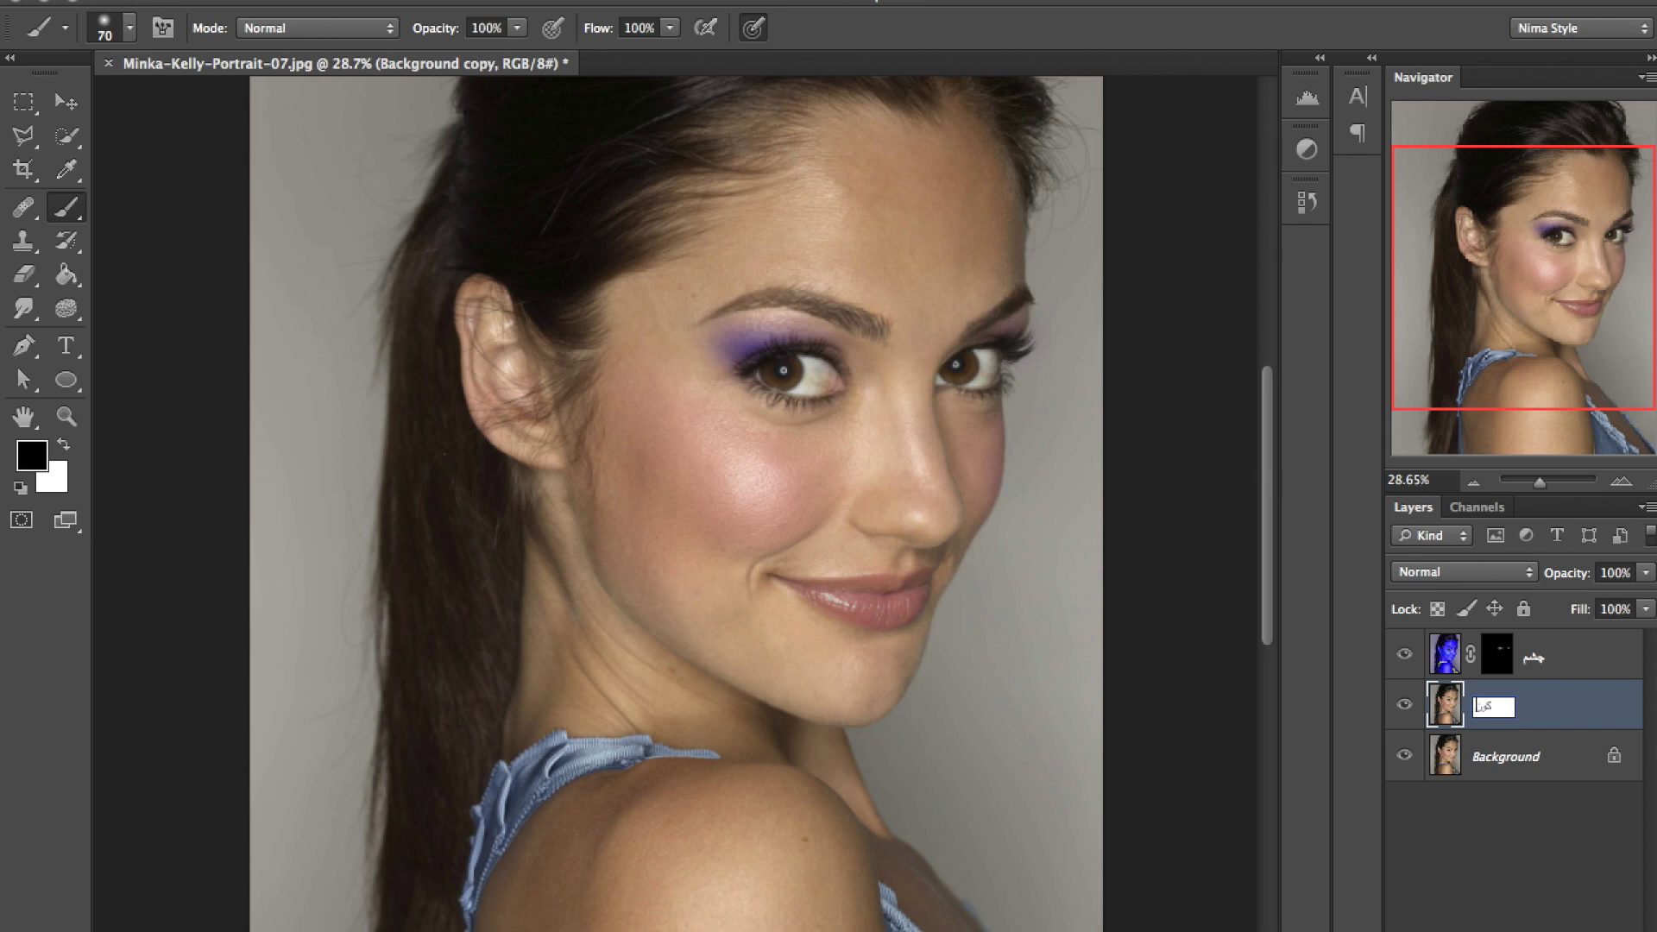
key(Return)
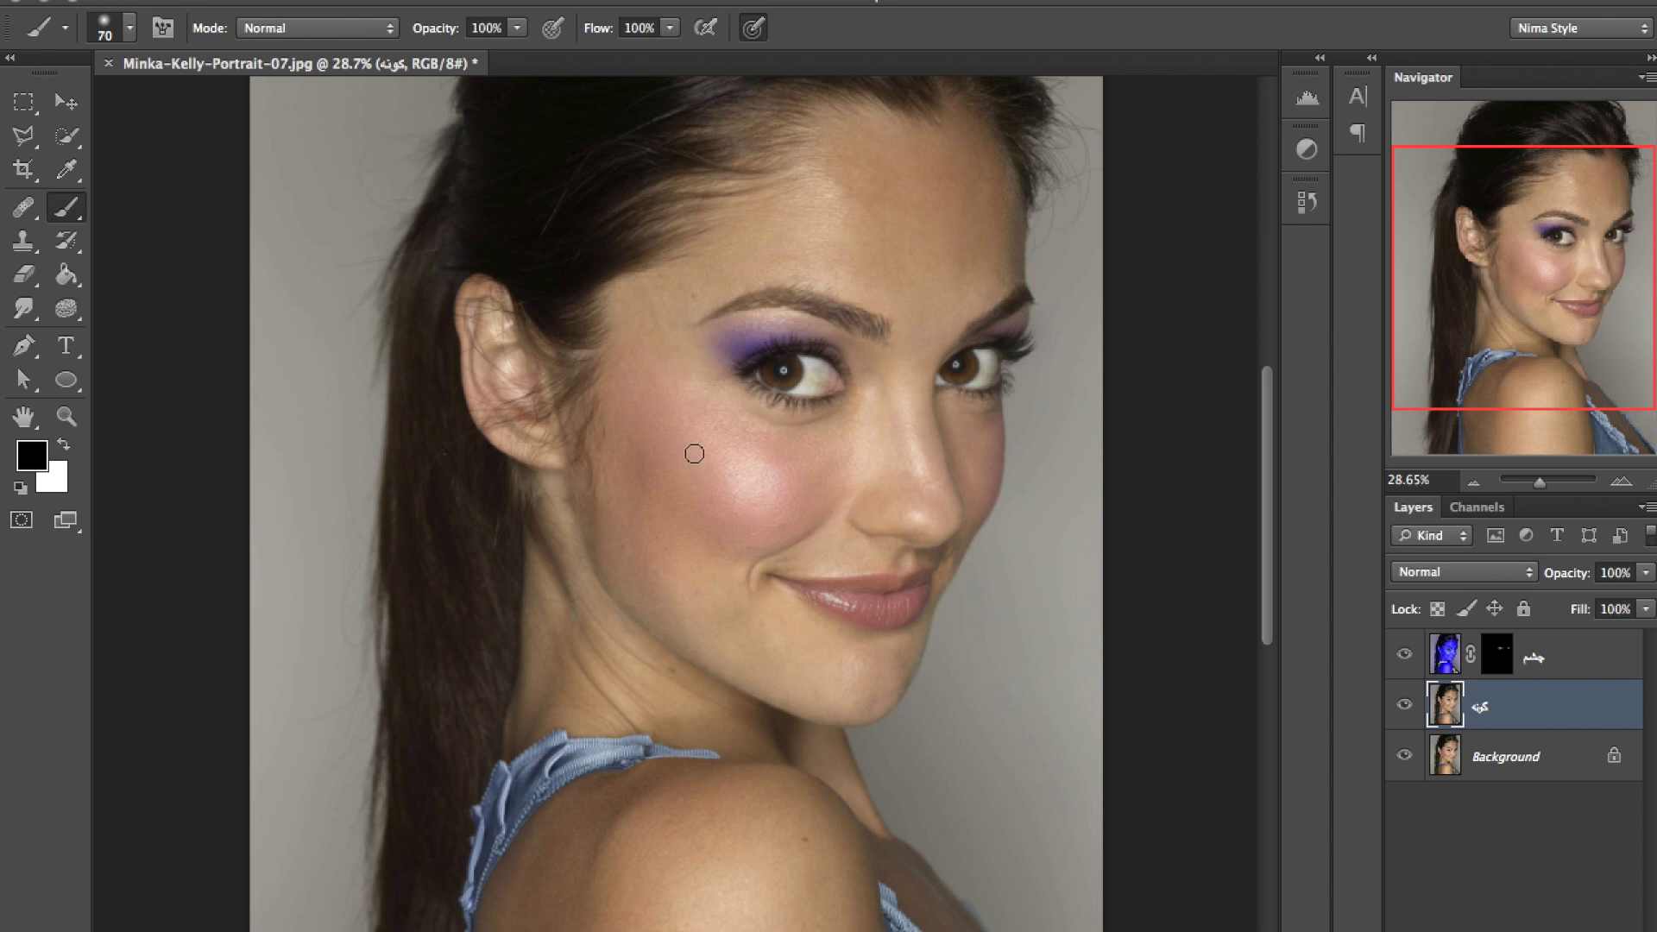
Sketch the blush area on the cheek with three strokes.
mouse_move(782, 446)
mouse_down()
mouse_move(730, 427)
mouse_move(819, 470)
mouse_move(707, 415)
mouse_move(743, 445)
mouse_up()
mouse_move(750, 488)
mouse_down()
mouse_move(634, 445)
mouse_move(738, 544)
mouse_move(764, 496)
mouse_up()
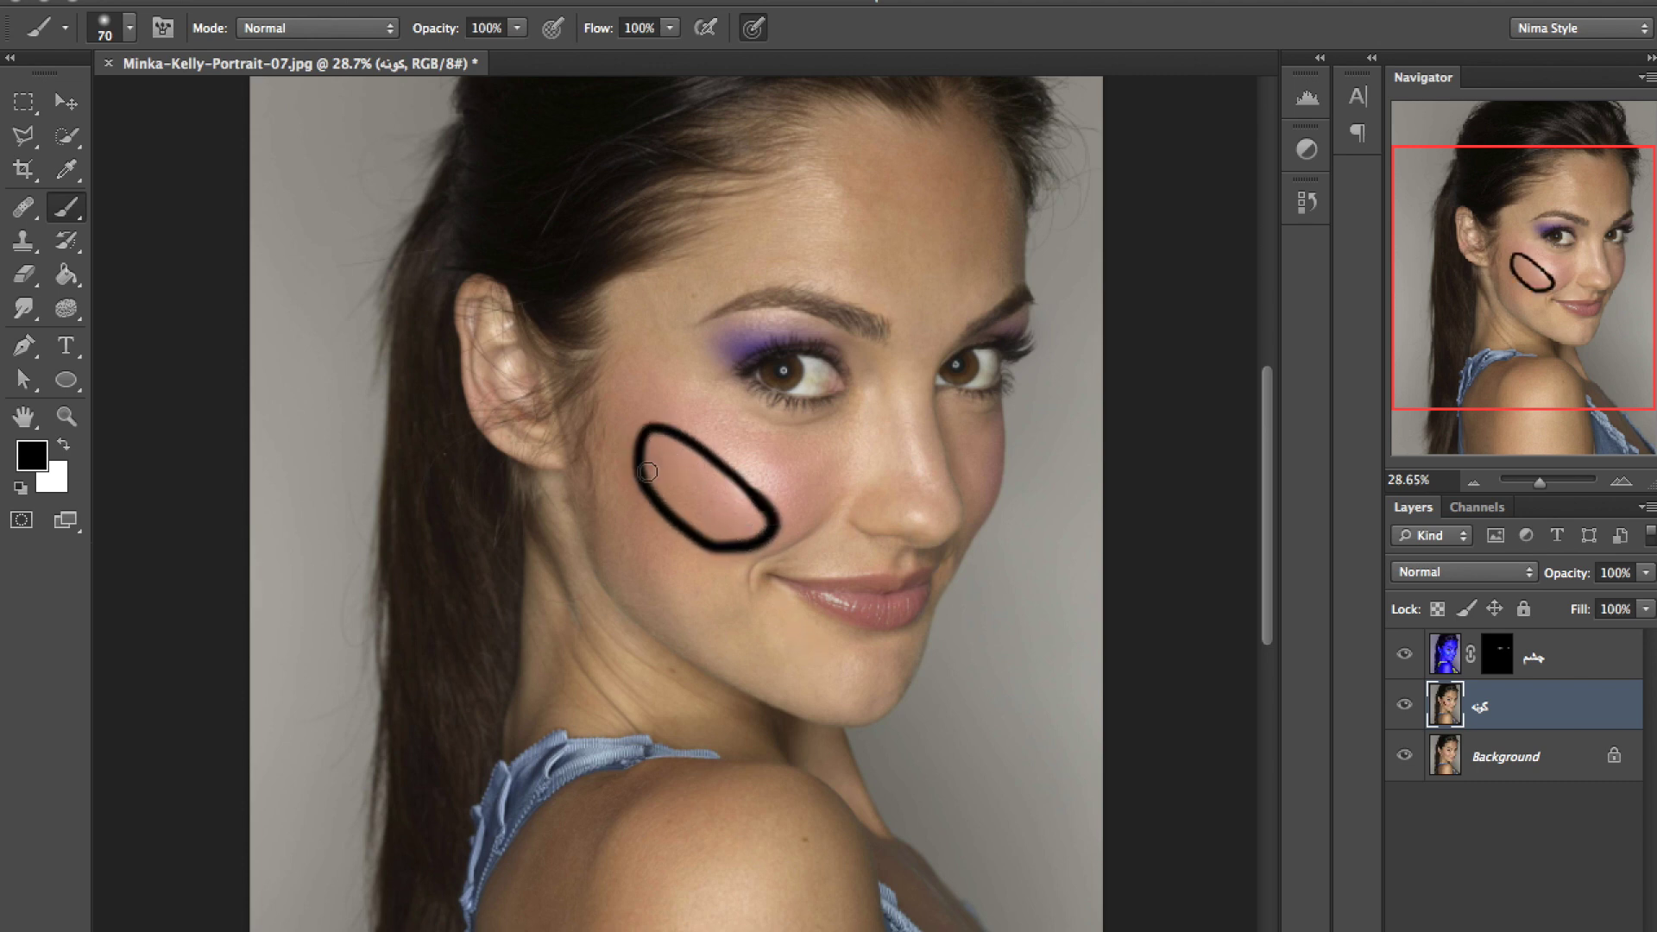
mouse_move(780, 493)
mouse_down()
mouse_move(681, 404)
mouse_move(807, 479)
mouse_move(703, 435)
mouse_up()
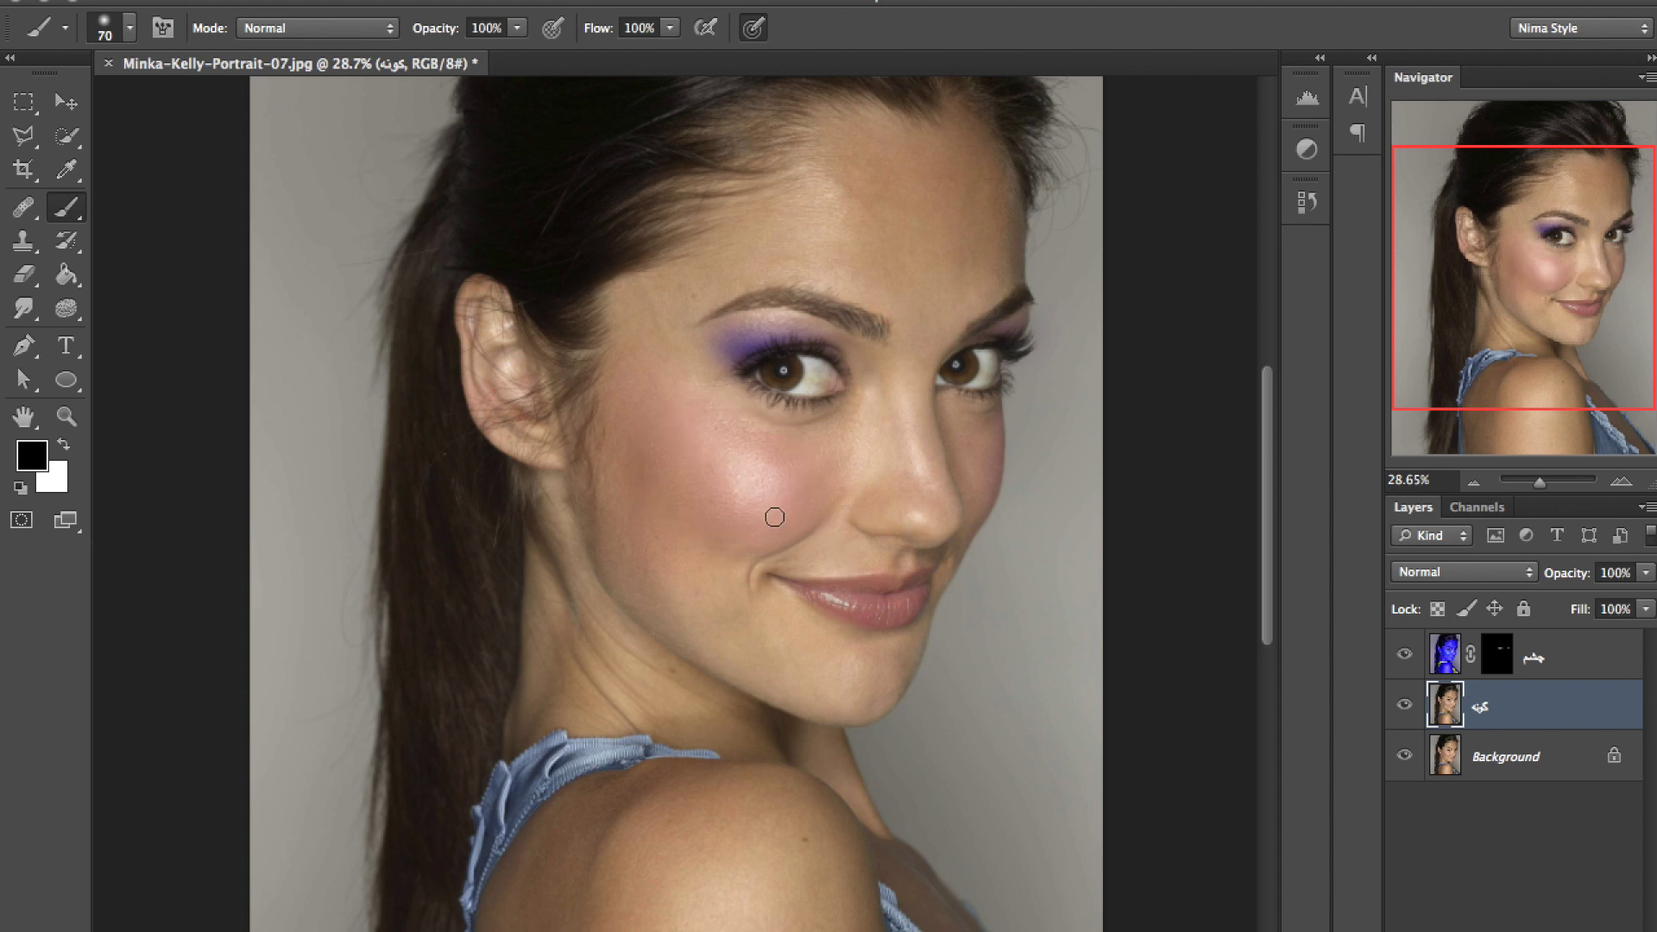
click(371, 5)
mouse_move(375, 42)
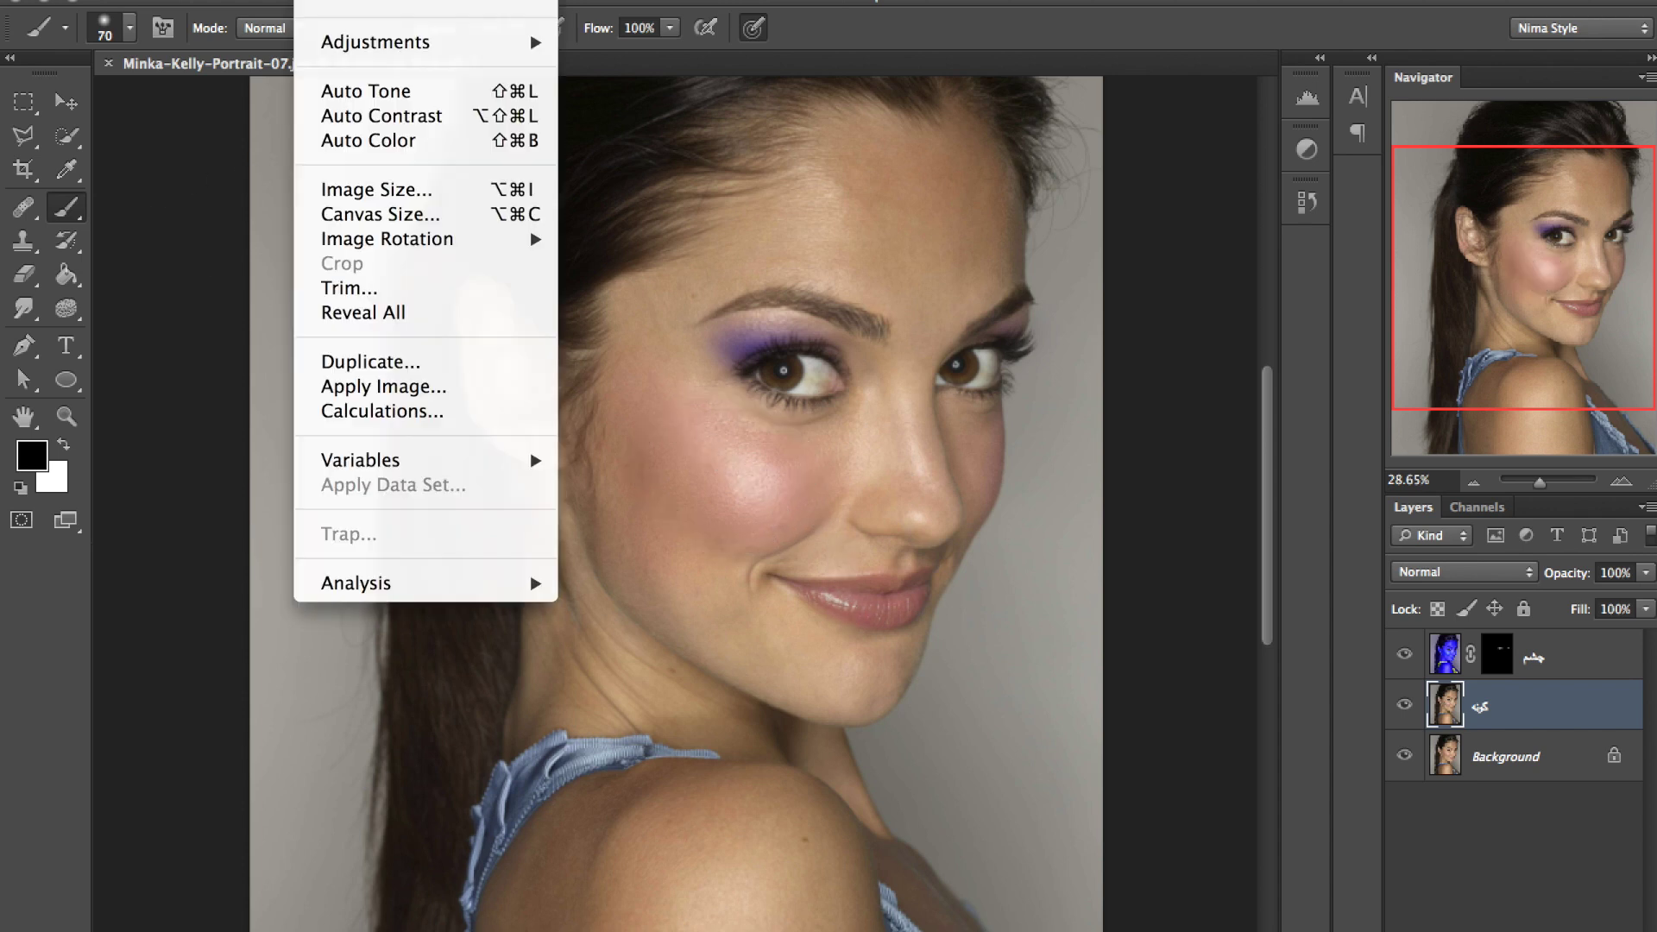
Tint the گونه layer pink with Hue -39 and Saturation +18, then mask it black.
click(604, 190)
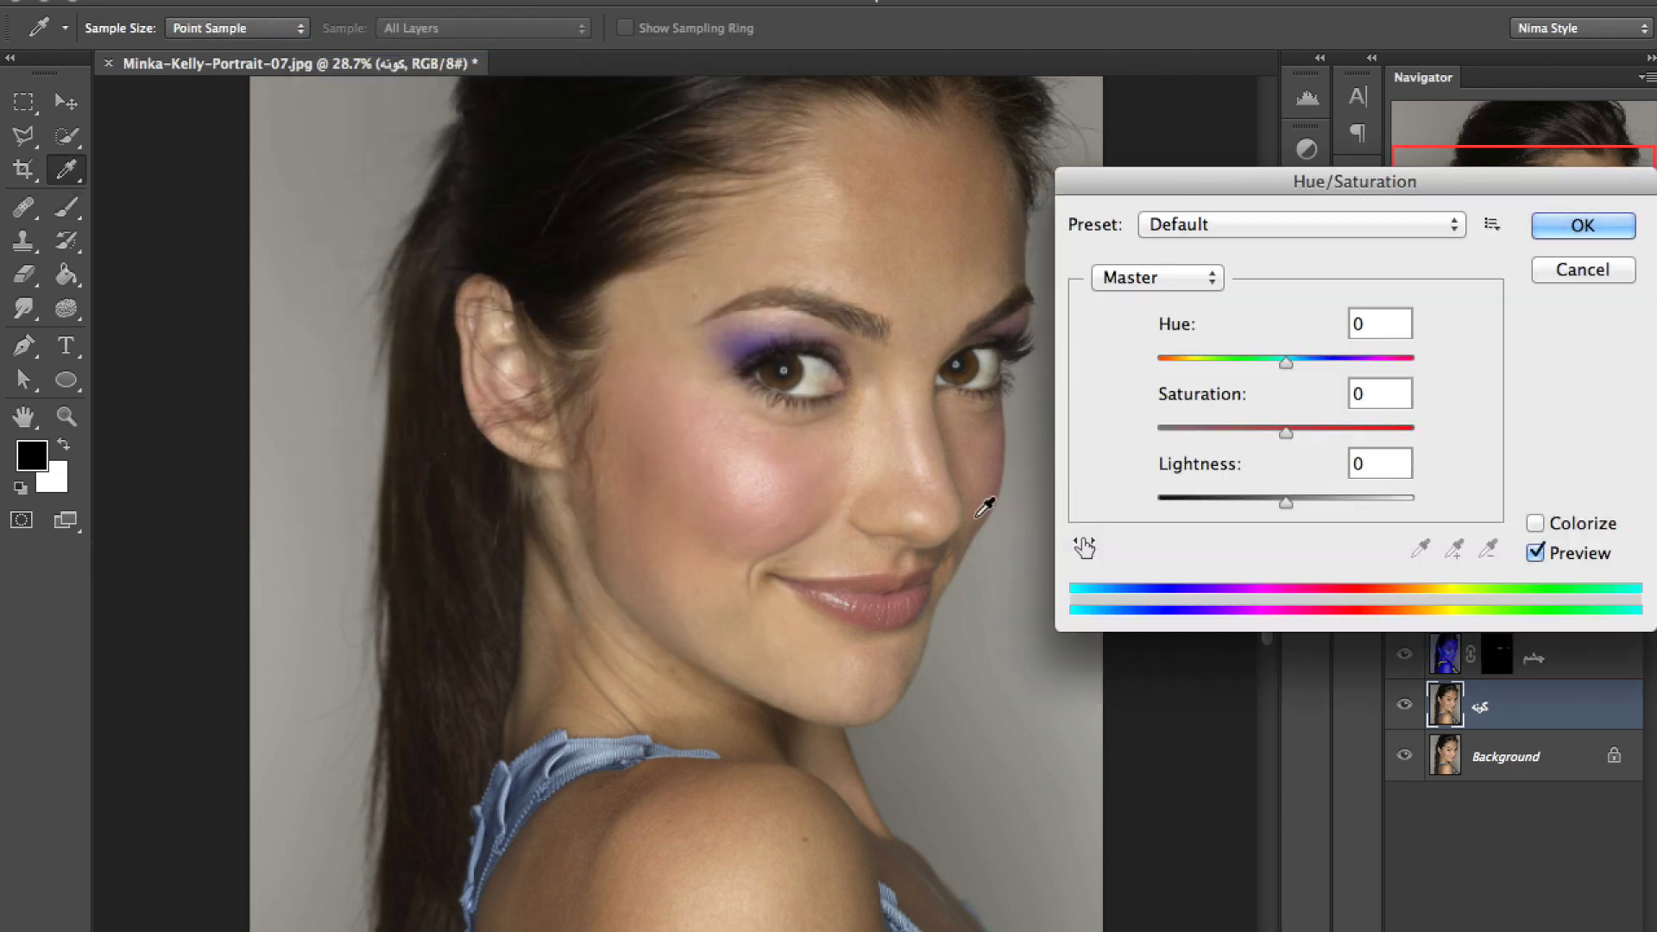
drag(1275, 366, 1234, 359)
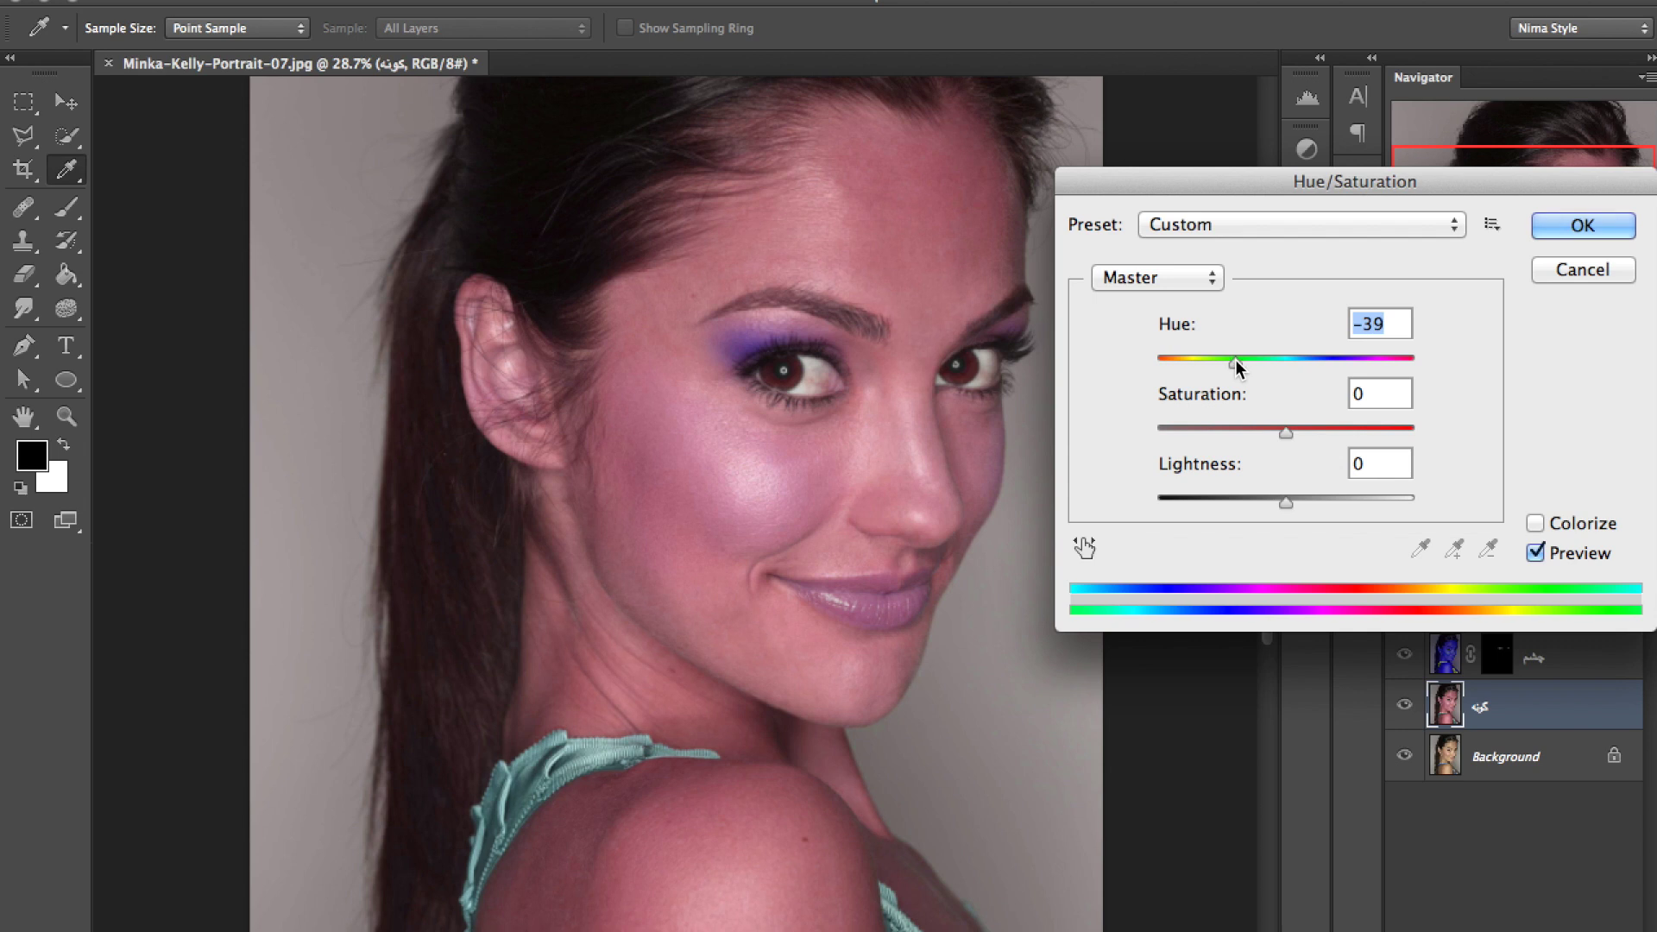
drag(1283, 428, 1307, 433)
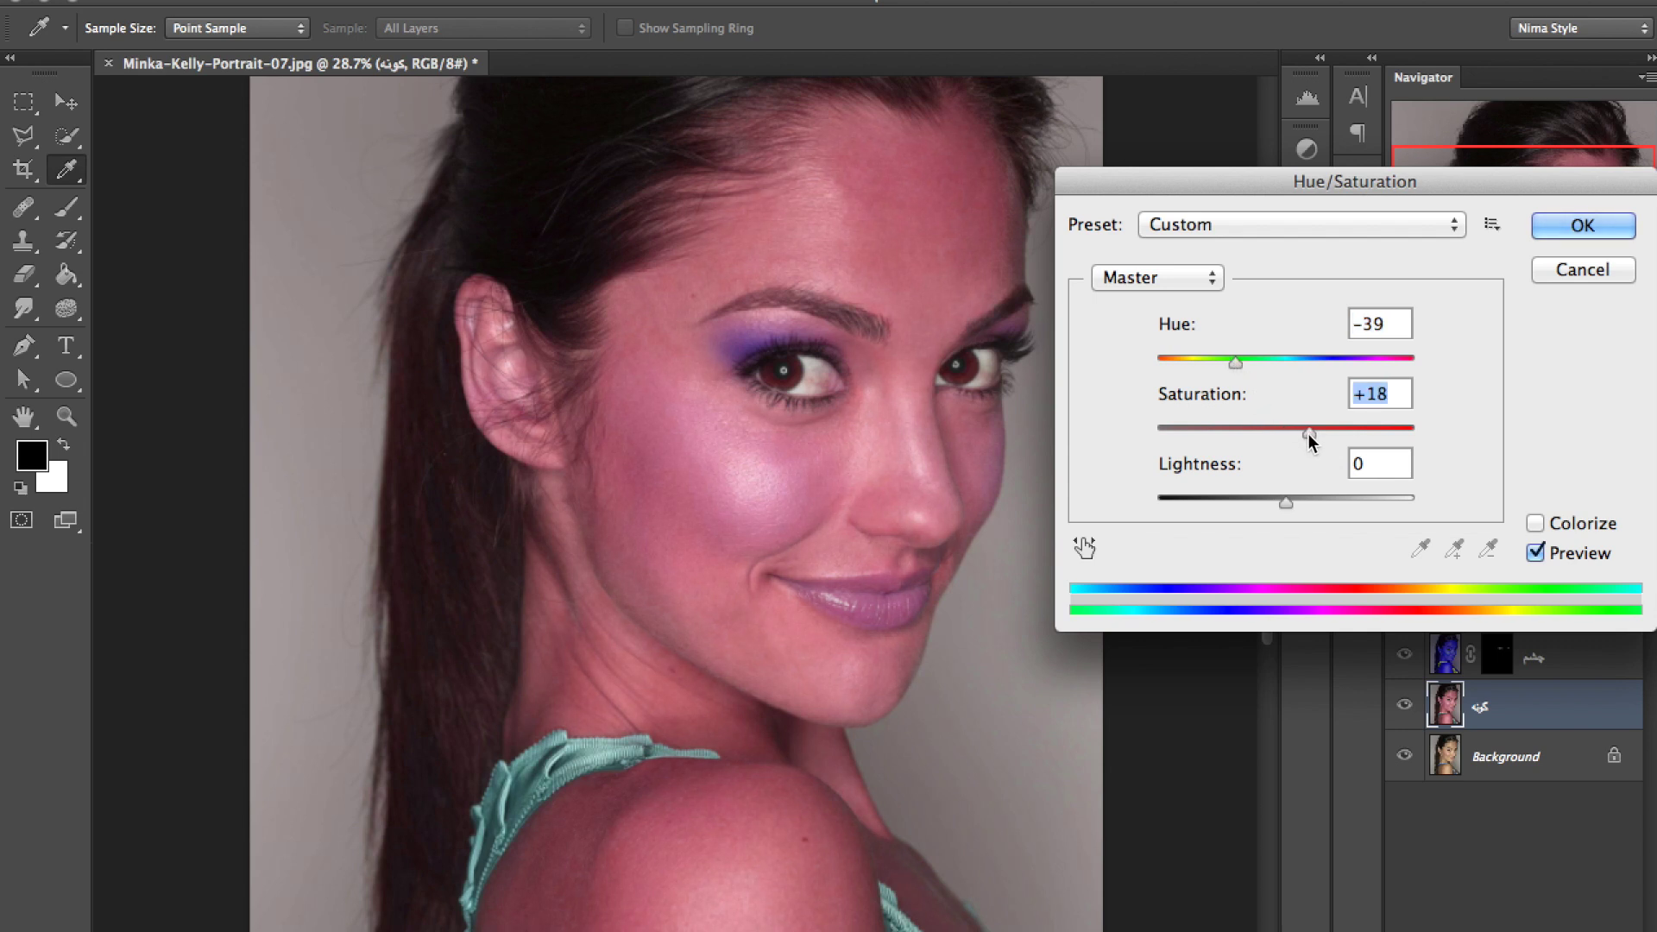
click(1611, 223)
key(b)
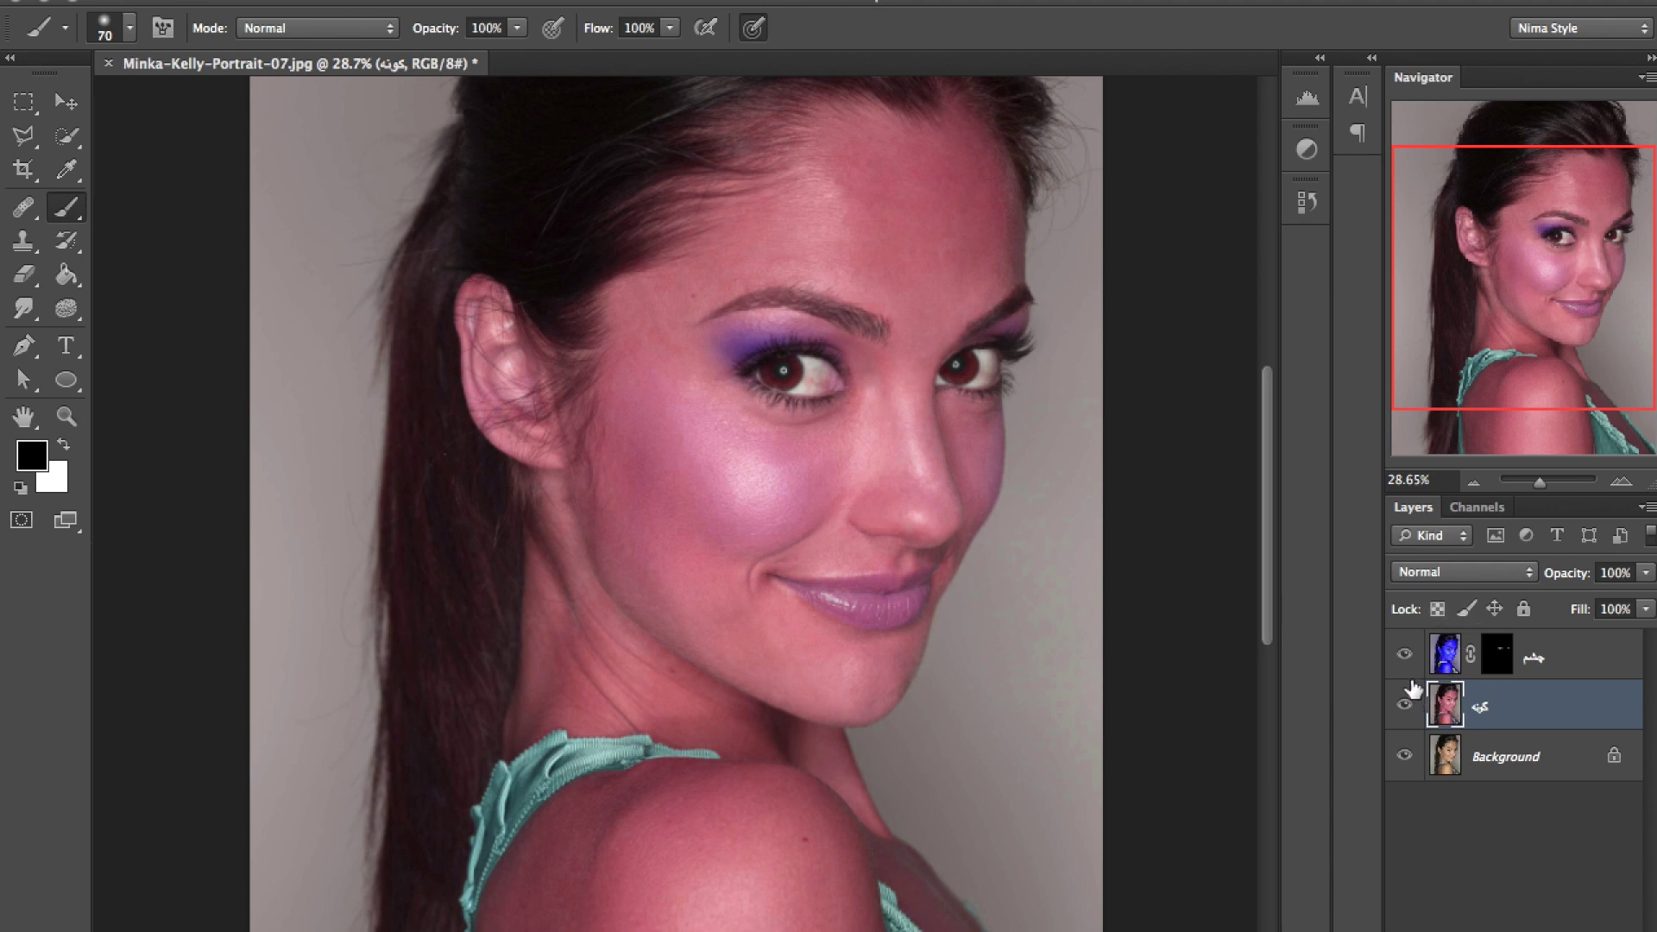
alt+click(1458, 927)
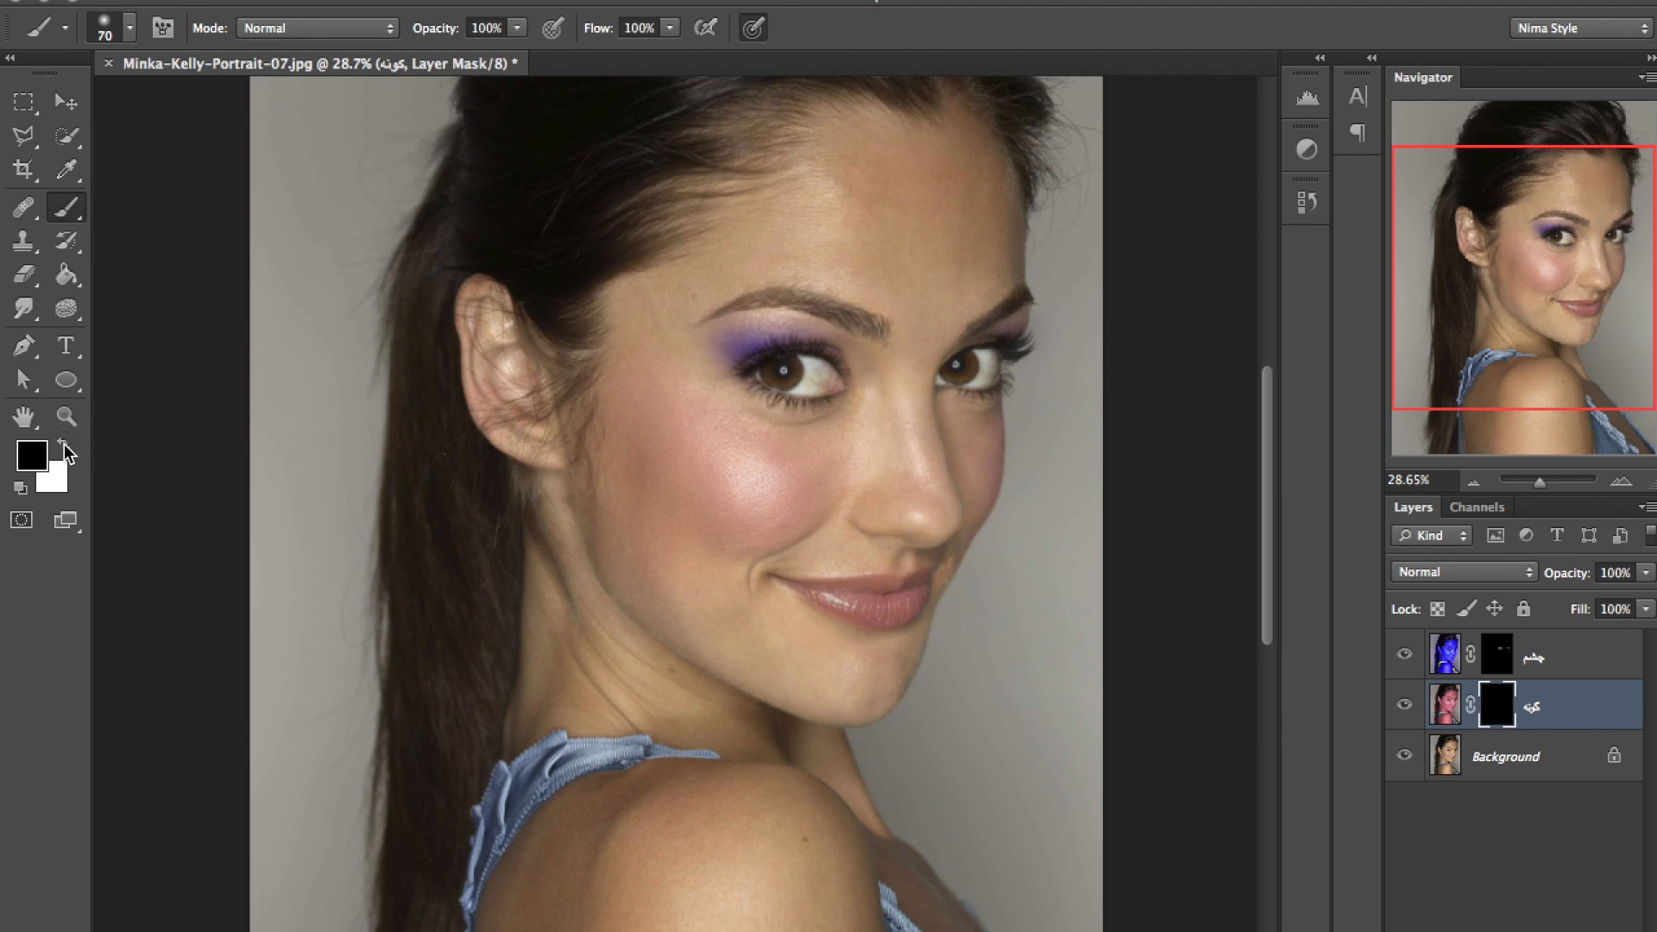
Paint white on the mask to reveal pink blush on both cheeks.
key(x)
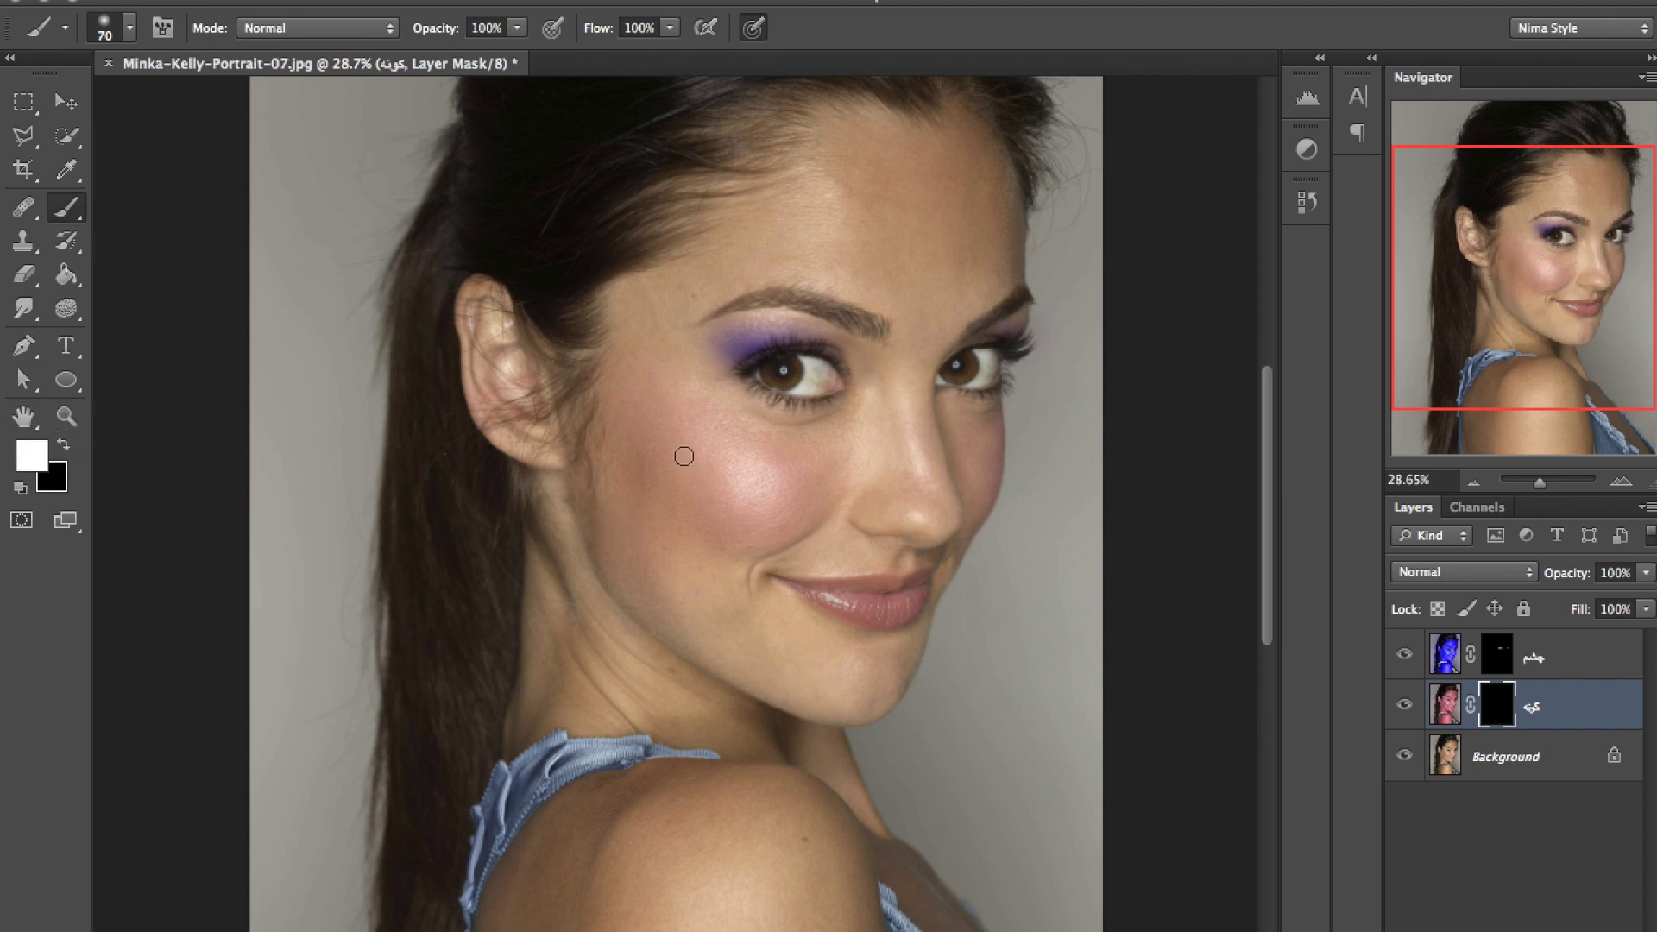
drag(744, 481, 717, 461)
mouse_move(799, 528)
mouse_down()
mouse_move(759, 547)
mouse_move(764, 530)
mouse_up()
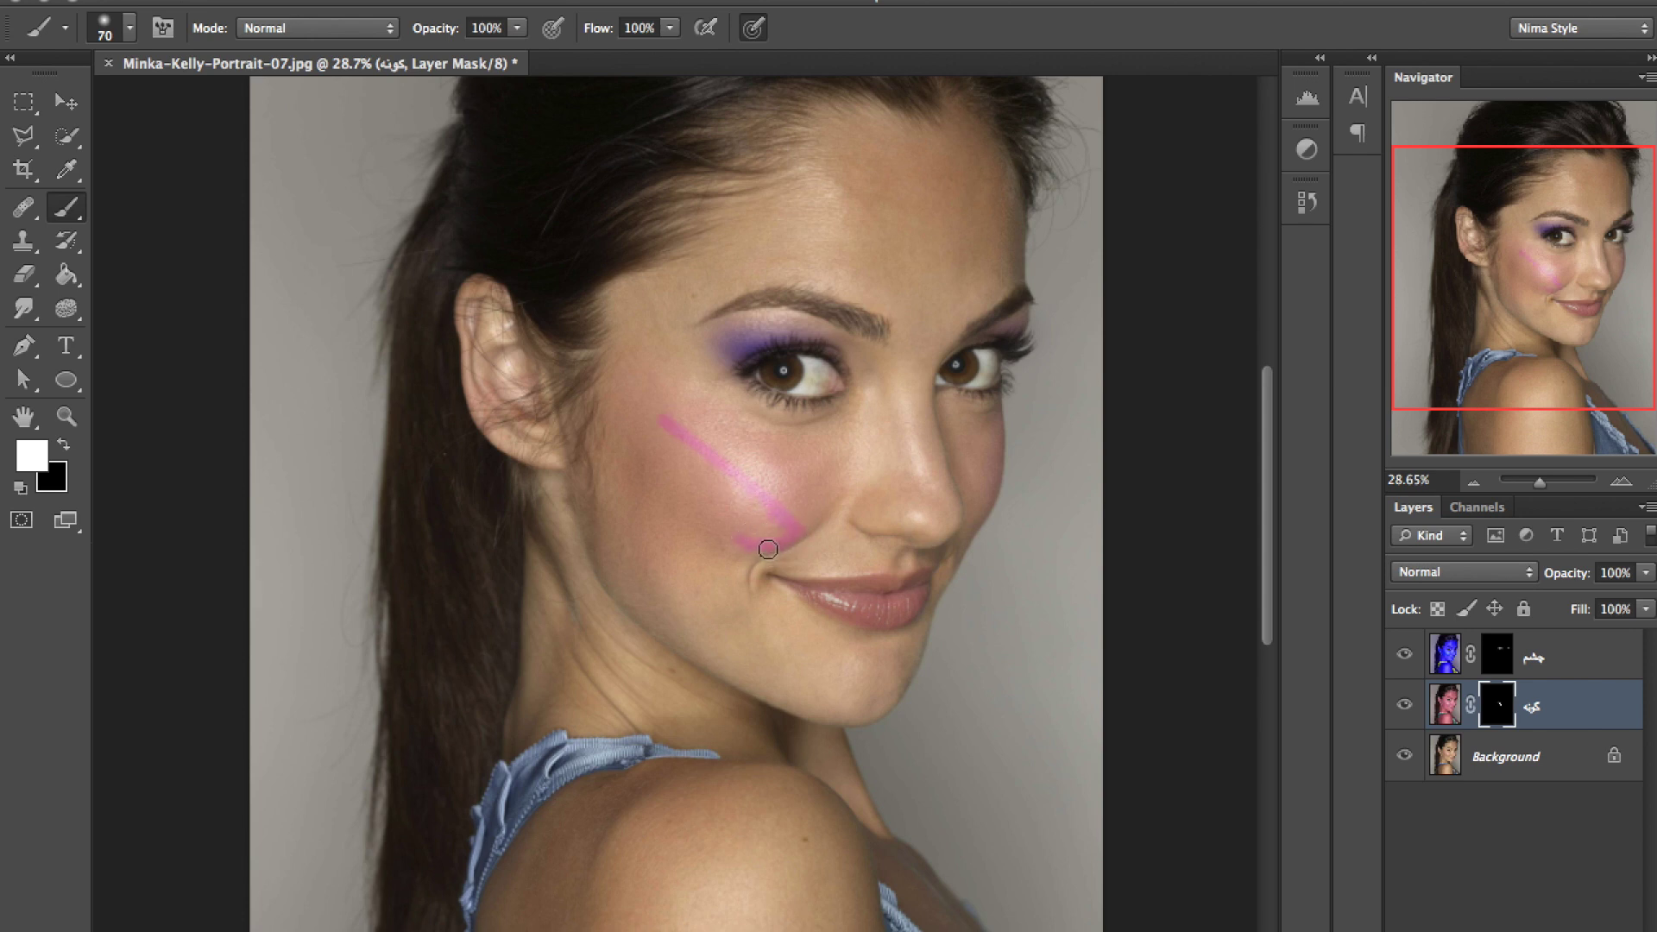
key(bracketright)
key(bracketright)
key(bracketright)
mouse_move(768, 528)
mouse_down()
mouse_move(669, 444)
mouse_move(666, 470)
mouse_move(669, 440)
mouse_move(673, 474)
mouse_move(799, 515)
mouse_up()
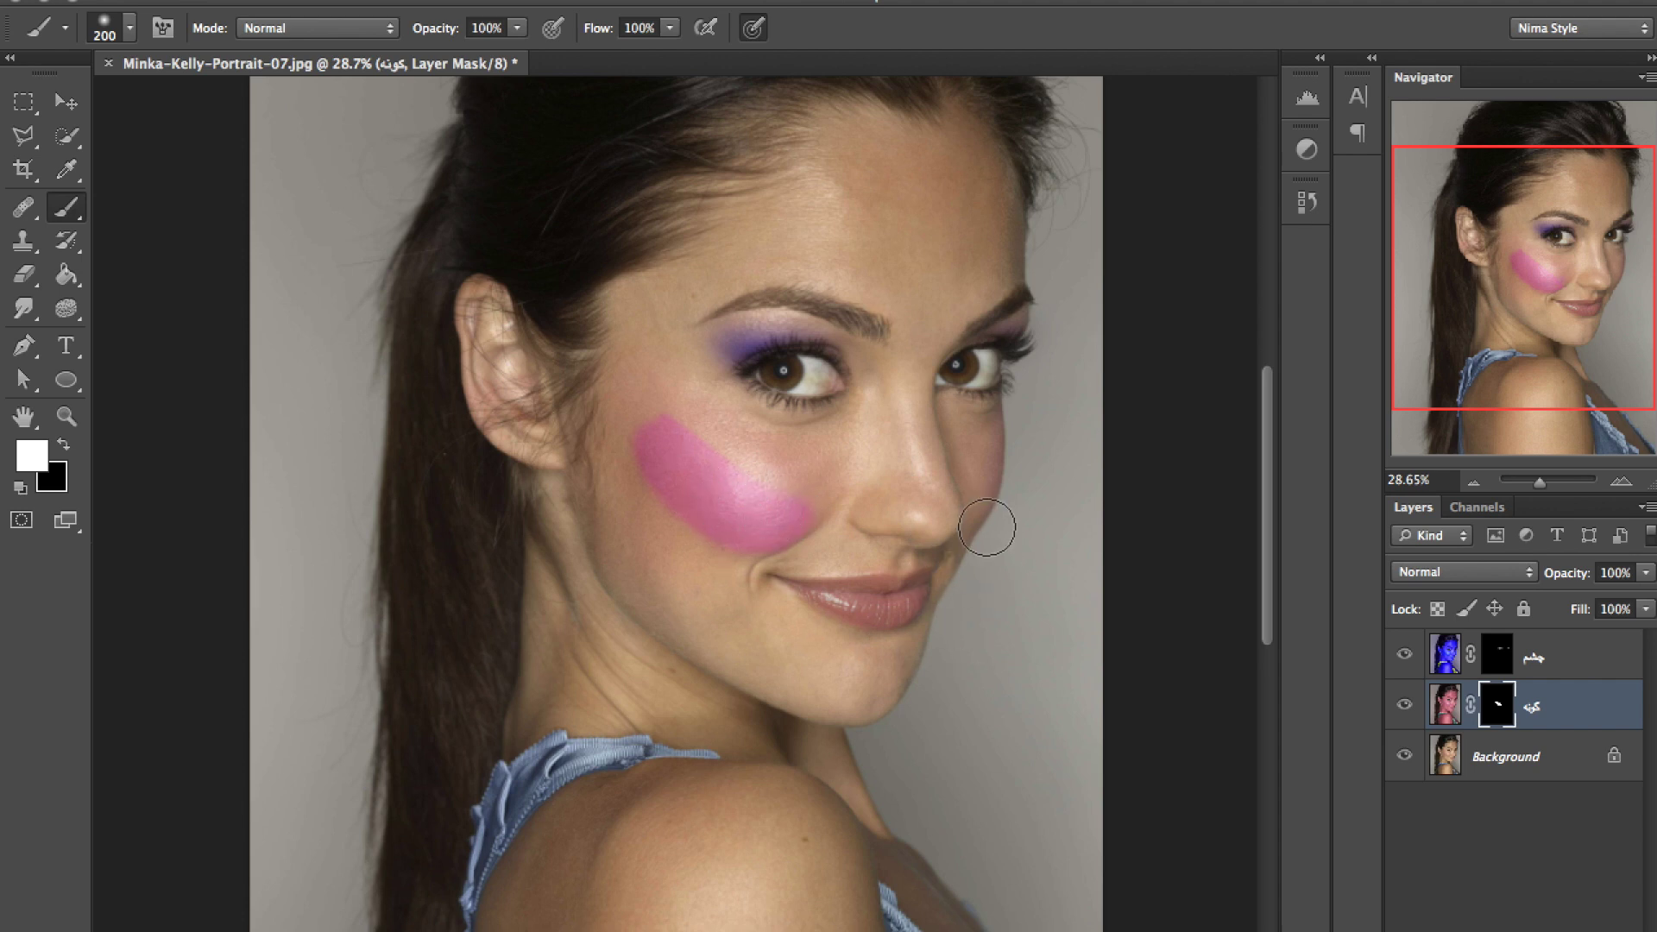
key(bracketleft)
key(bracketleft)
key(bracketleft)
drag(980, 496, 975, 518)
Feather the گونه layer mask to about 78.2 px.
double_click(1498, 704)
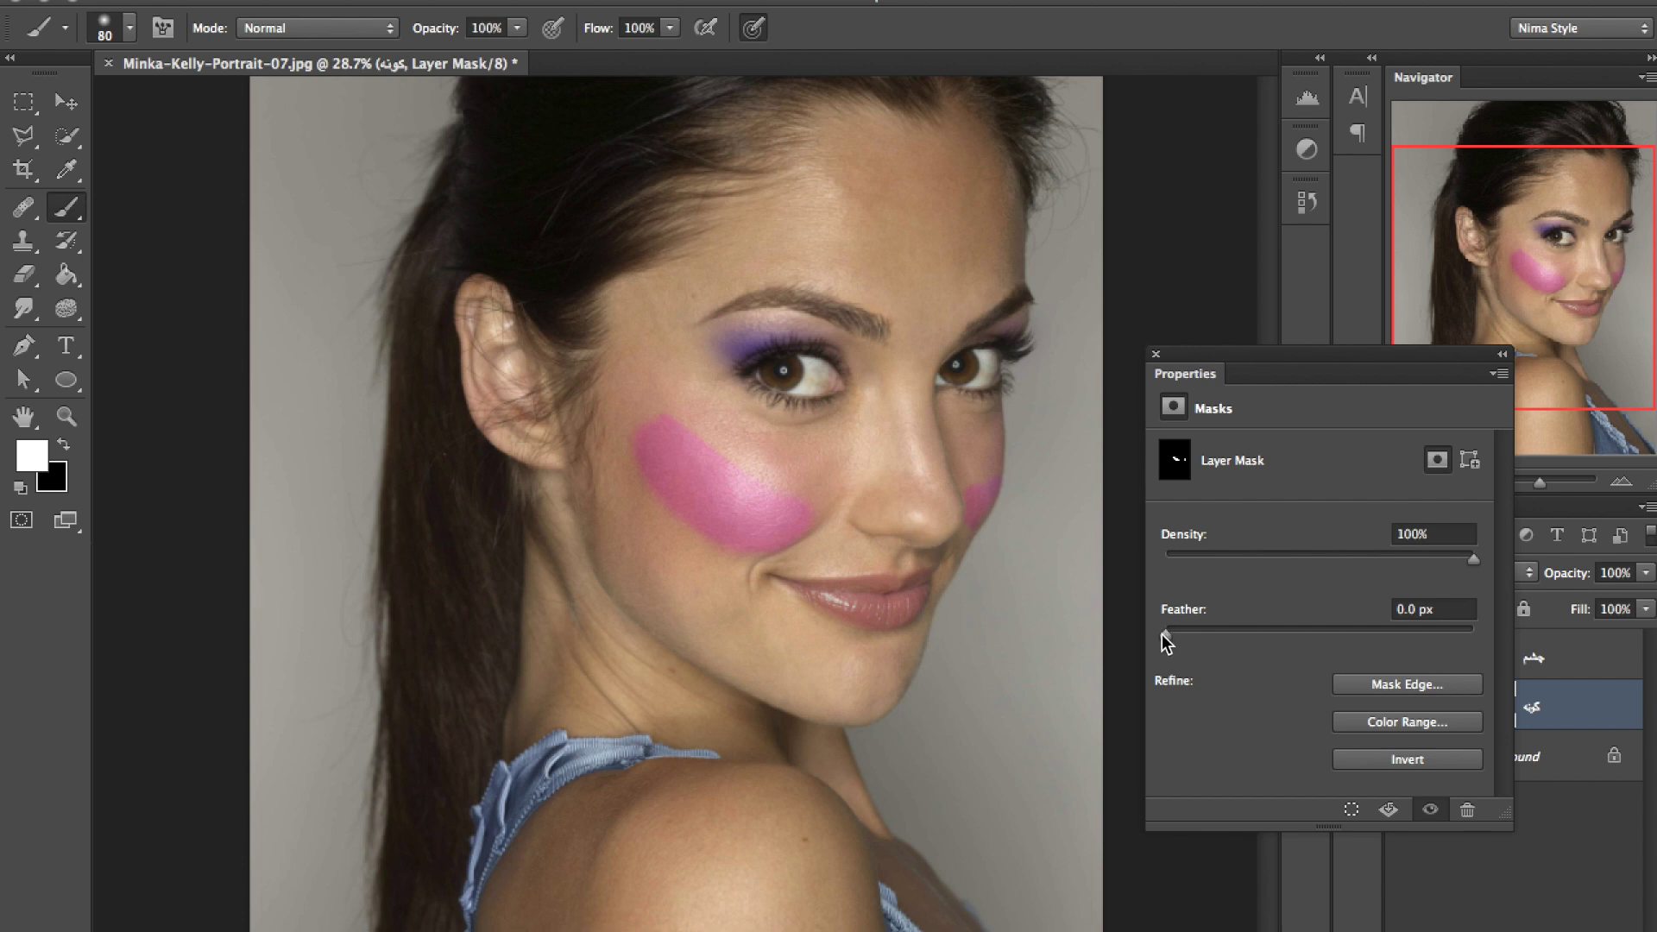
drag(1165, 635, 1200, 638)
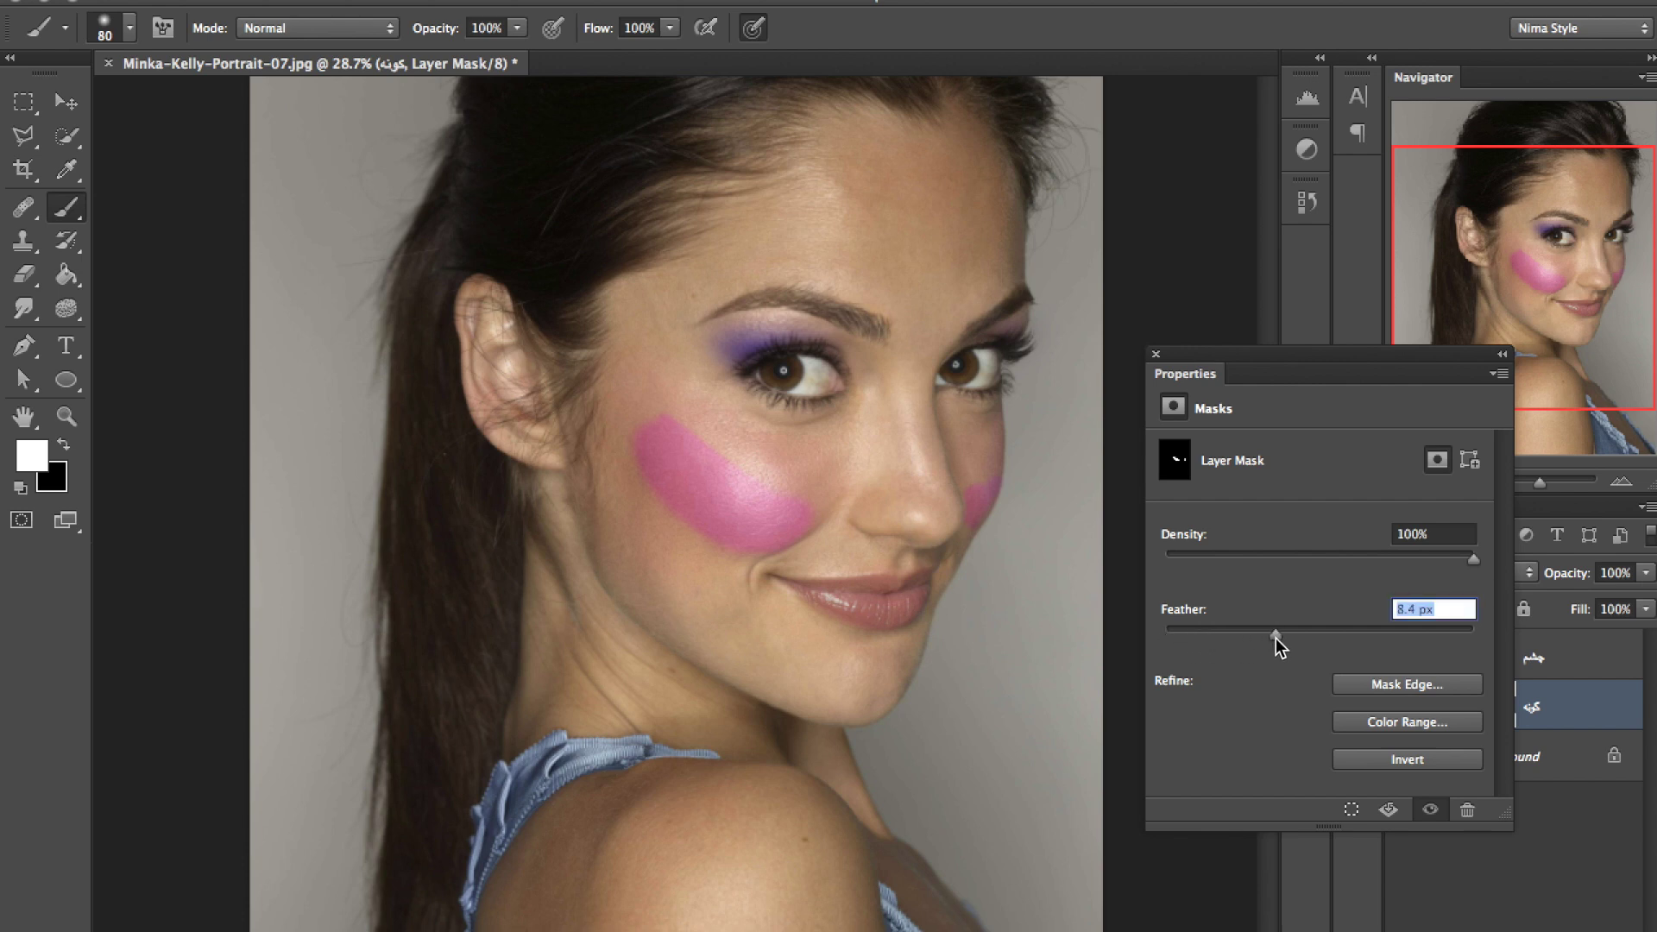
mouse_move(1279, 639)
mouse_down()
mouse_move(1338, 666)
mouse_move(1352, 637)
mouse_up()
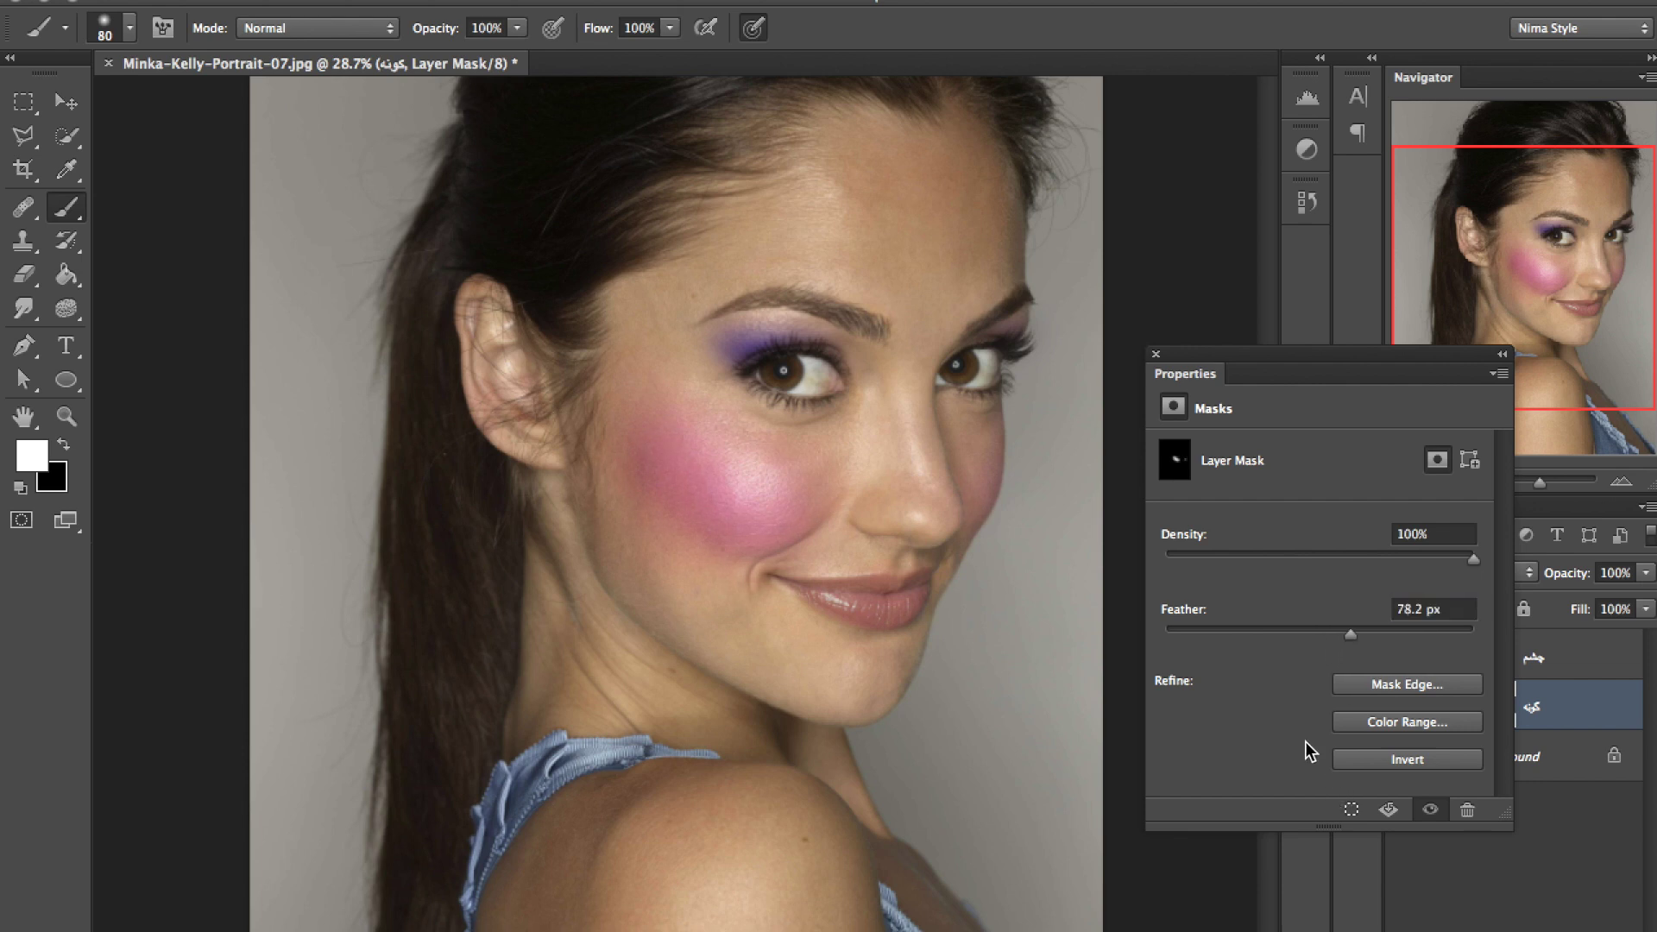
click(1157, 353)
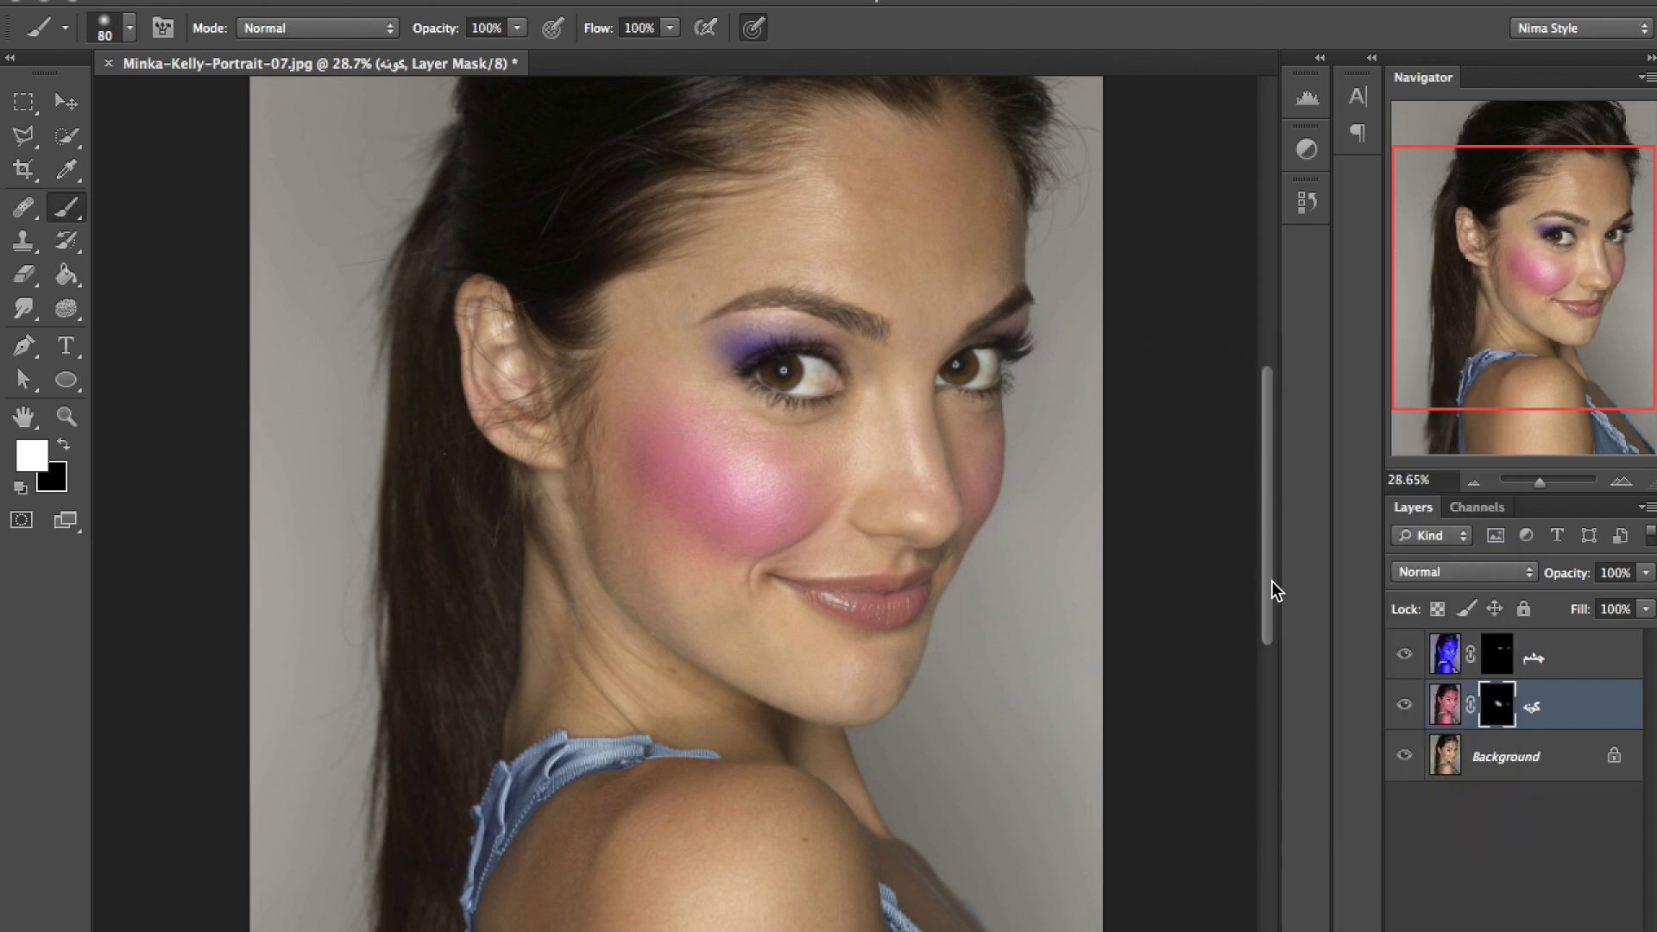
Try Overlay, Soft Light and Linear Light blend modes on the blush layer.
click(1445, 572)
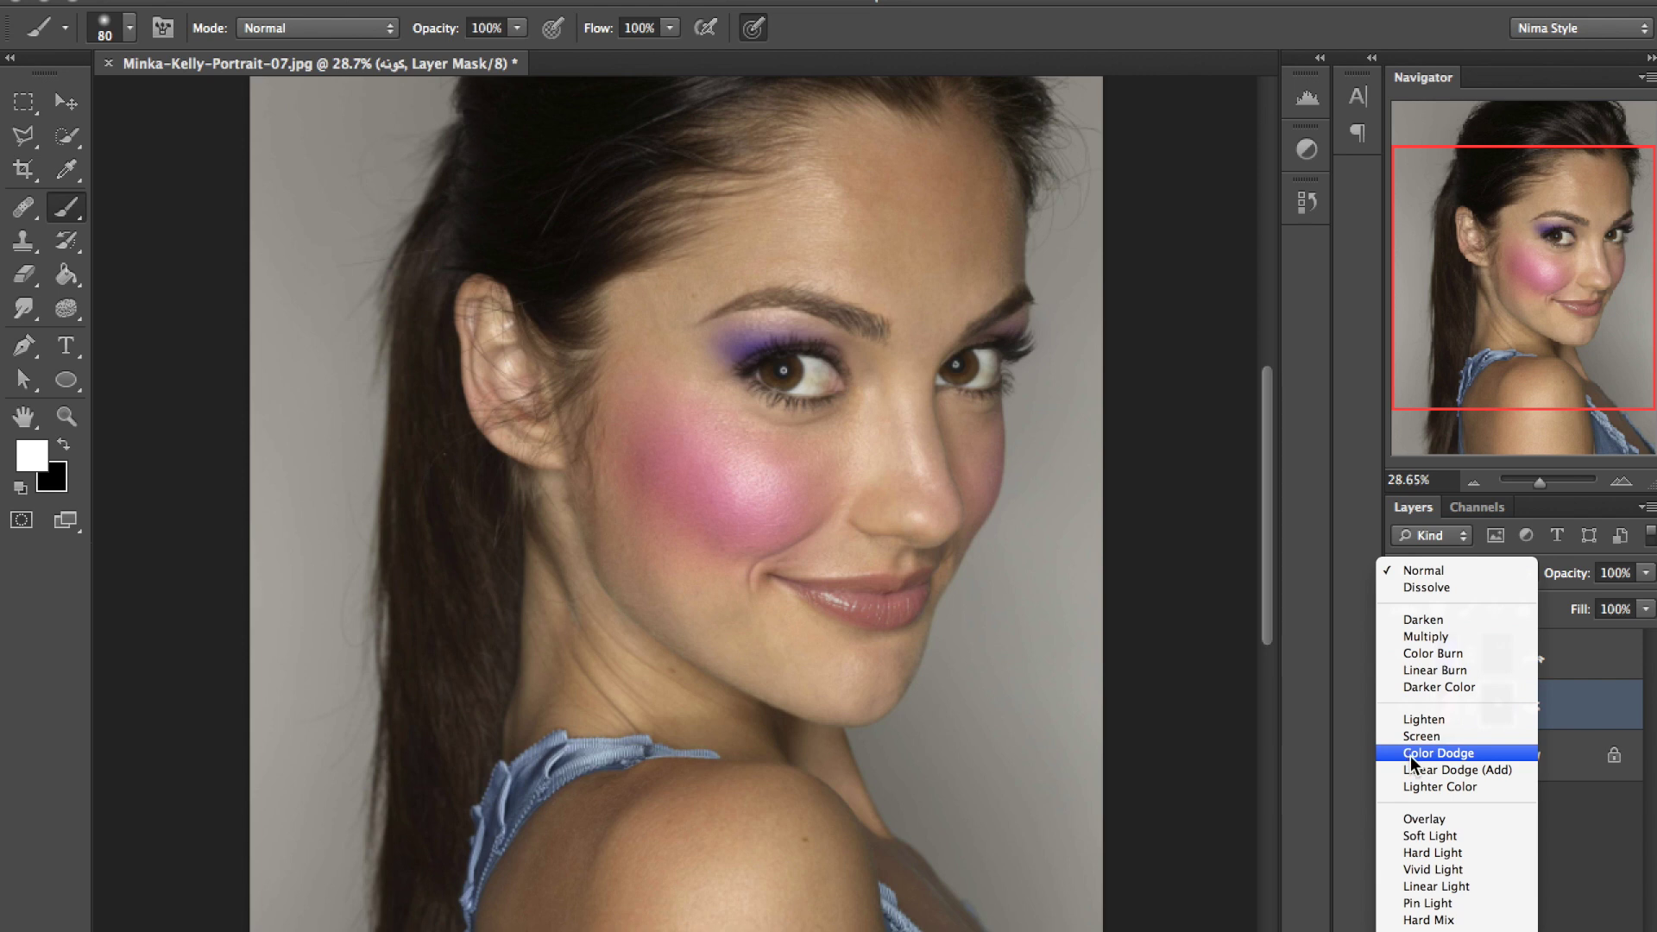
click(1411, 819)
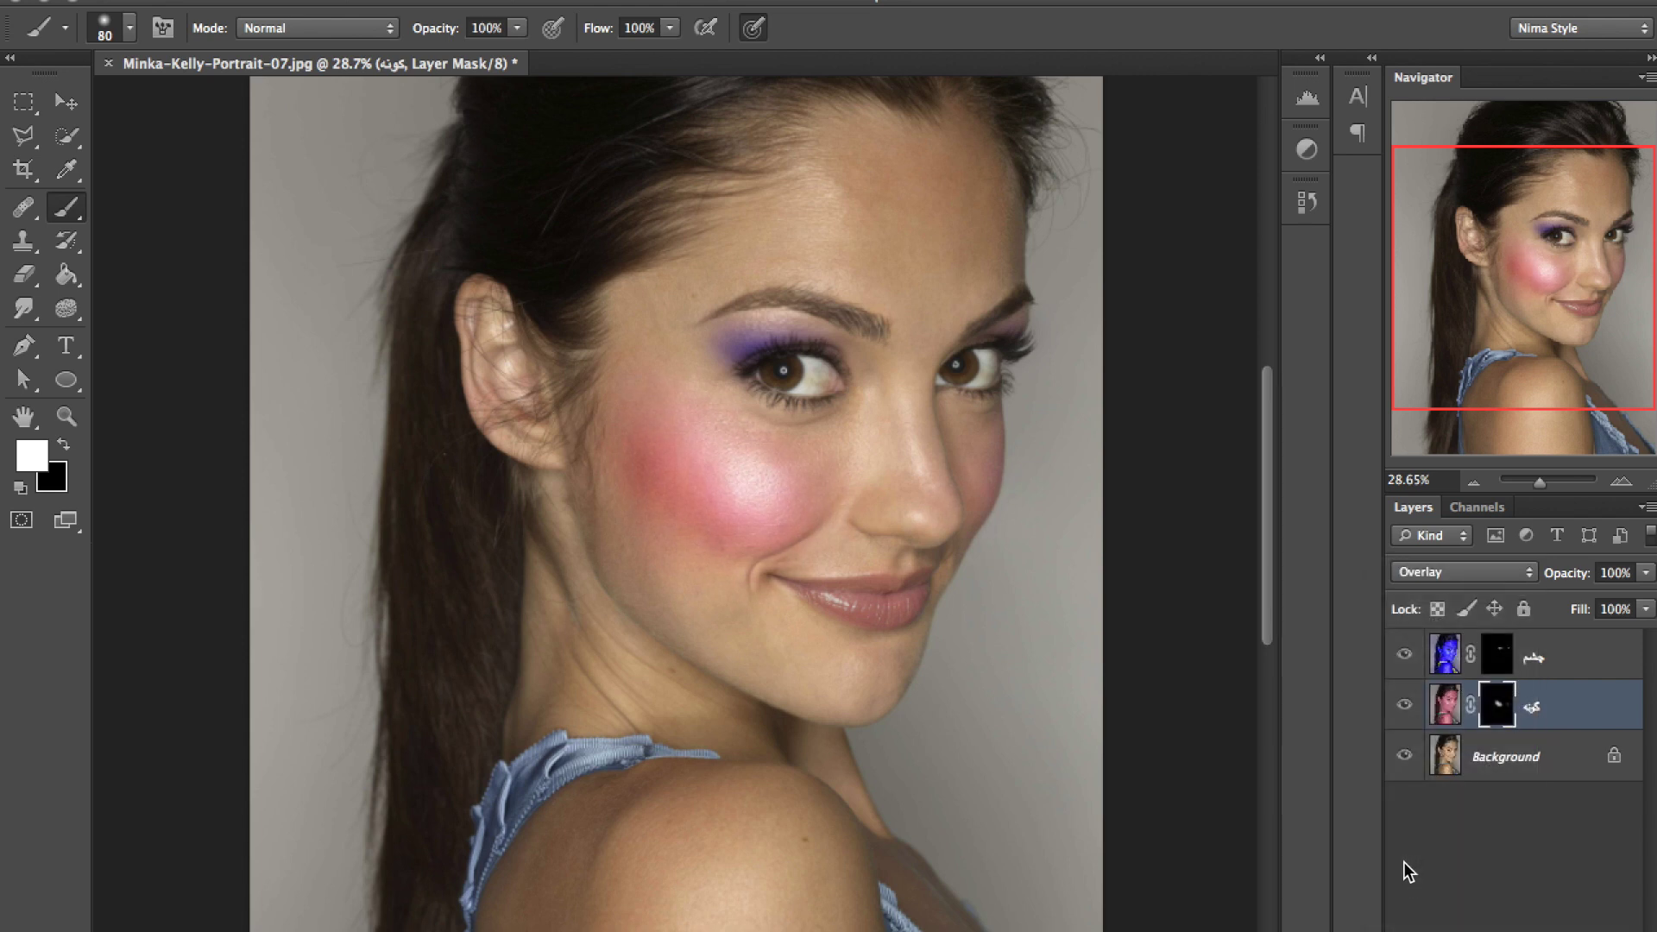
click(1449, 571)
click(1418, 587)
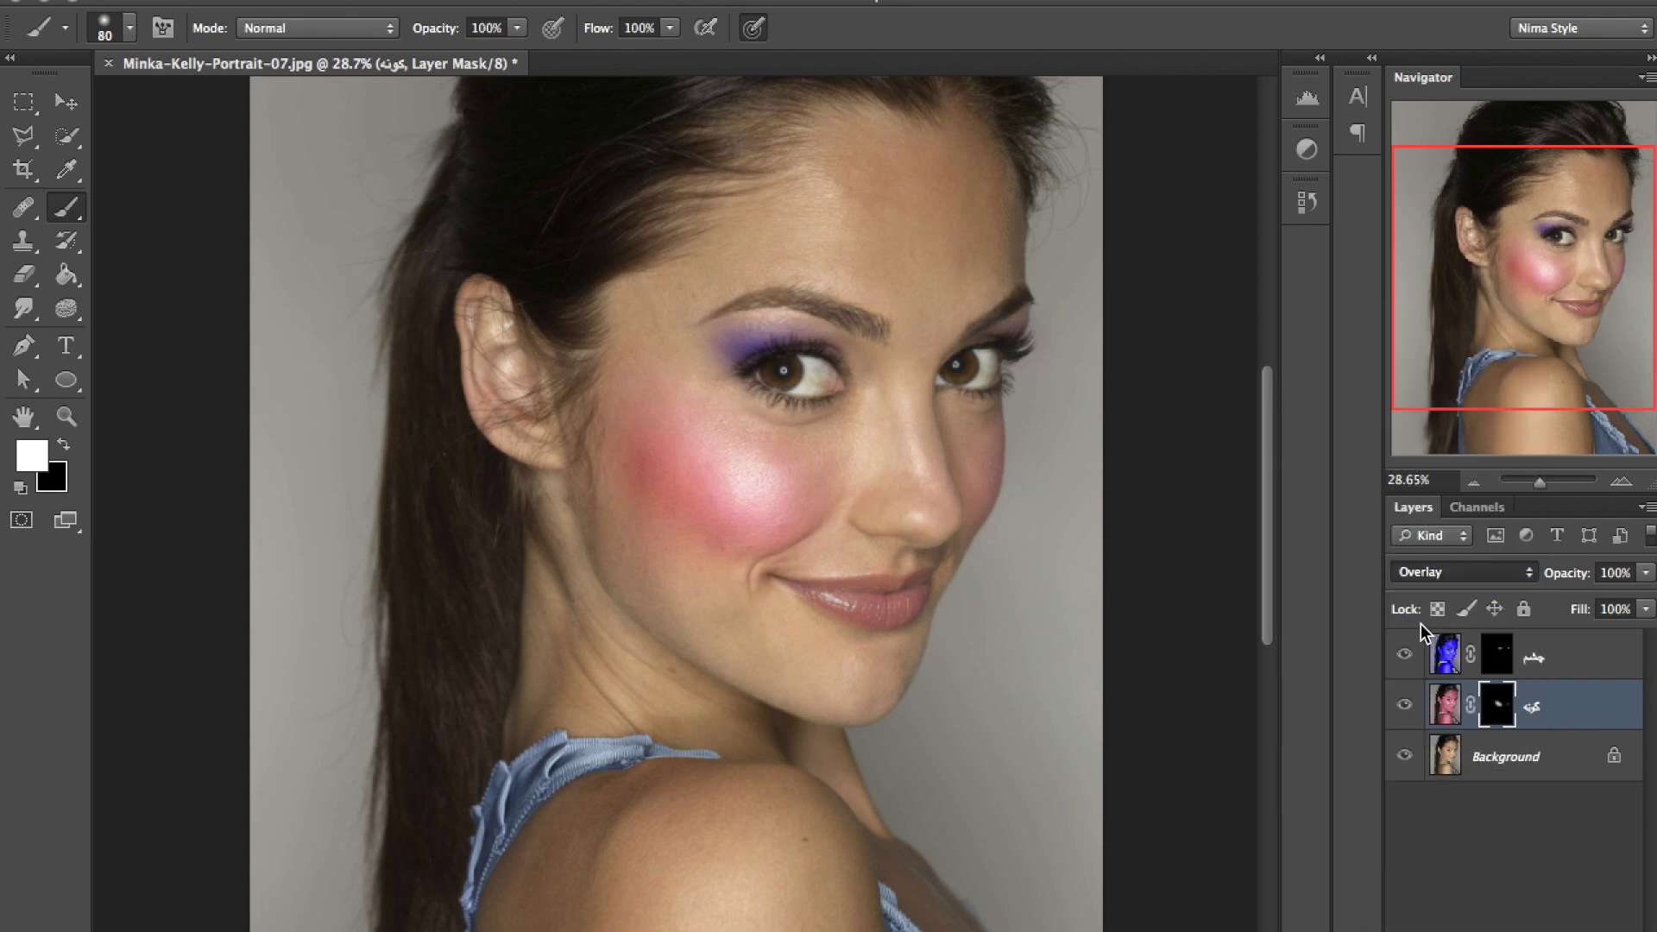
click(1439, 574)
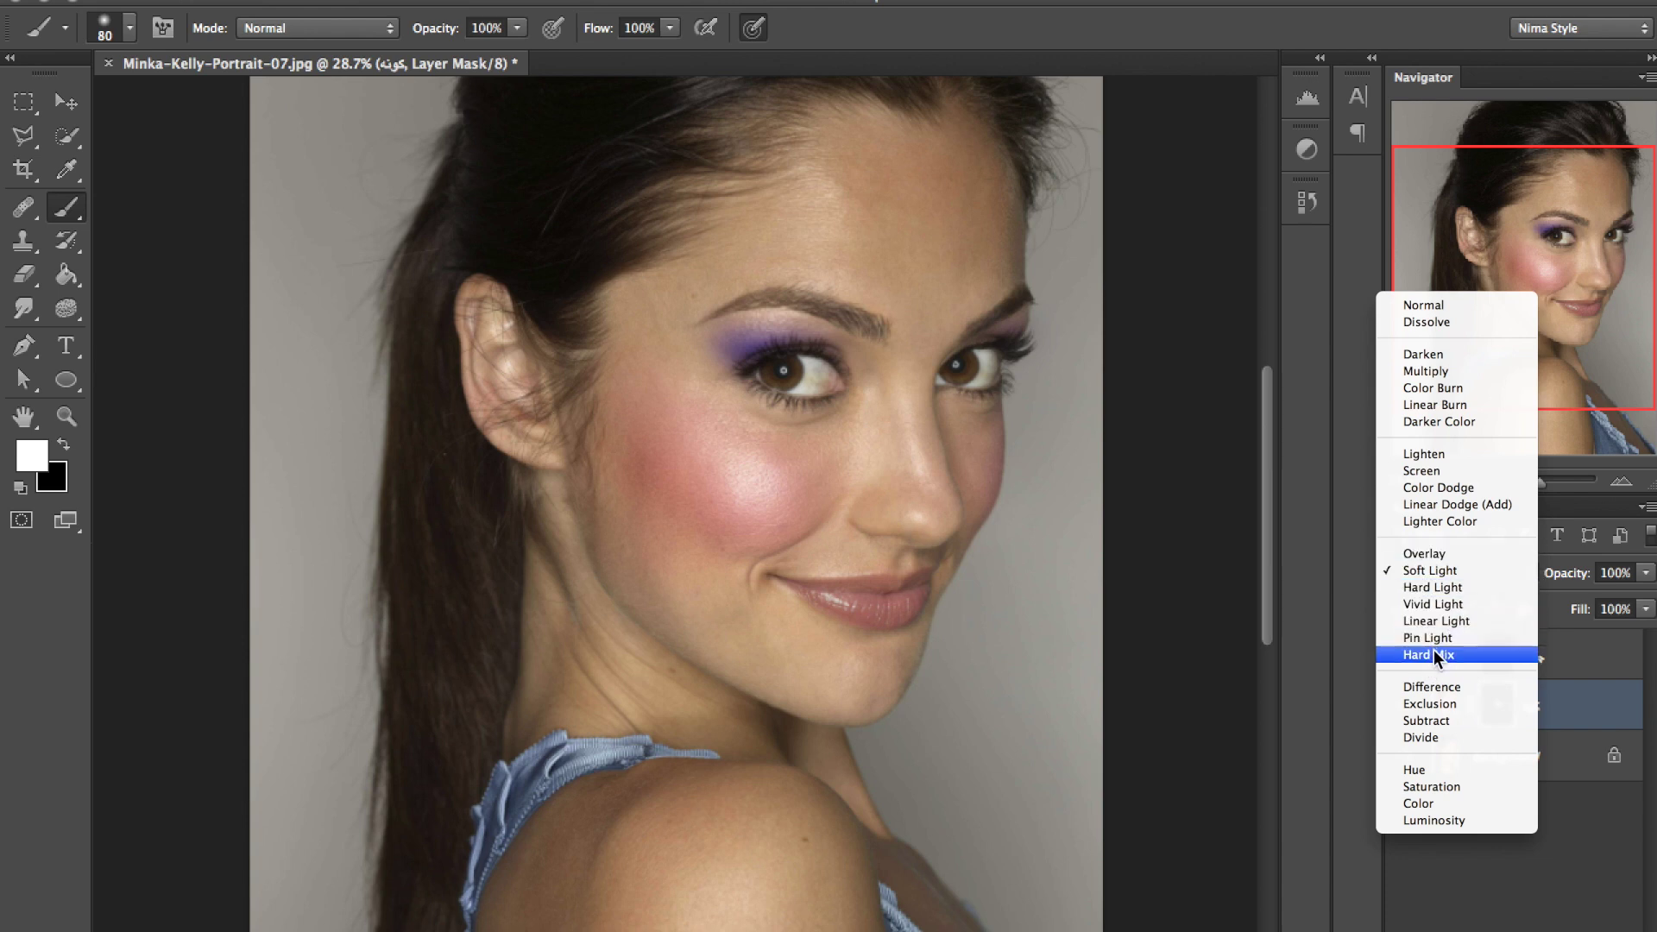
click(1424, 622)
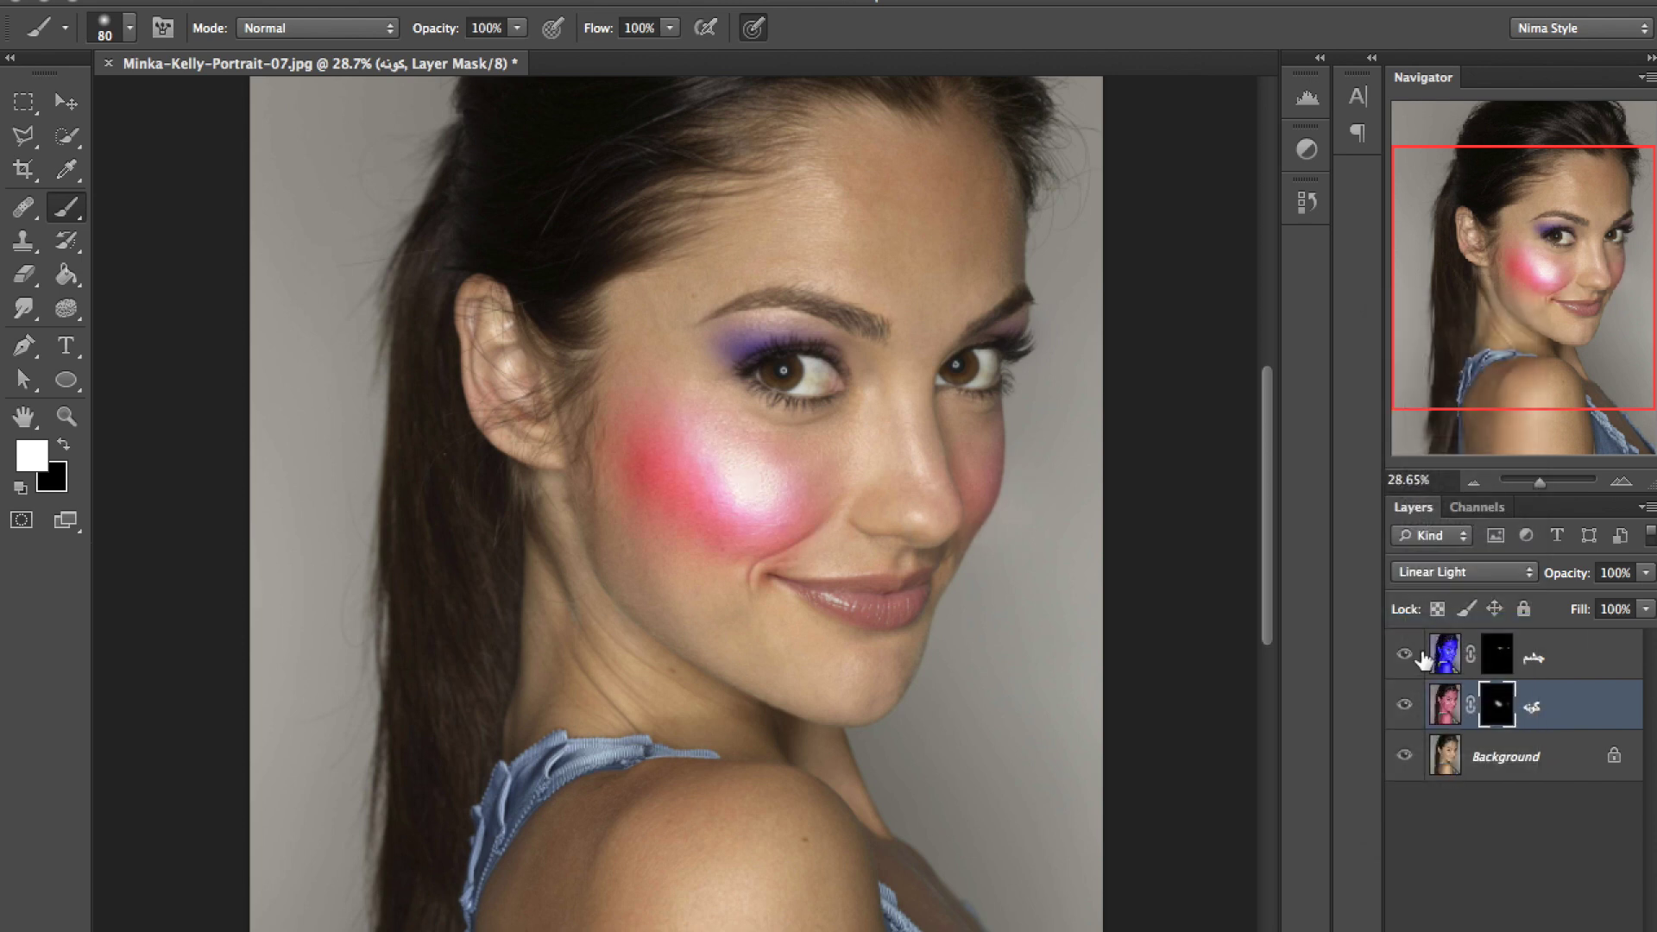
Return the blush layer to Overlay, compare it hidden, and lower its opacity to 43%.
click(1438, 568)
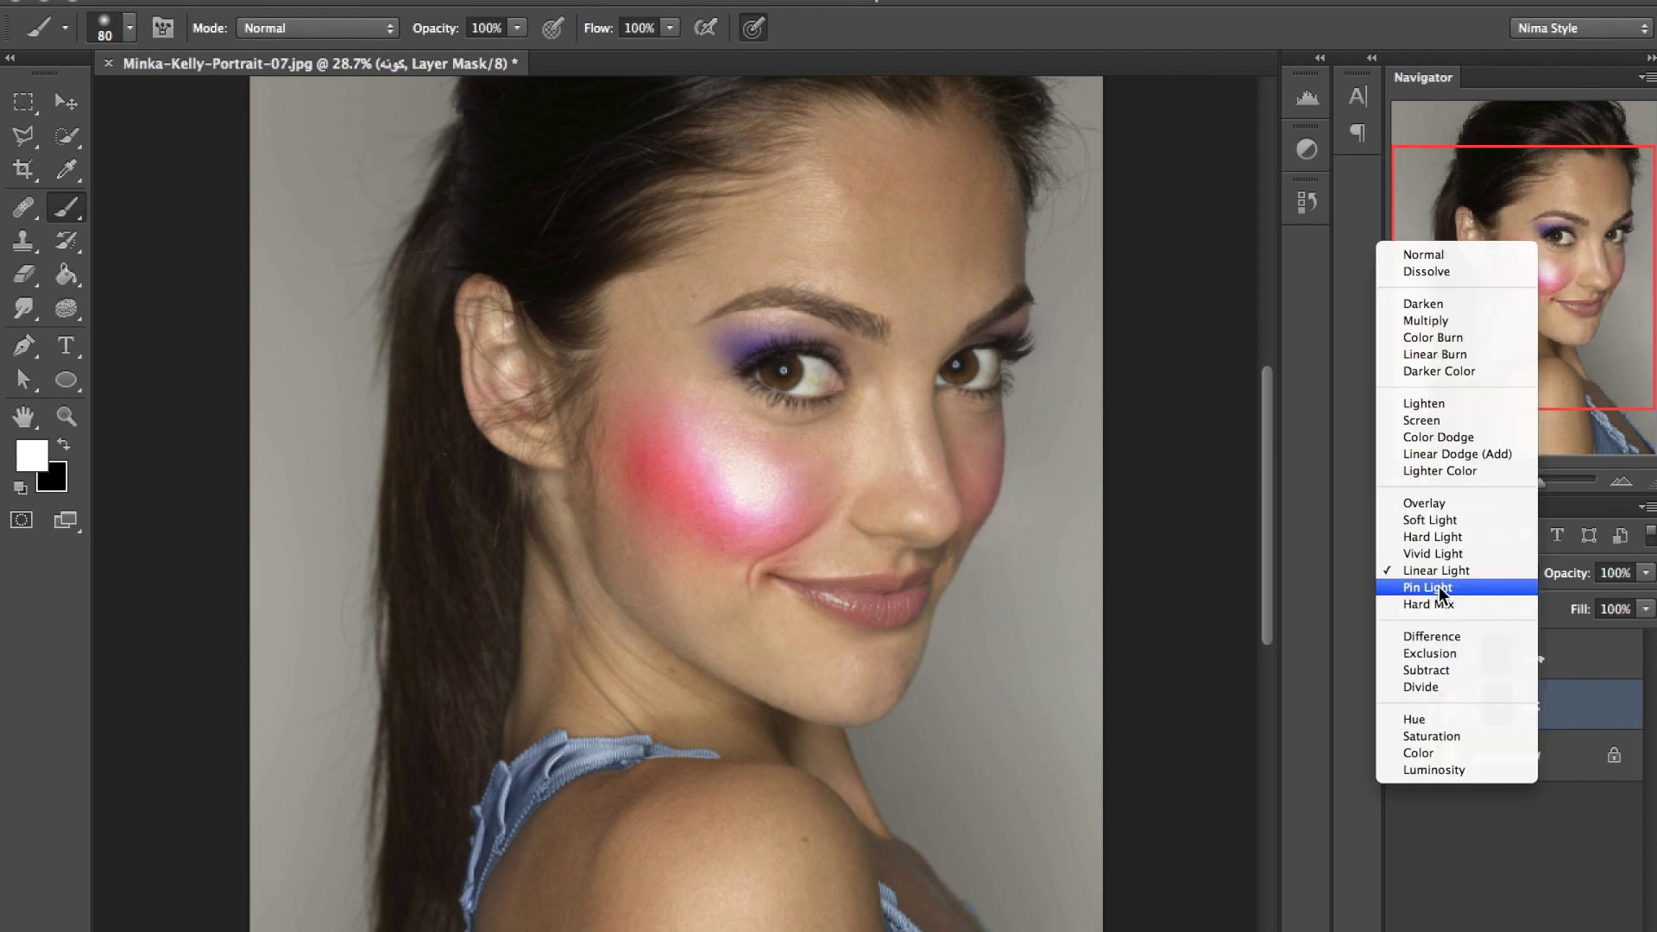
click(1421, 504)
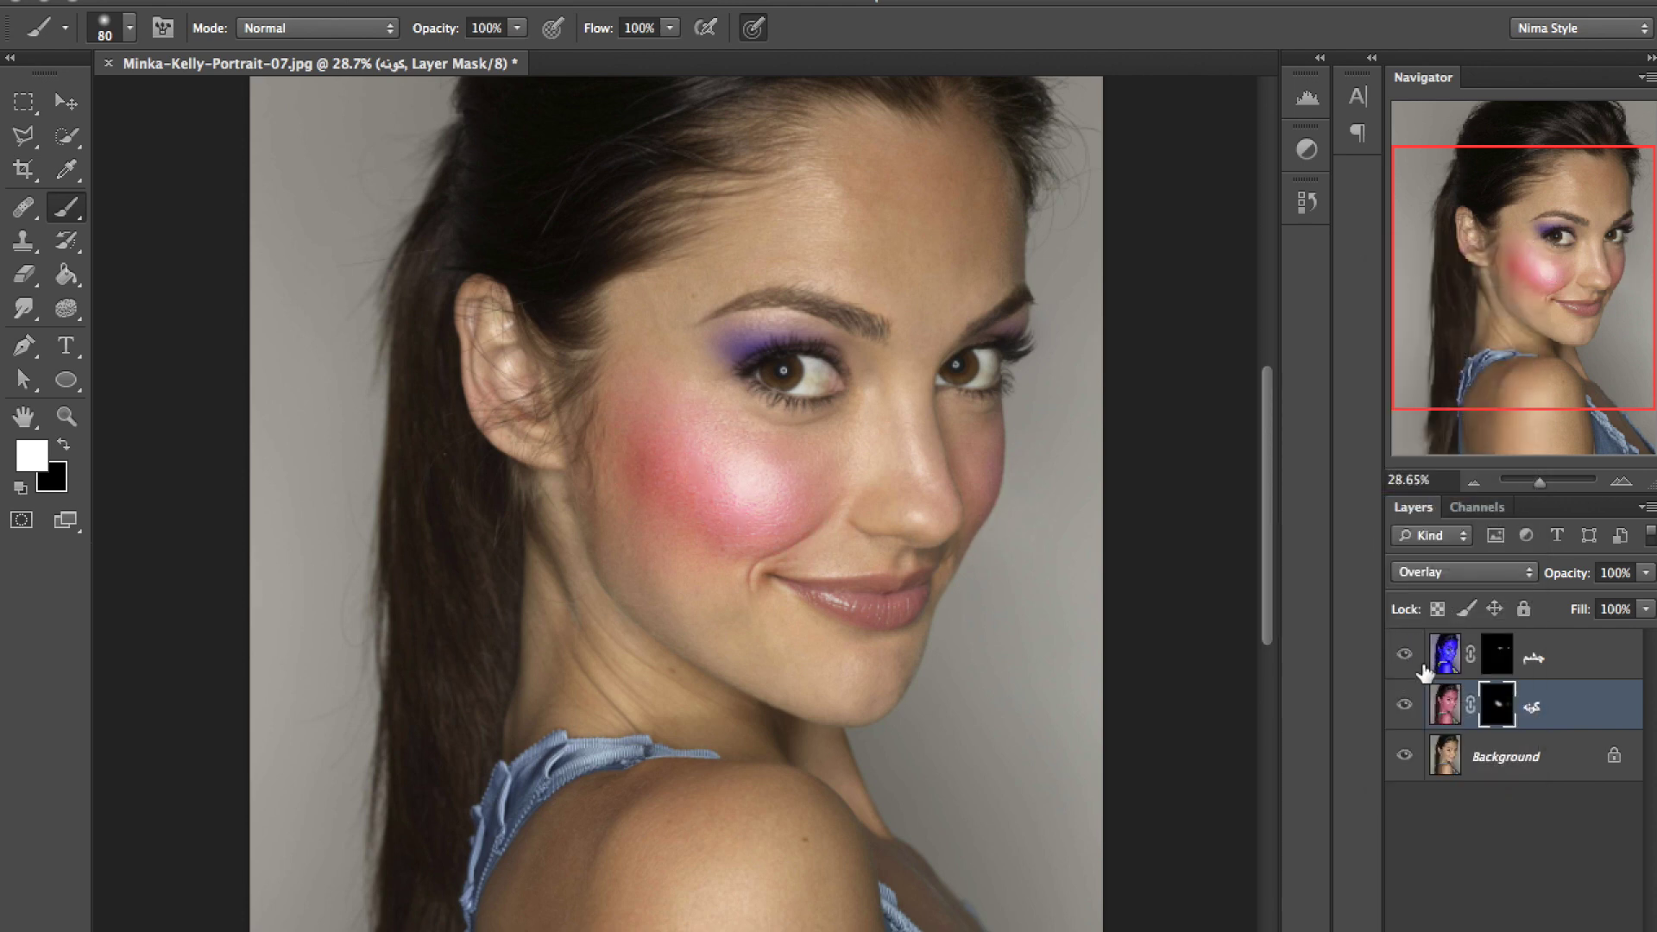
click(1404, 704)
drag(1569, 579, 1510, 580)
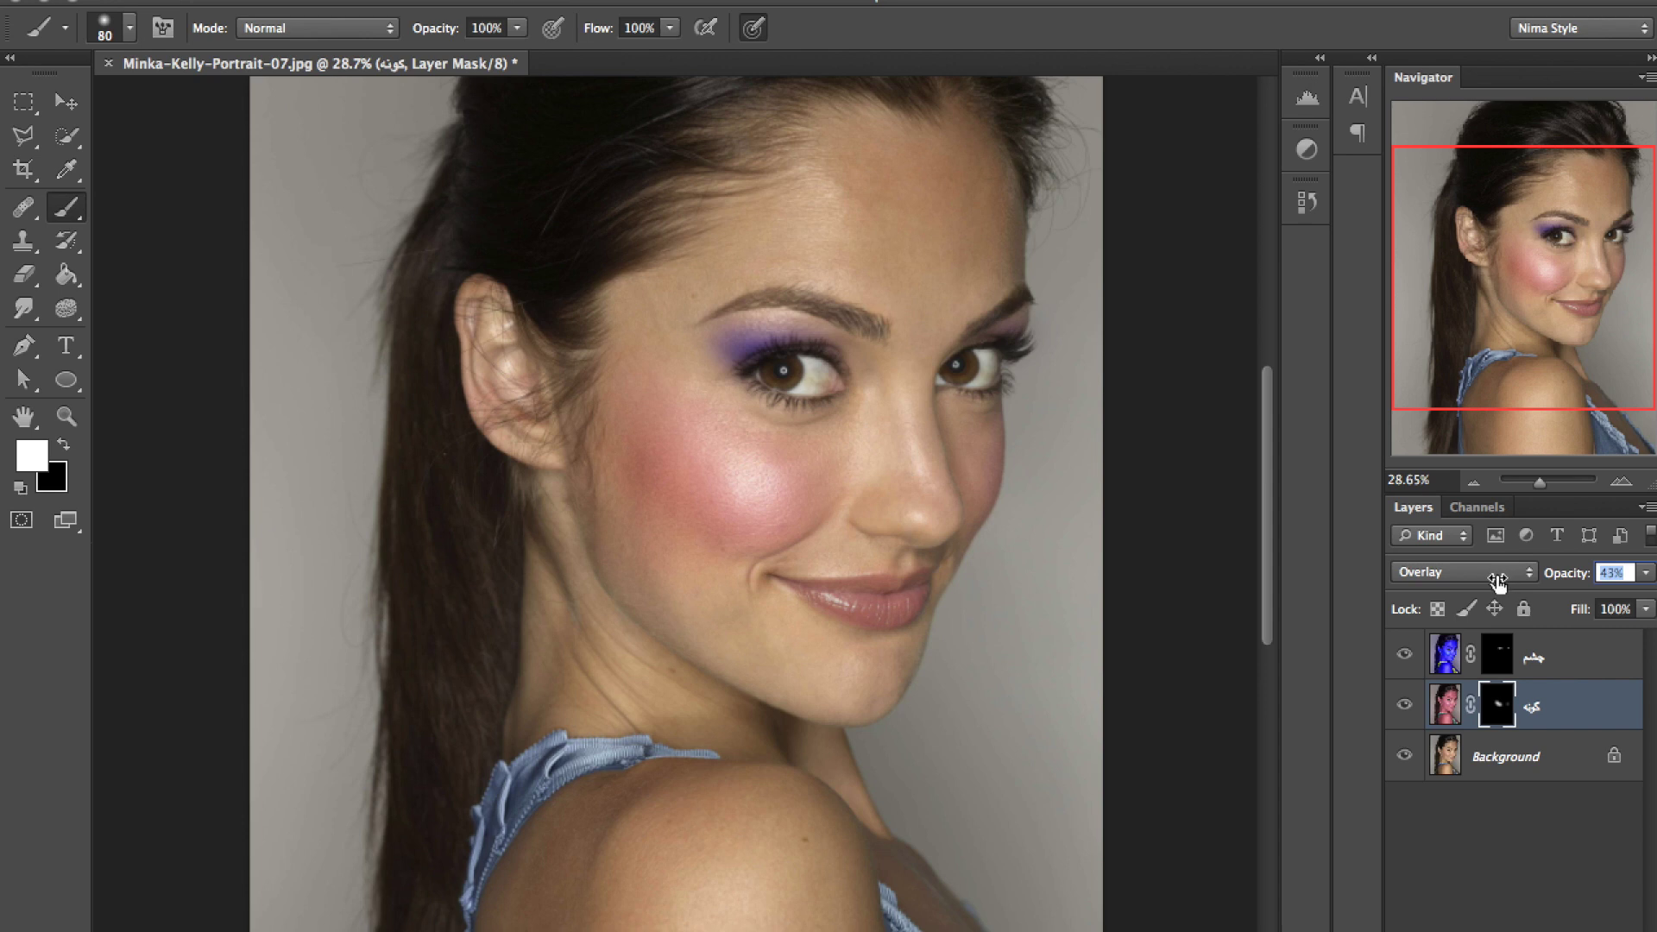
Set the blush layer opacity to 45% and toggle its visibility repeatedly to compare with the bare face.
drag(1499, 582, 1552, 583)
drag(1553, 583, 1561, 587)
click(1404, 712)
click(1404, 723)
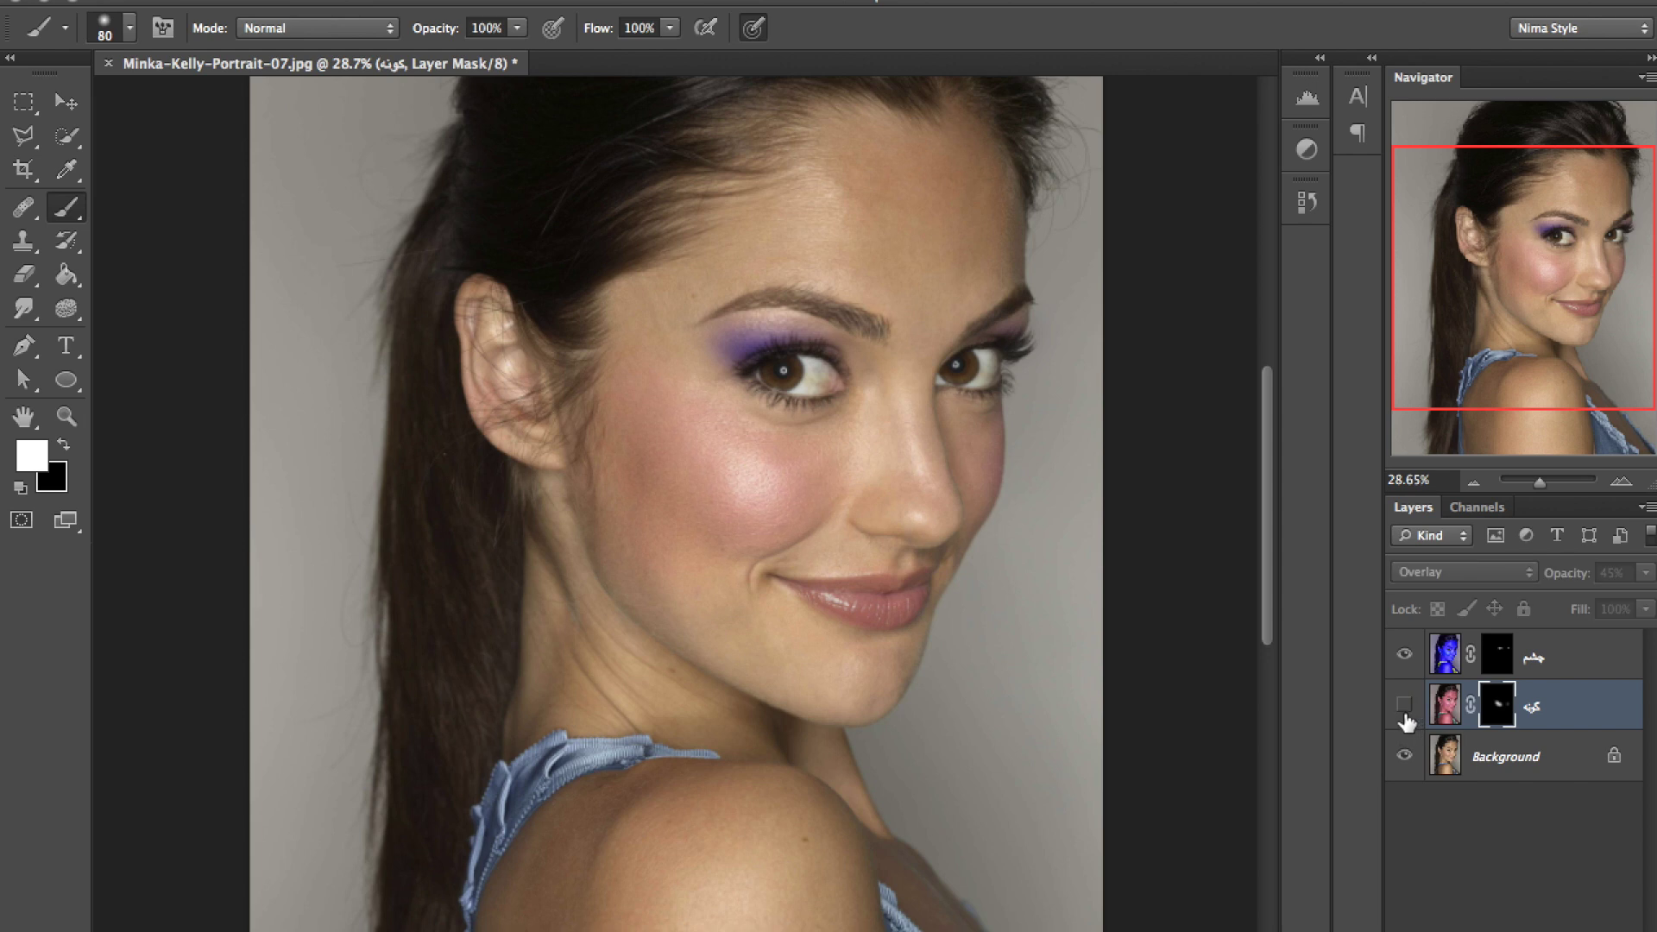
click(1404, 710)
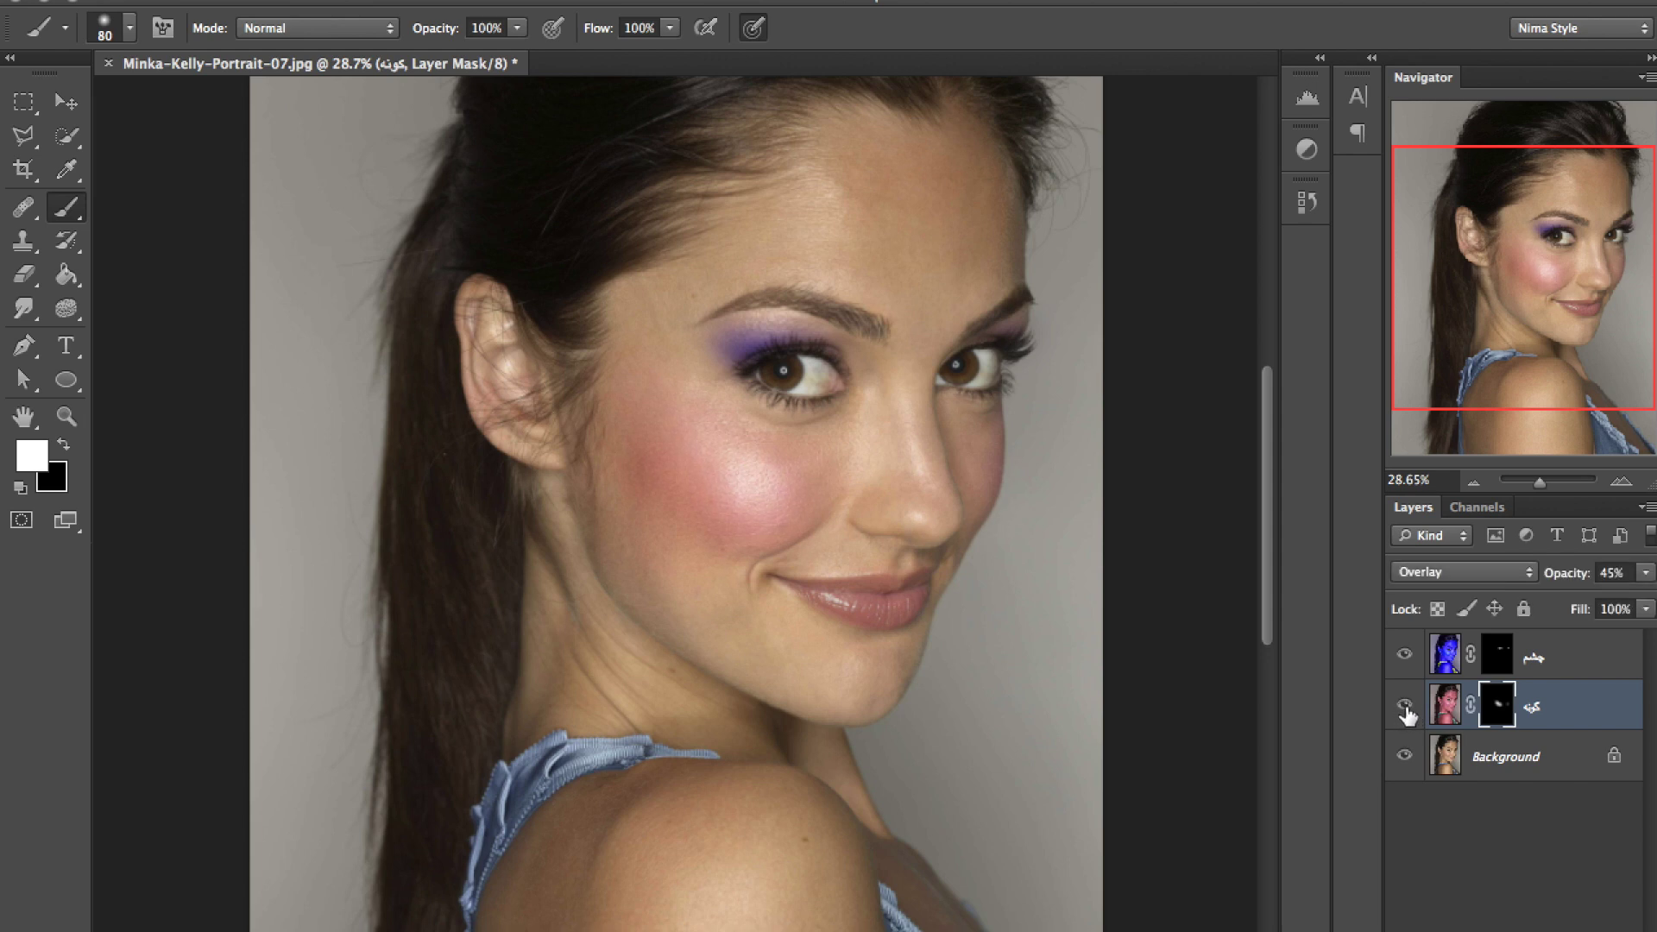
click(1404, 711)
click(1405, 710)
click(1404, 709)
click(1404, 709)
click(1404, 709)
click(1404, 709)
click(1403, 709)
Duplicate the Background layer and rename the copy 'لب'.
drag(1446, 763, 1467, 915)
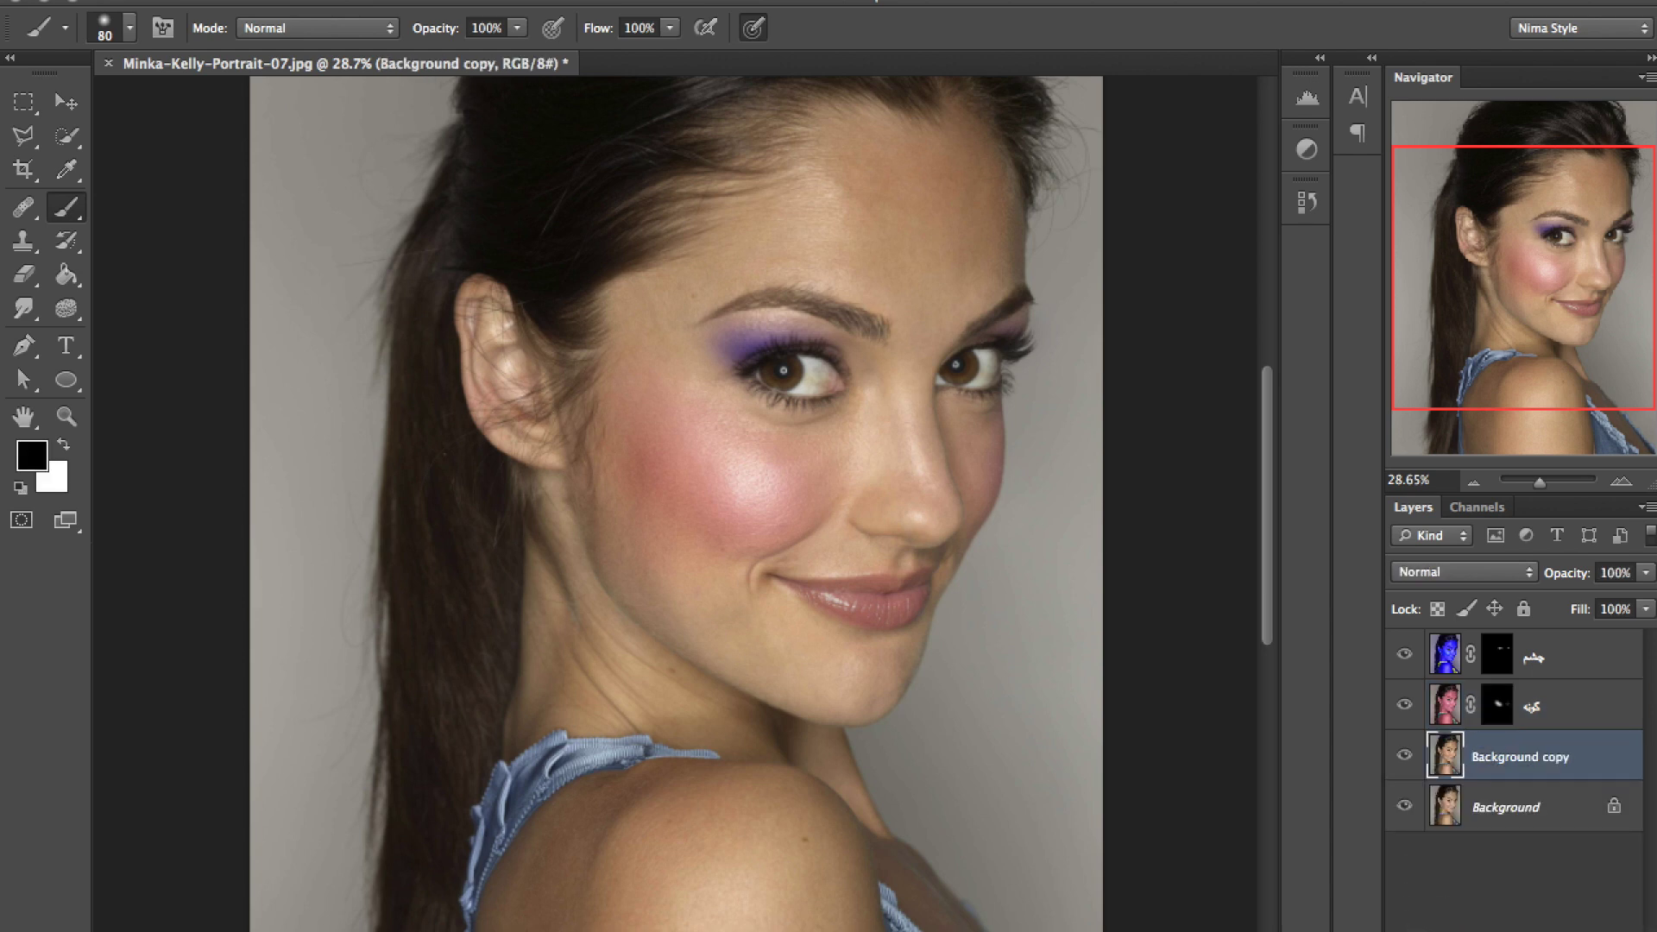
double_click(1509, 756)
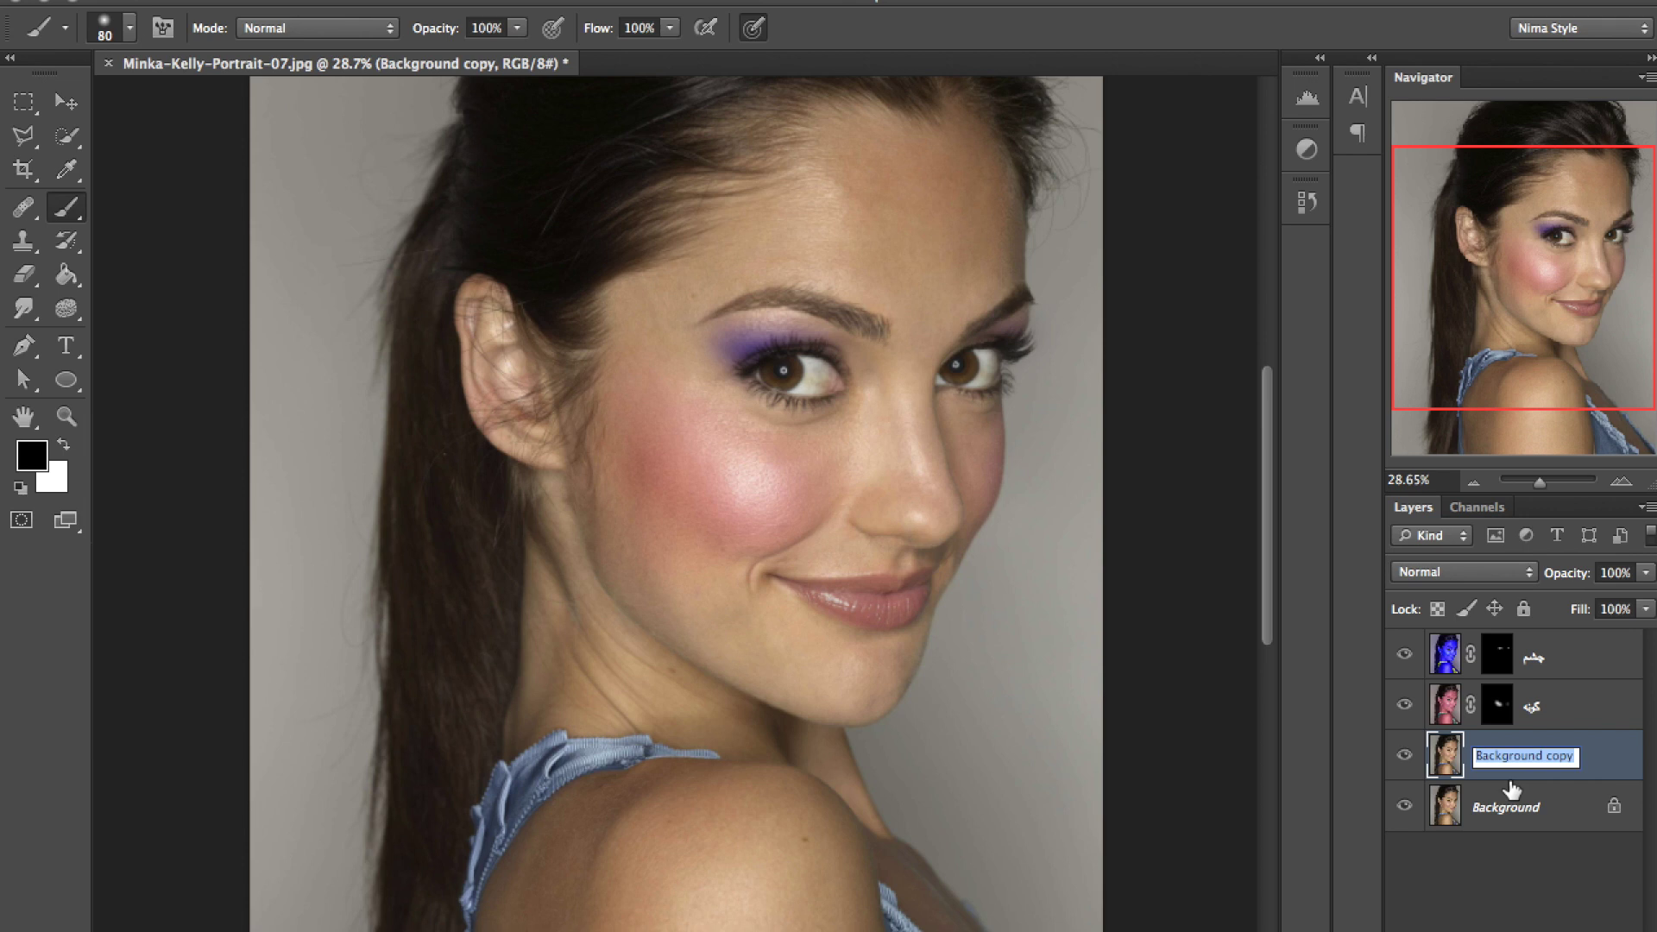
key(BackSpace)
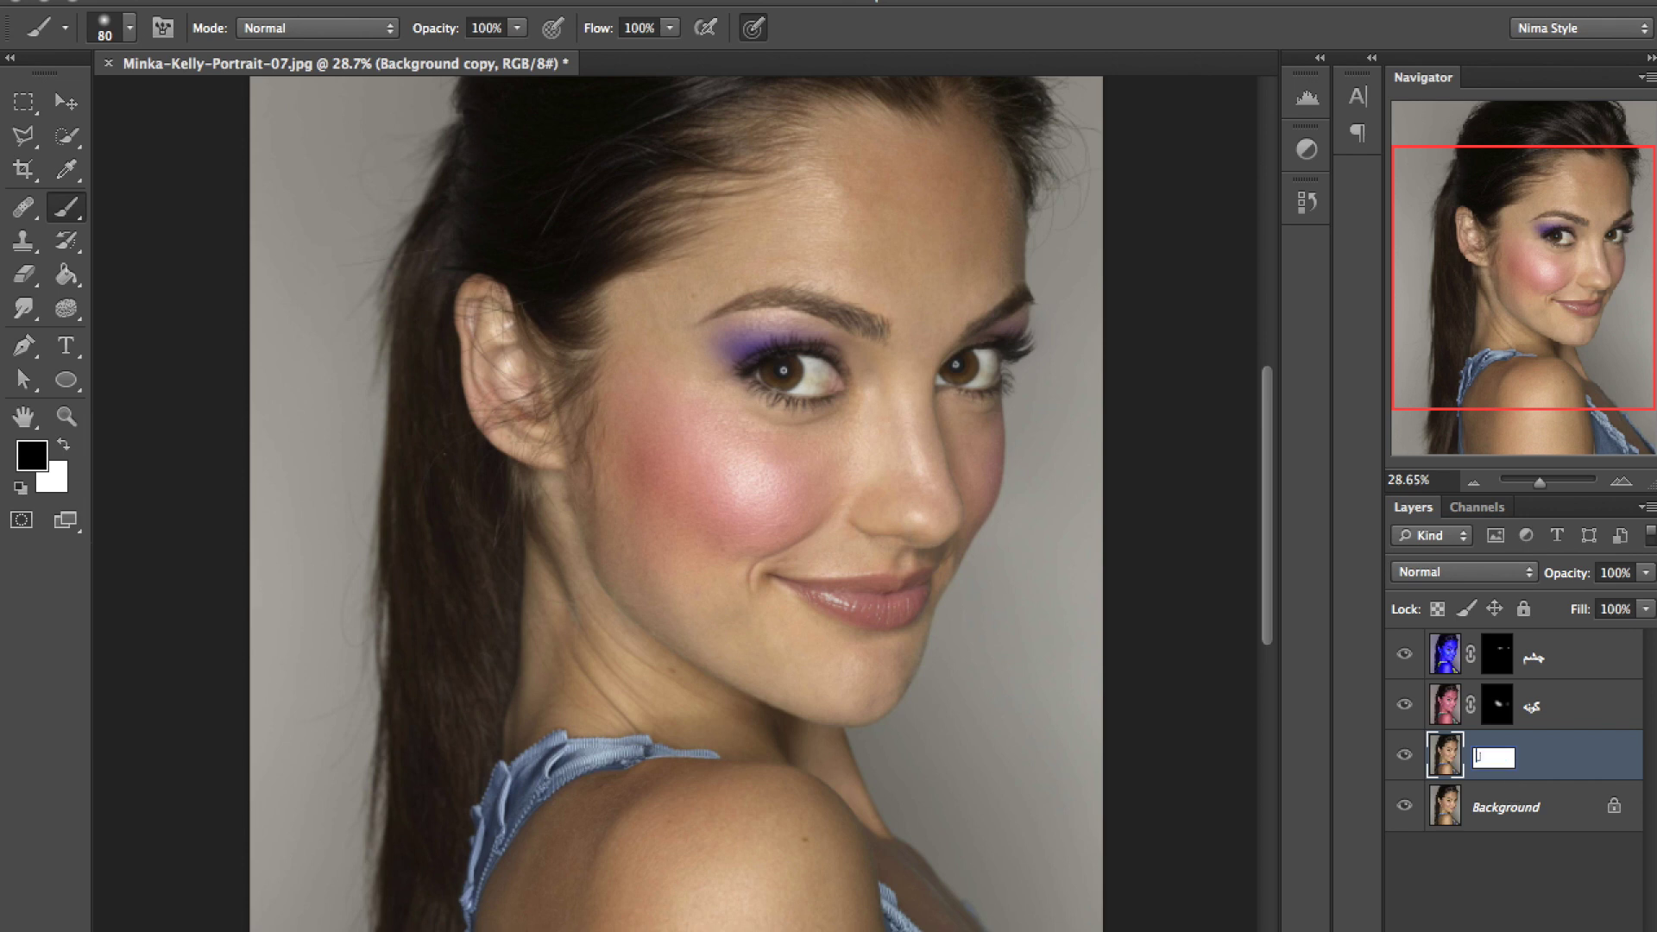
key(Return)
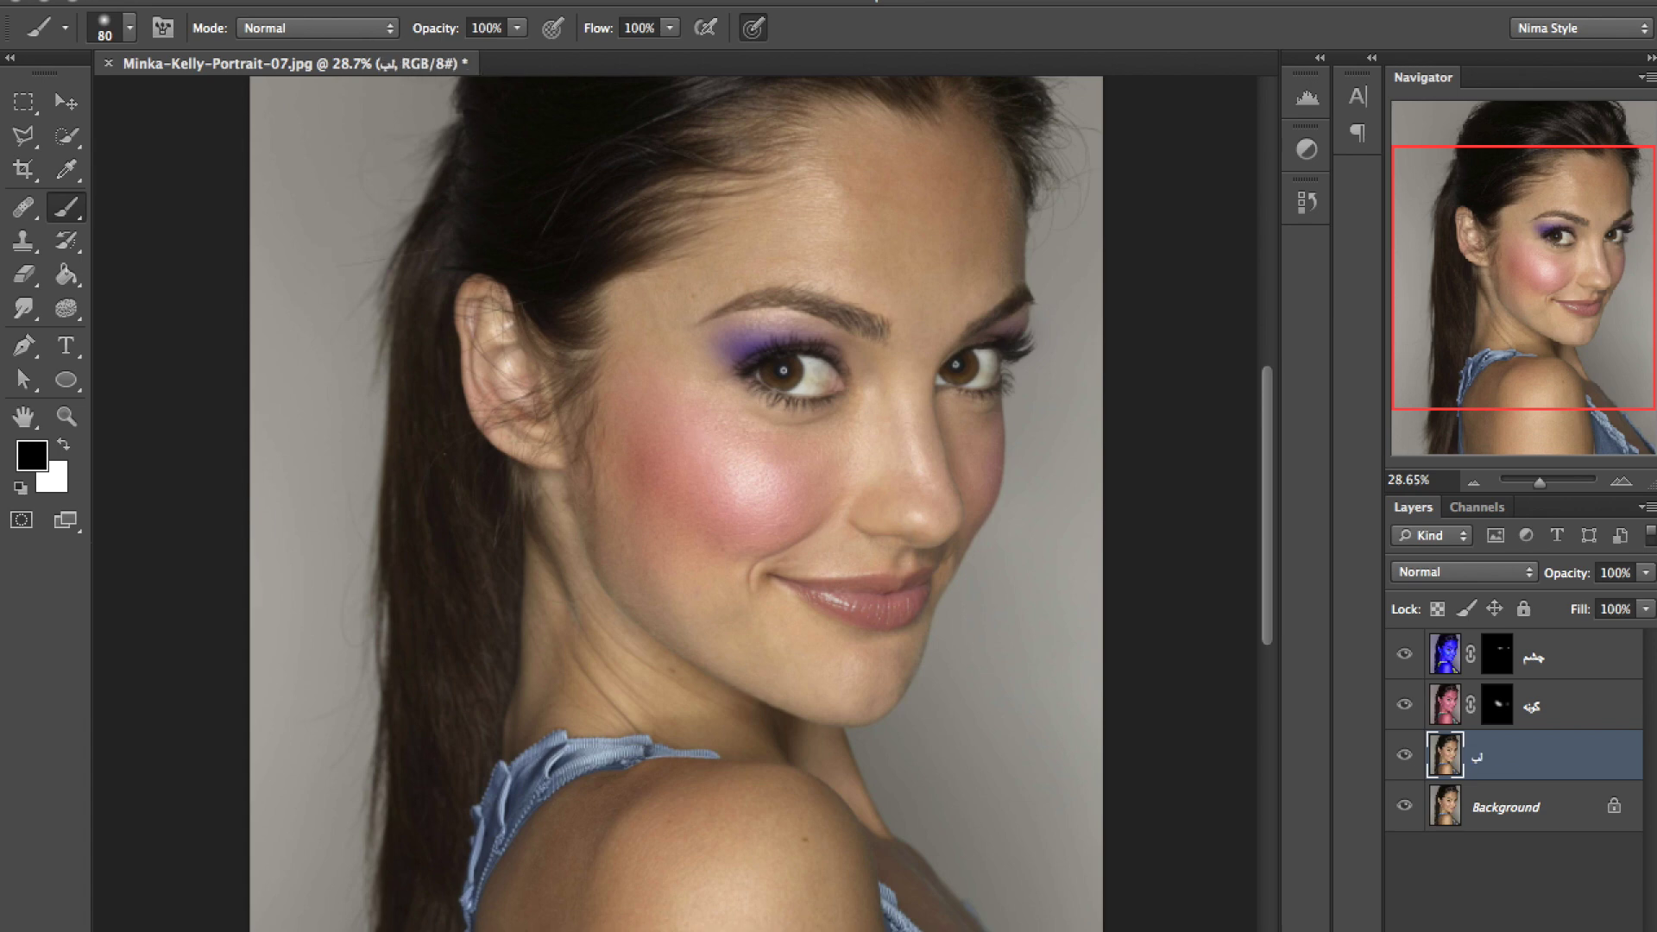
Colorize the لب layer red (Hue 360, Saturation 89) and hide it behind a black mask.
click(321, 1)
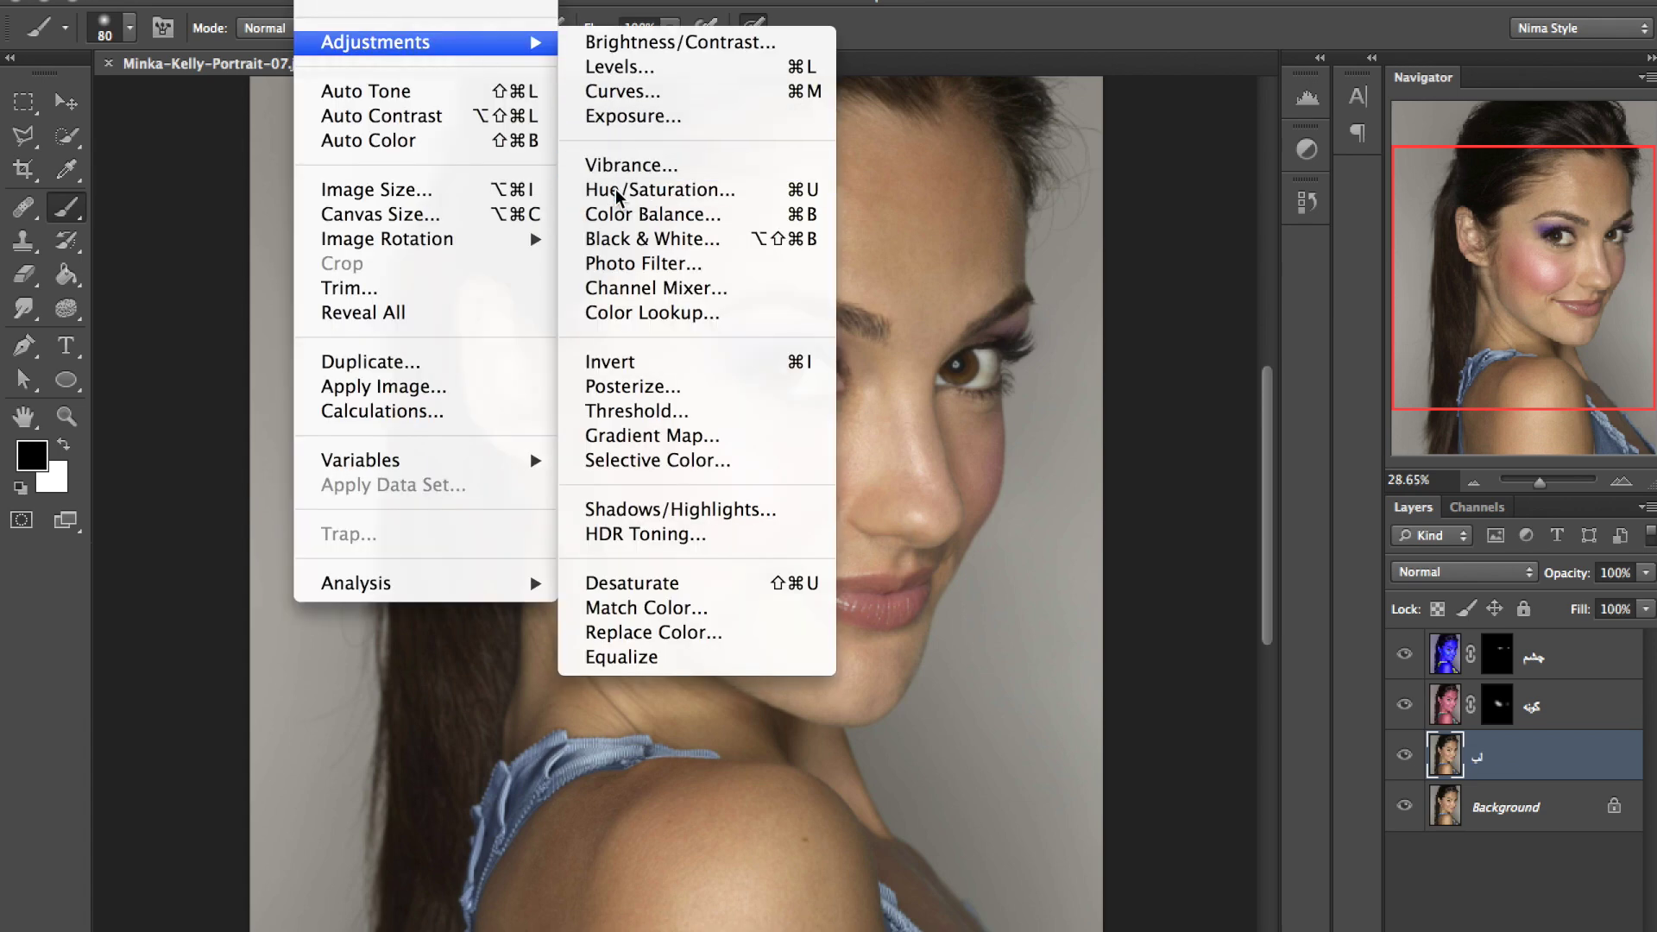
click(618, 197)
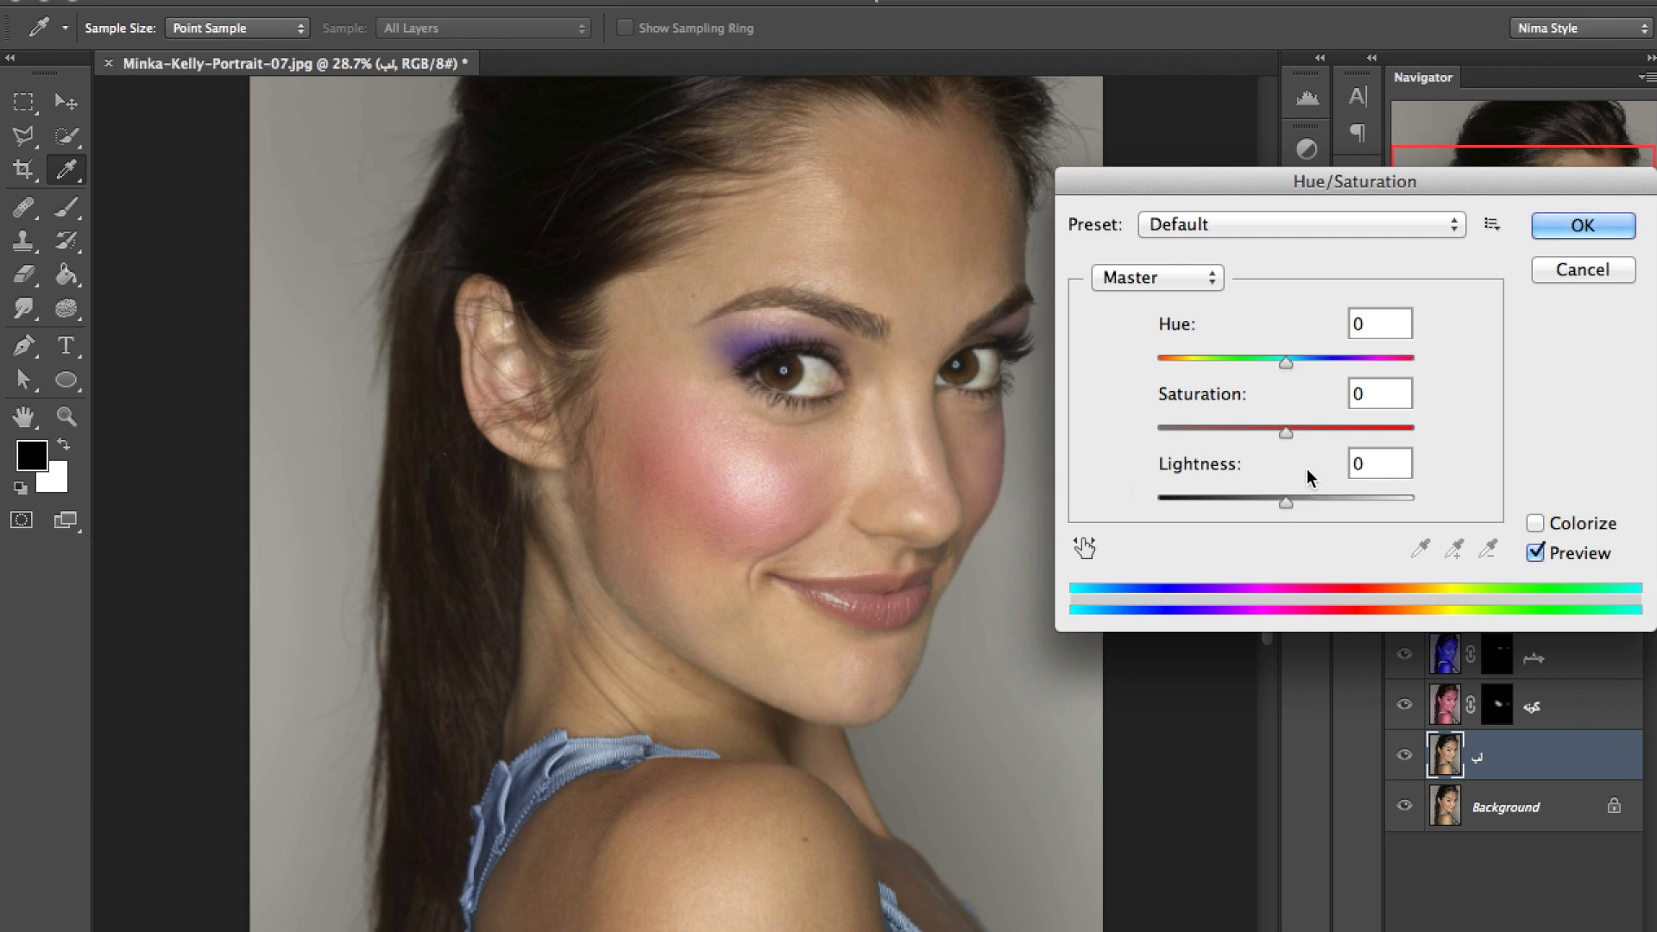
drag(1286, 361, 1196, 360)
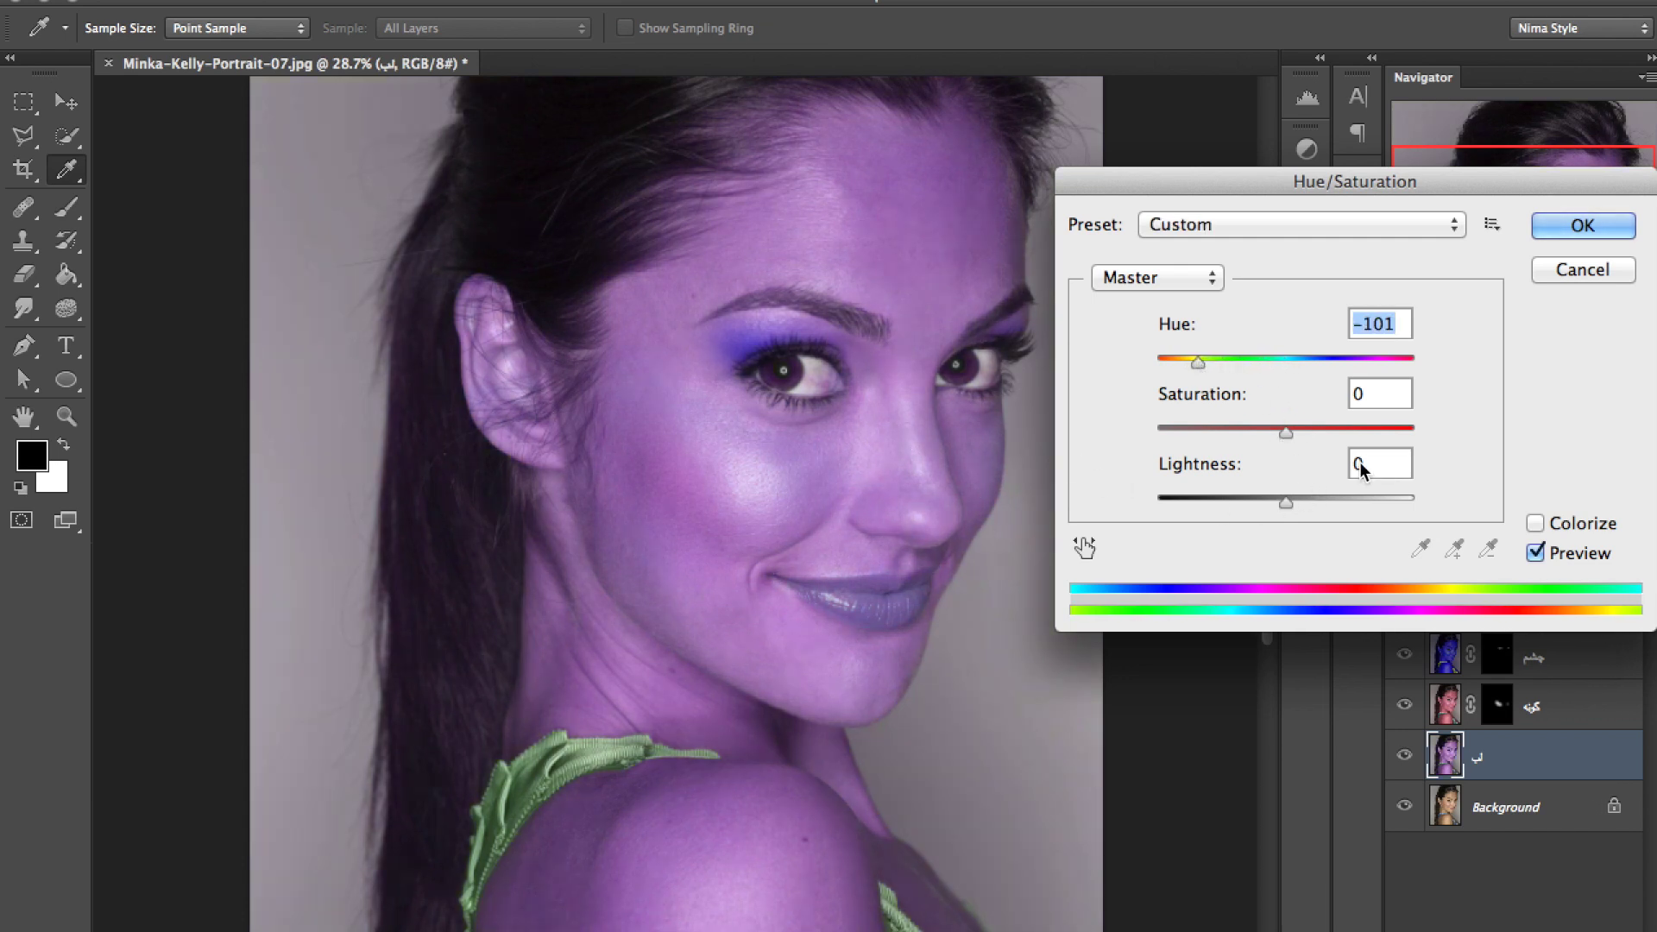
click(1535, 522)
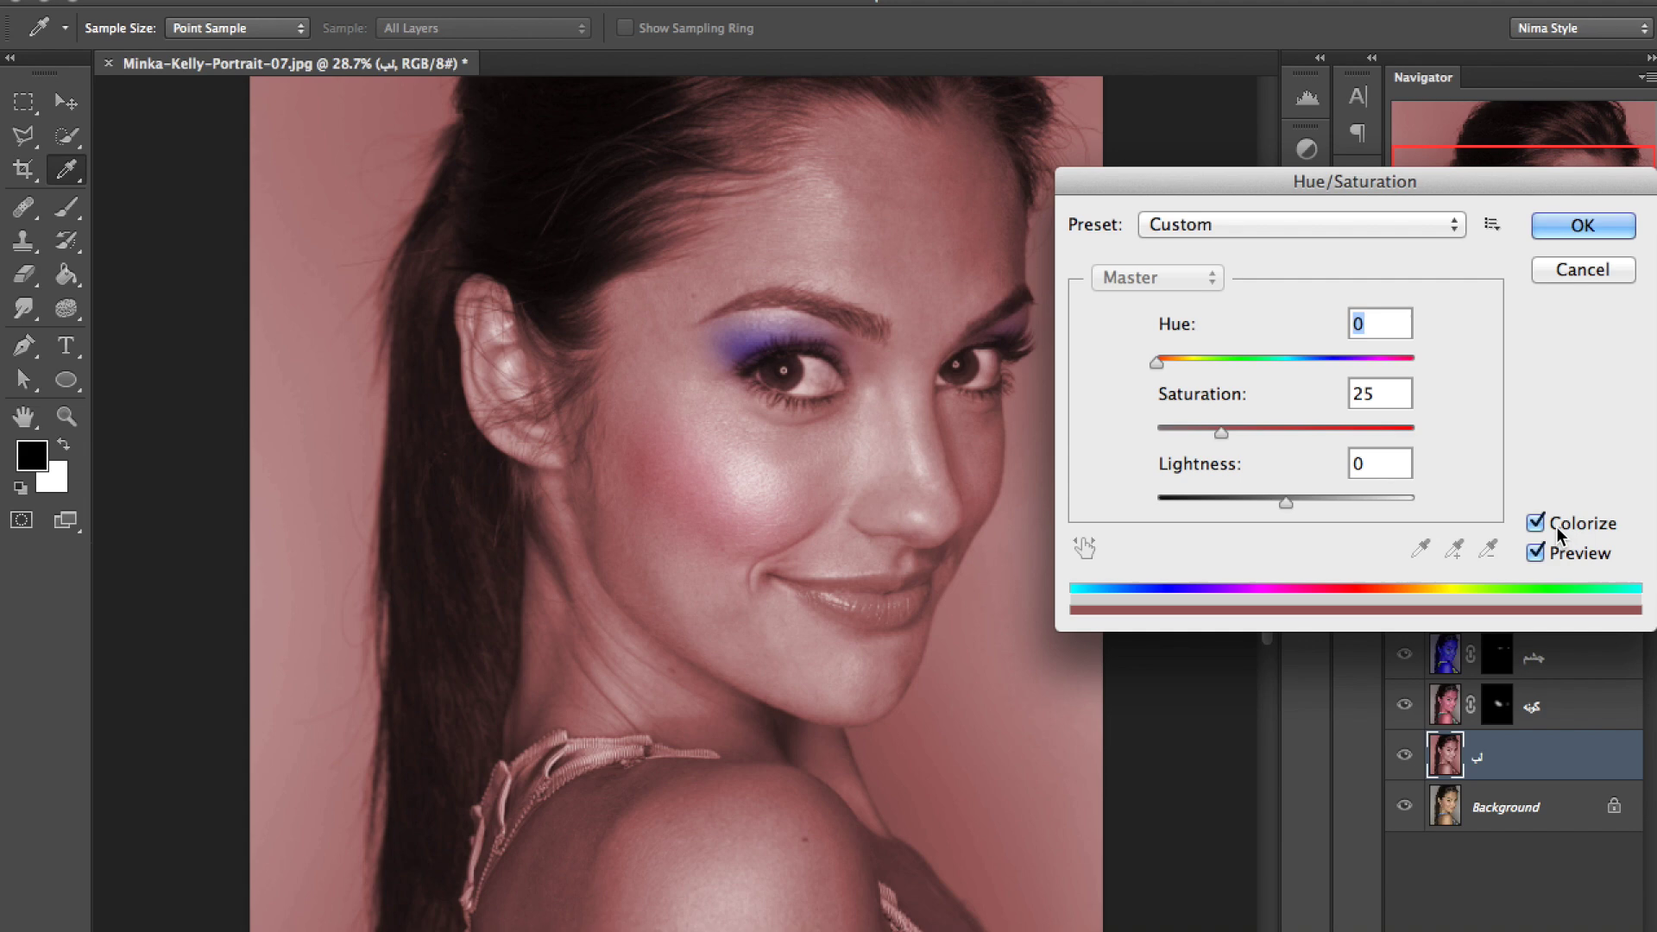
mouse_move(1178, 356)
mouse_down()
mouse_move(1390, 362)
mouse_move(1170, 360)
mouse_up()
drag(1220, 432, 1384, 431)
mouse_move(1167, 360)
mouse_down()
mouse_move(1410, 376)
mouse_move(1396, 428)
mouse_up()
click(1582, 225)
key(b)
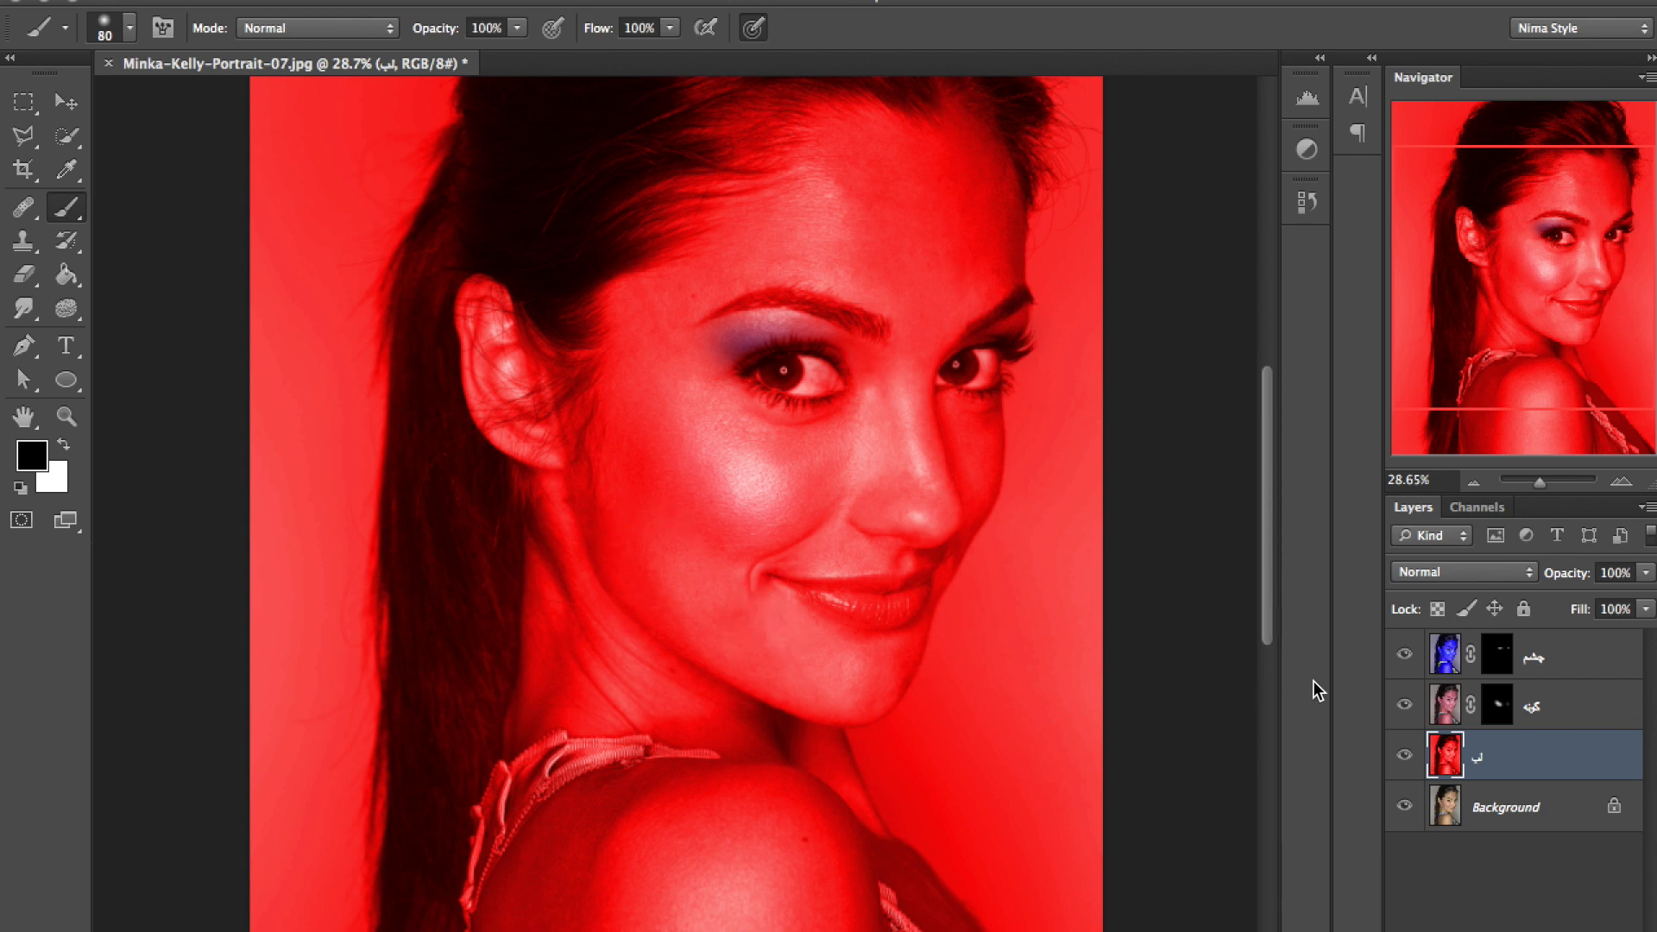
key(x)
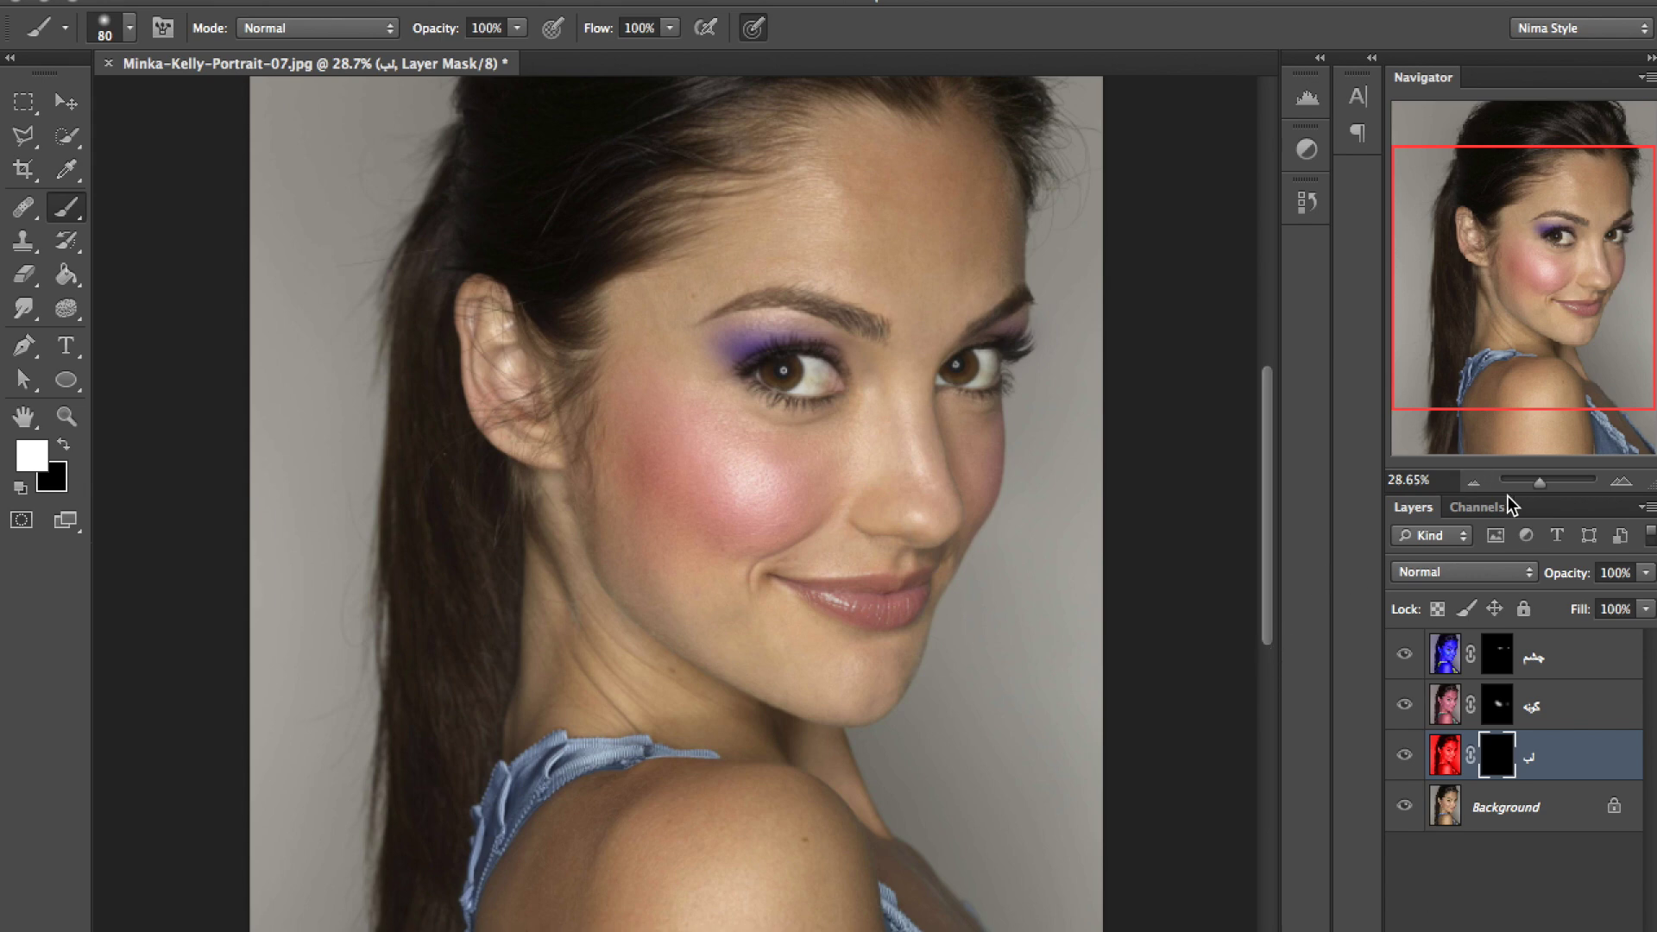
At 100% zoom, paint the mask white over the lower lip and left lip corner.
drag(1540, 483, 1547, 485)
mouse_move(1528, 315)
mouse_down()
mouse_move(1547, 292)
mouse_move(1568, 318)
mouse_up()
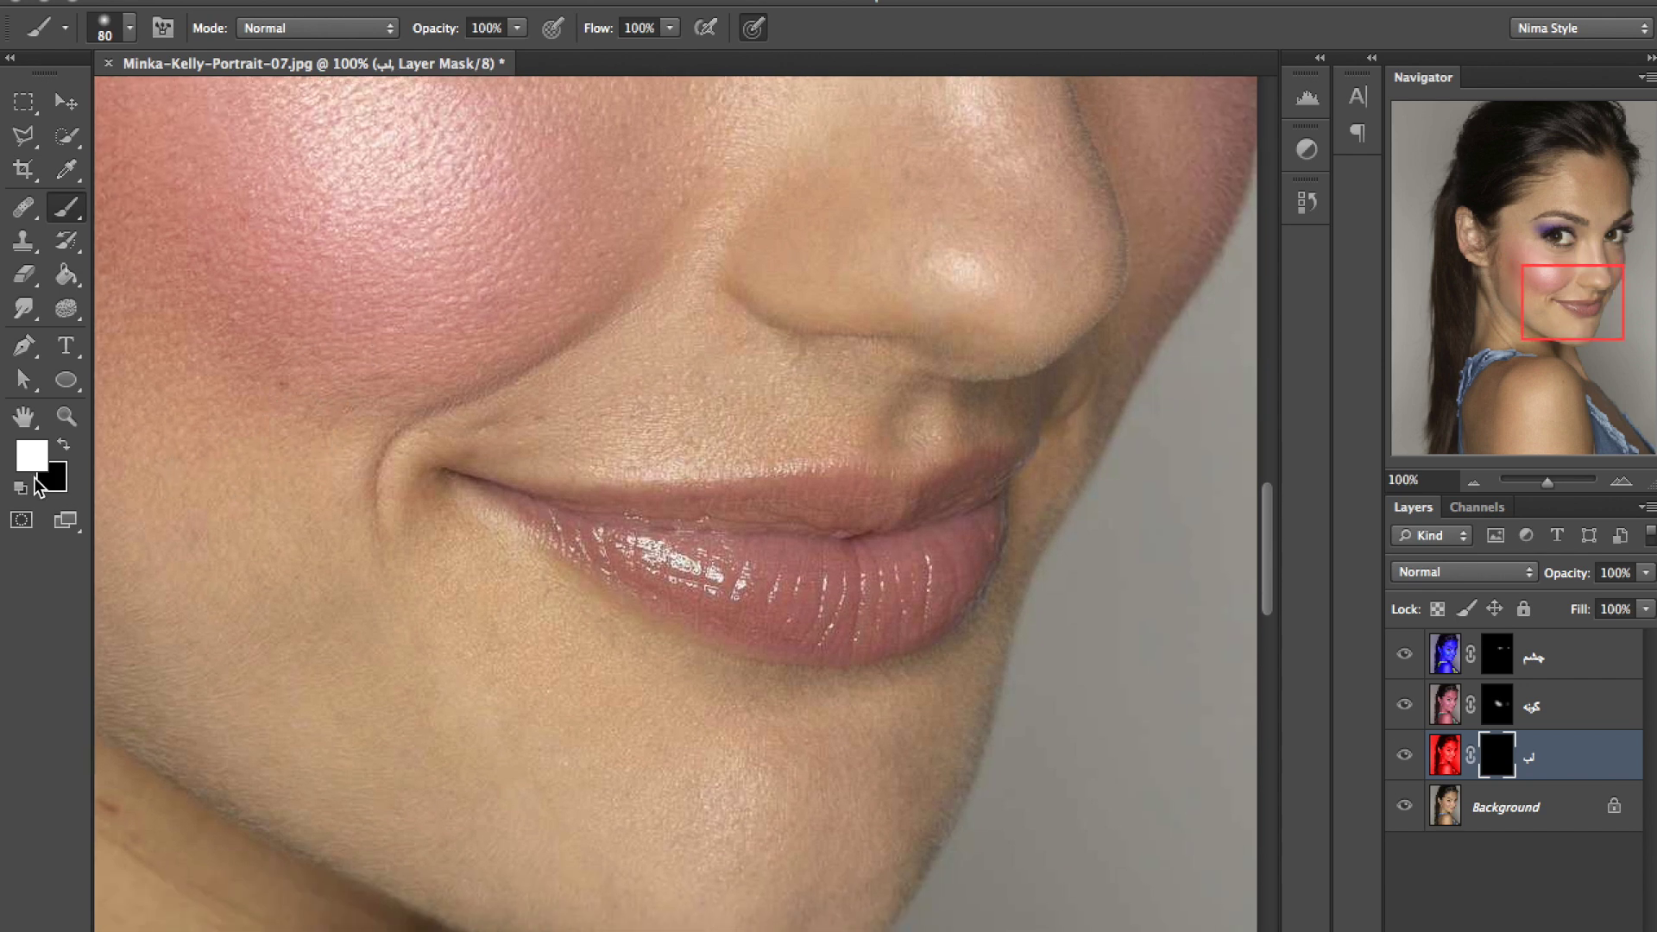
mouse_move(754, 535)
mouse_down()
mouse_move(971, 527)
mouse_move(983, 475)
mouse_move(876, 516)
mouse_move(792, 511)
mouse_move(749, 540)
mouse_move(608, 545)
mouse_up()
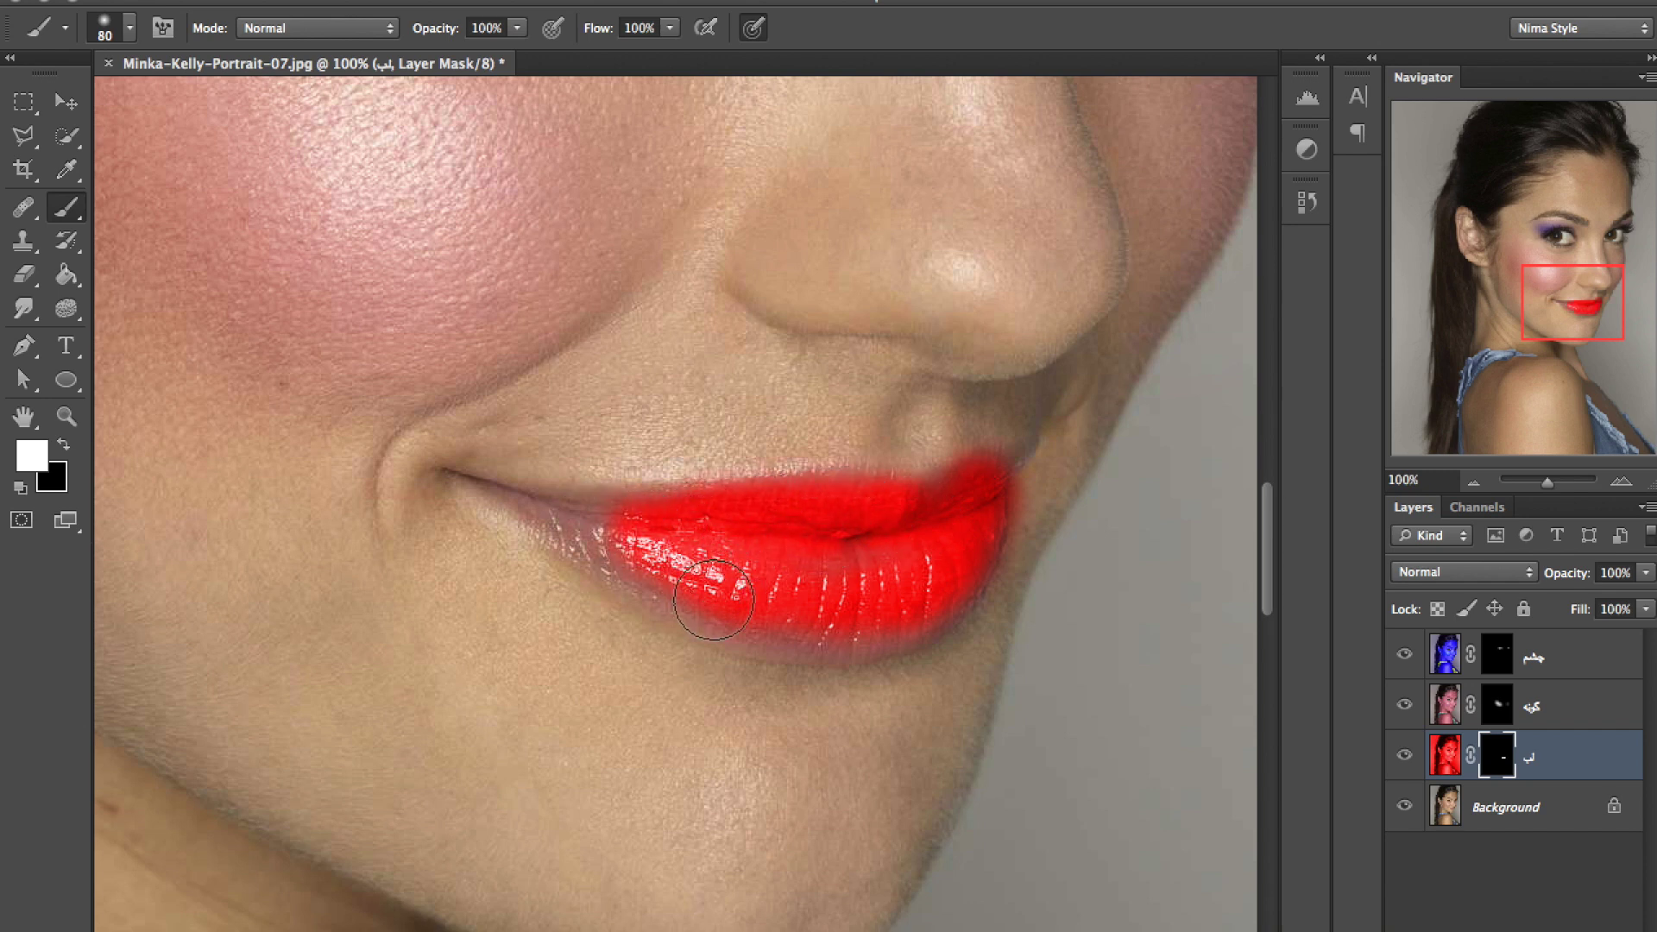
key(bracketleft)
drag(628, 547, 548, 514)
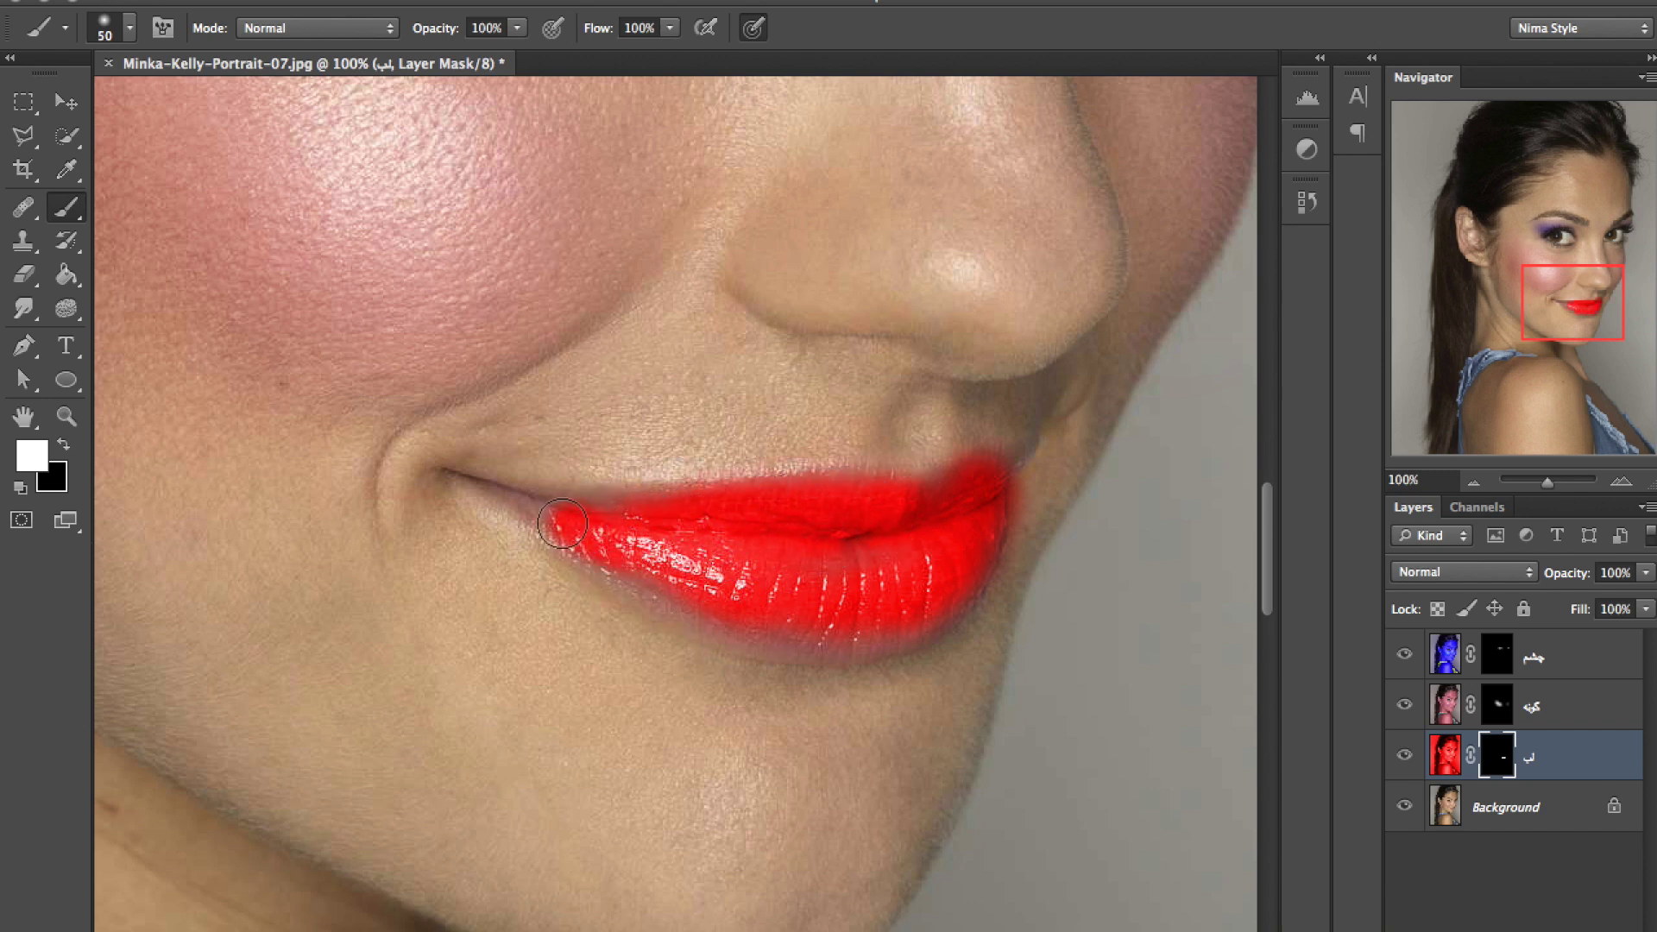
key(bracketleft)
key(bracketleft)
key(bracketleft)
mouse_move(540, 500)
mouse_down()
mouse_move(462, 474)
mouse_move(574, 496)
mouse_move(678, 574)
mouse_up()
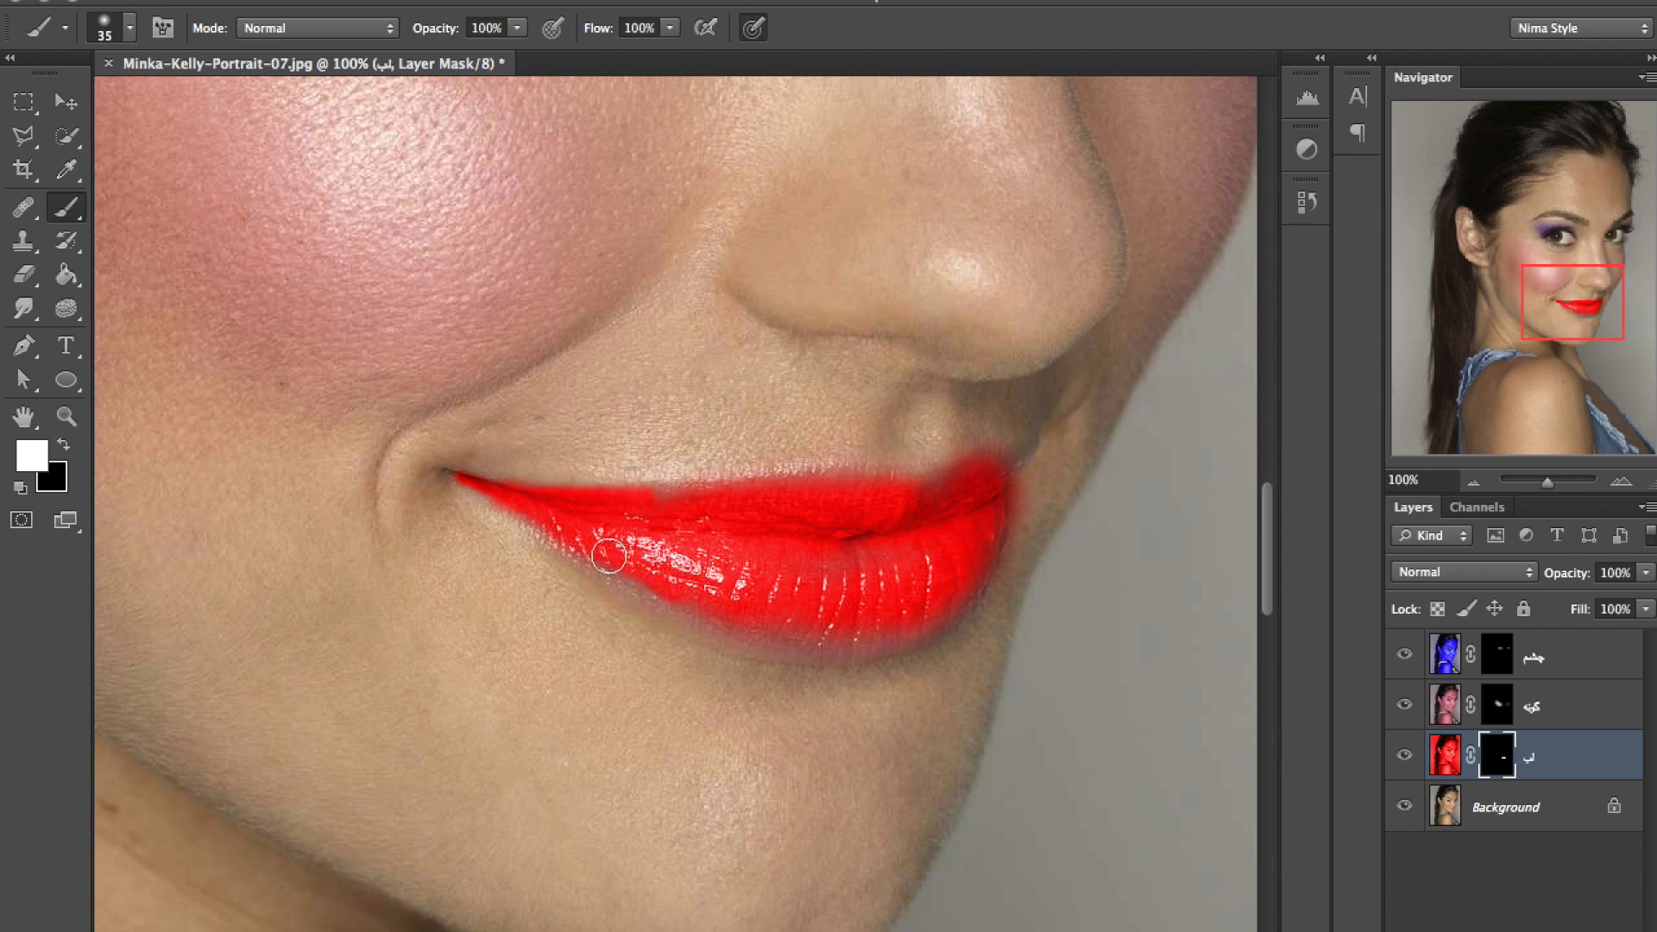
Reveal red along the lower lip edge, upper lip and right corner, then switch to black for edges.
drag(733, 625, 908, 635)
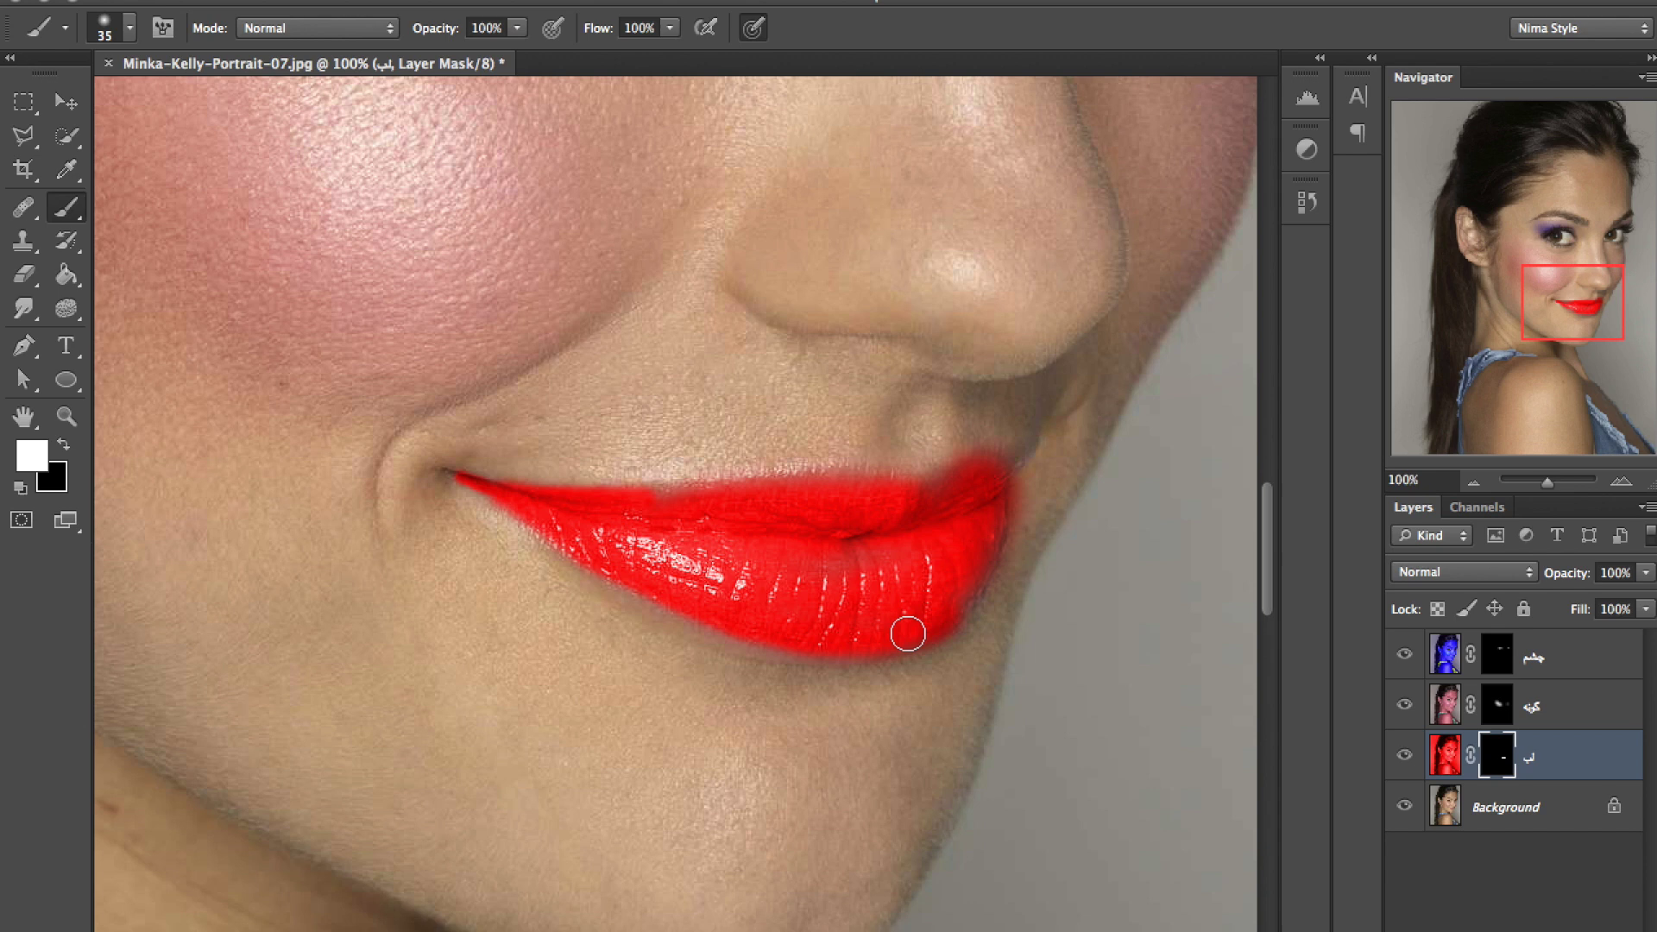
mouse_move(932, 521)
mouse_down()
mouse_move(954, 481)
mouse_move(621, 499)
mouse_up()
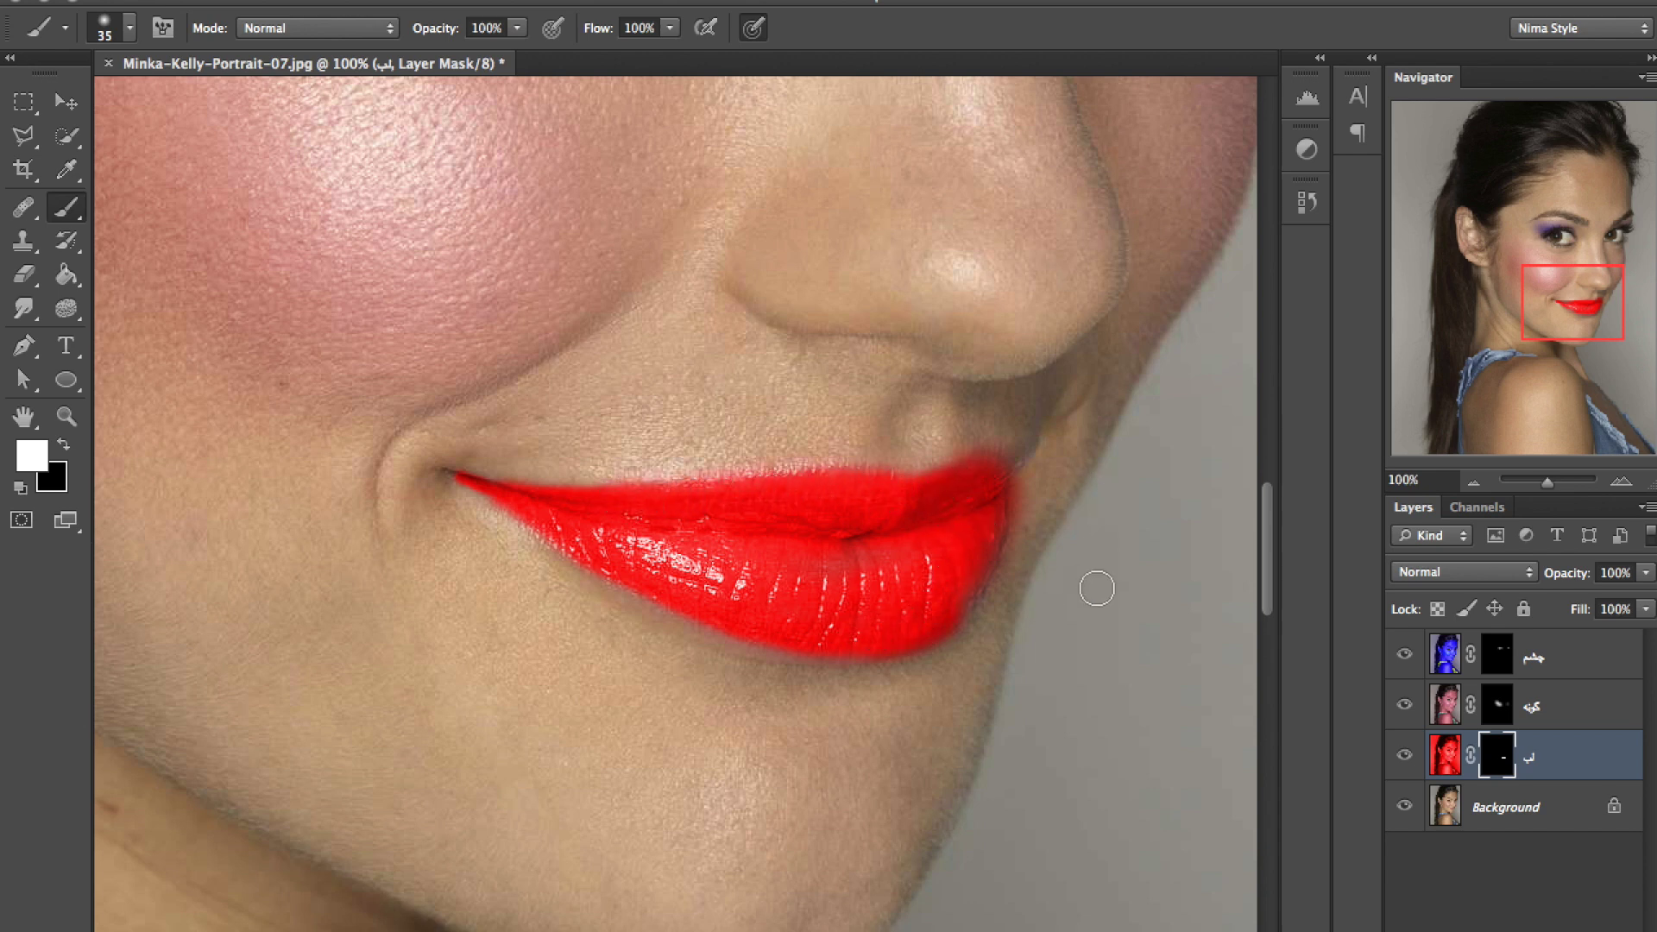
key(bracketleft)
key(bracketleft)
key(bracketleft)
mouse_move(995, 484)
mouse_down()
mouse_move(1024, 458)
mouse_move(983, 469)
mouse_up()
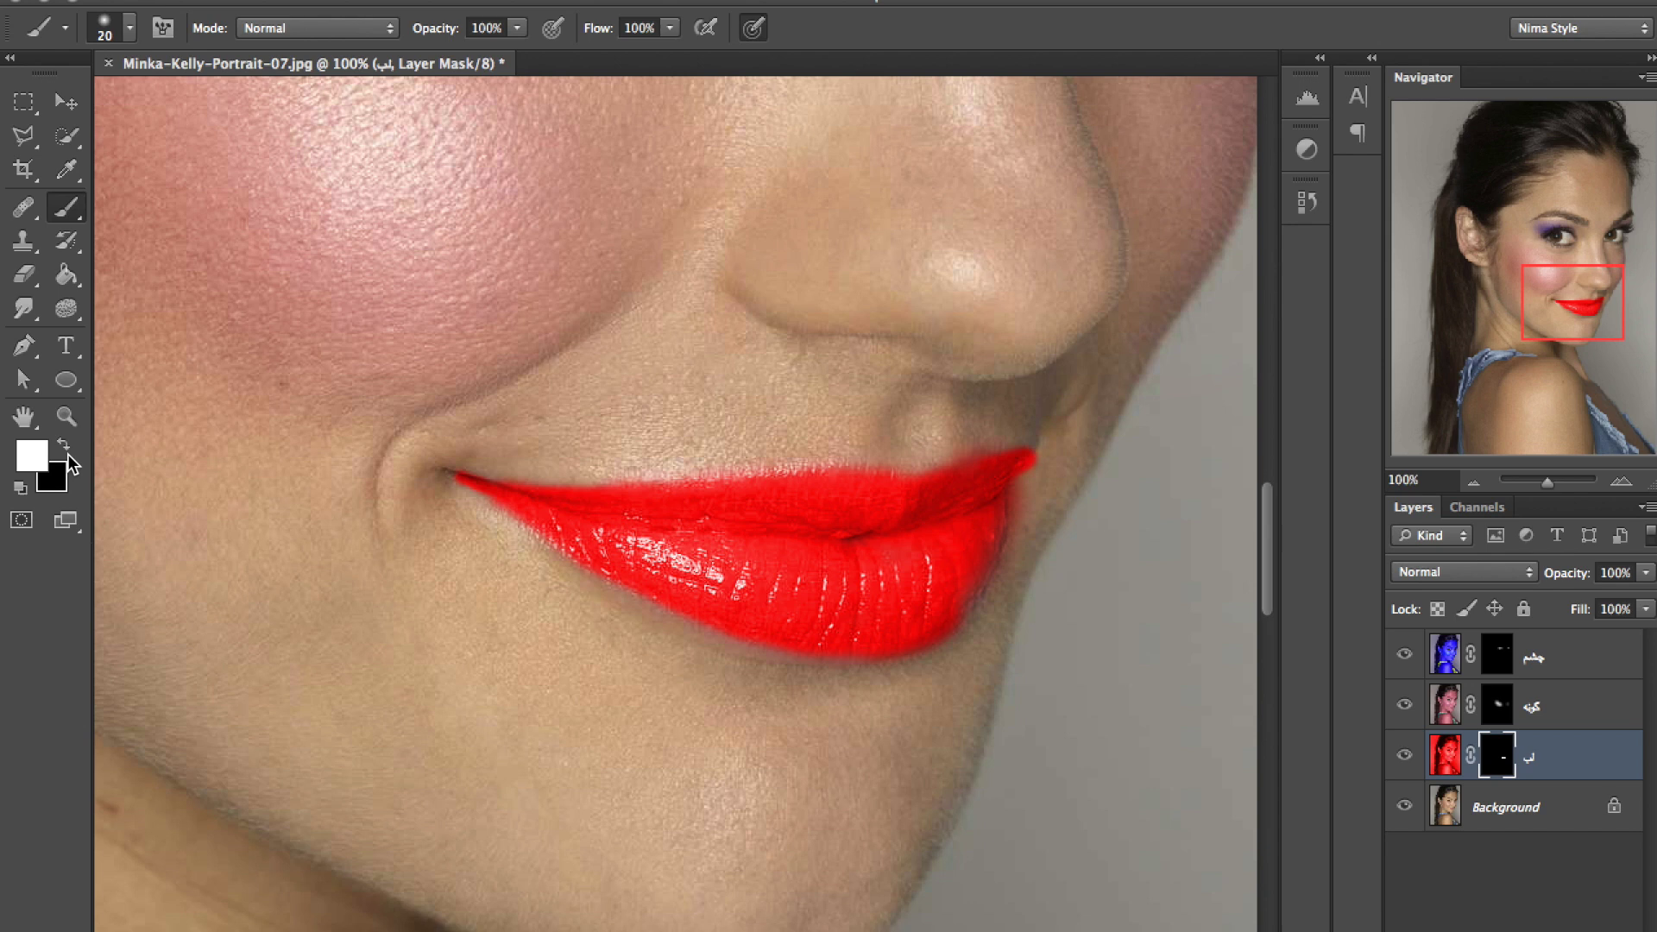
key(x)
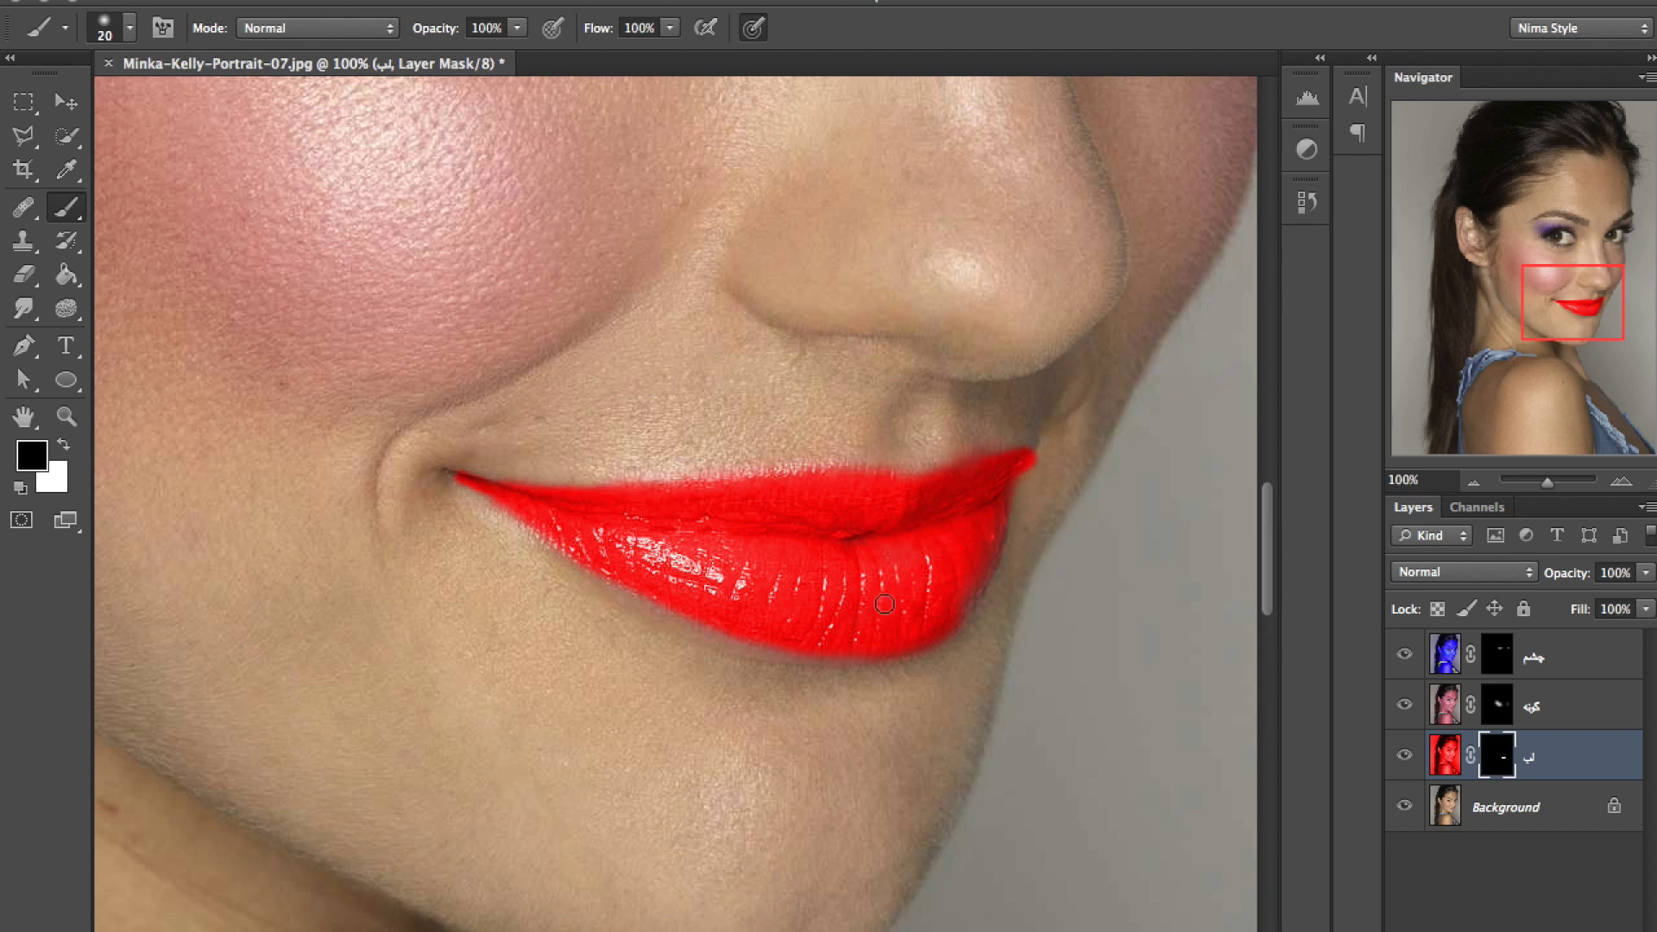
click(61, 446)
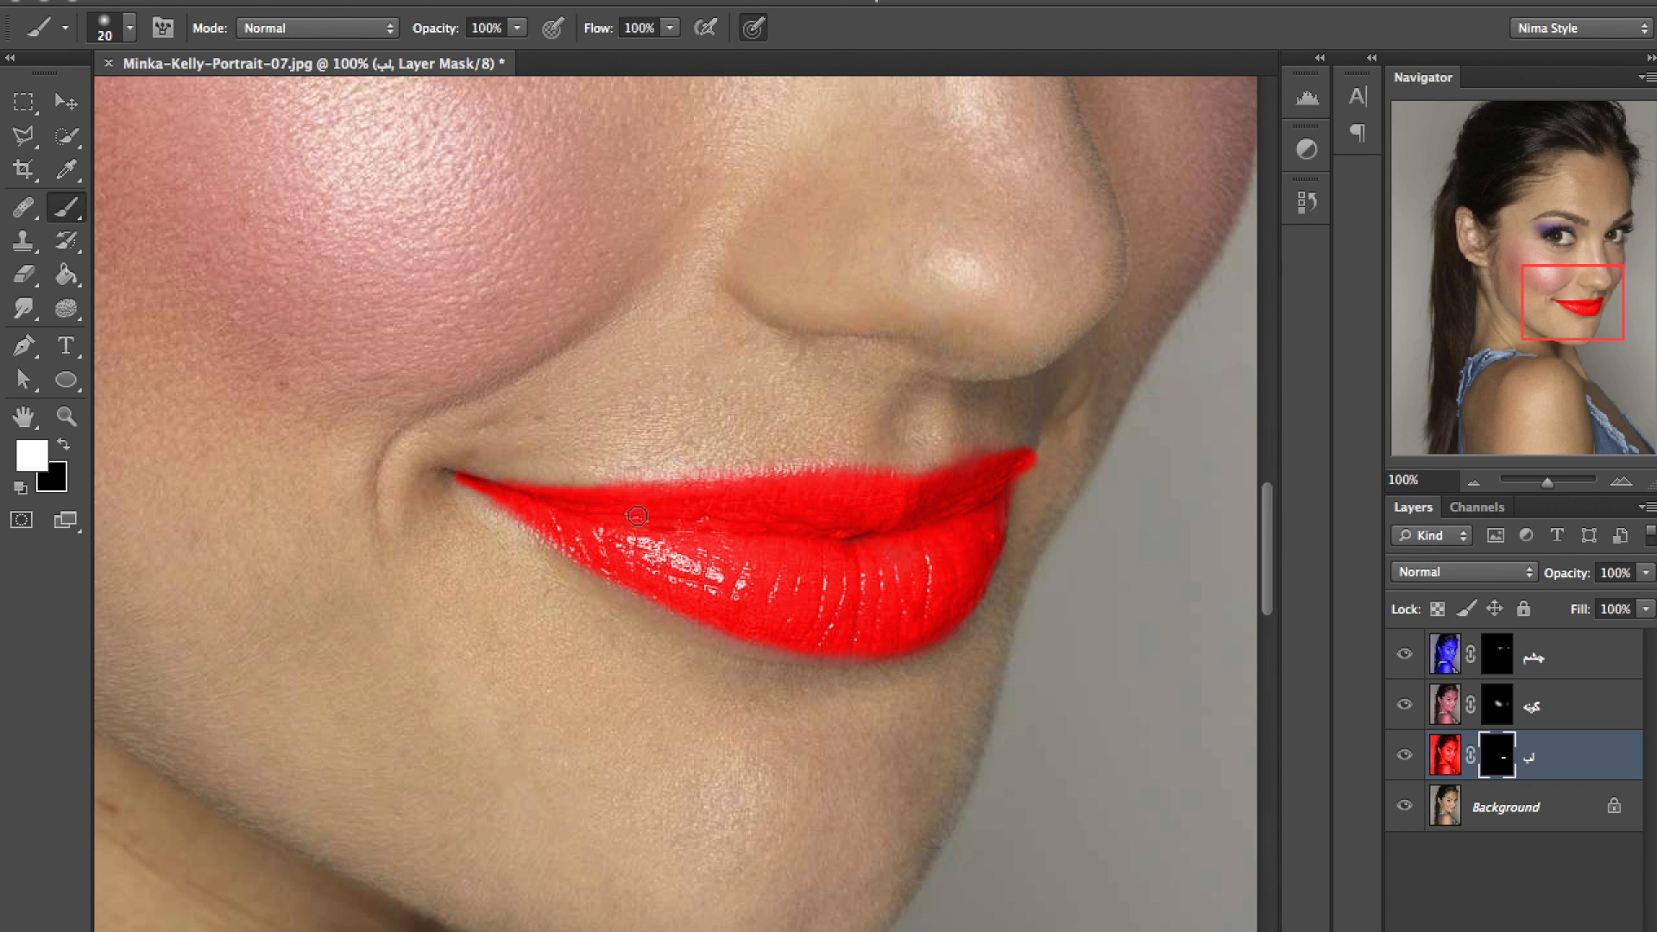
key(x)
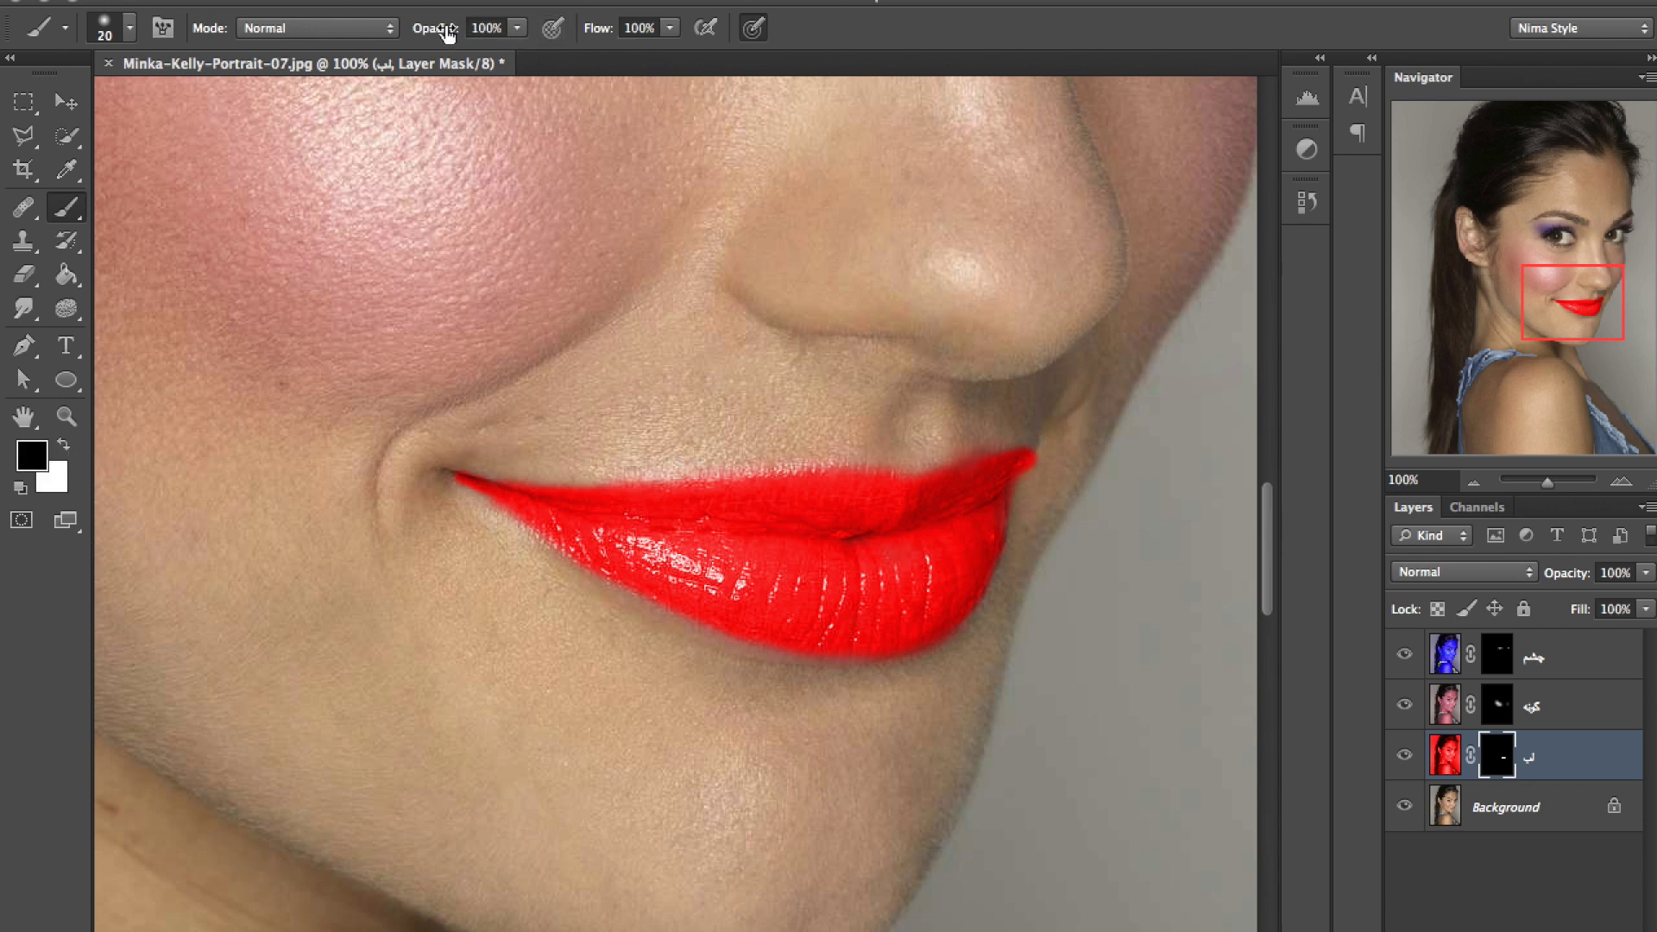
Set the brush to about 53% opacity, 11% flow and size 40.
drag(448, 34, 397, 32)
drag(595, 34, 478, 30)
key(bracketright)
Softly mask back red along the lip crease and centre, then zoom out to the full portrait.
drag(882, 526, 756, 540)
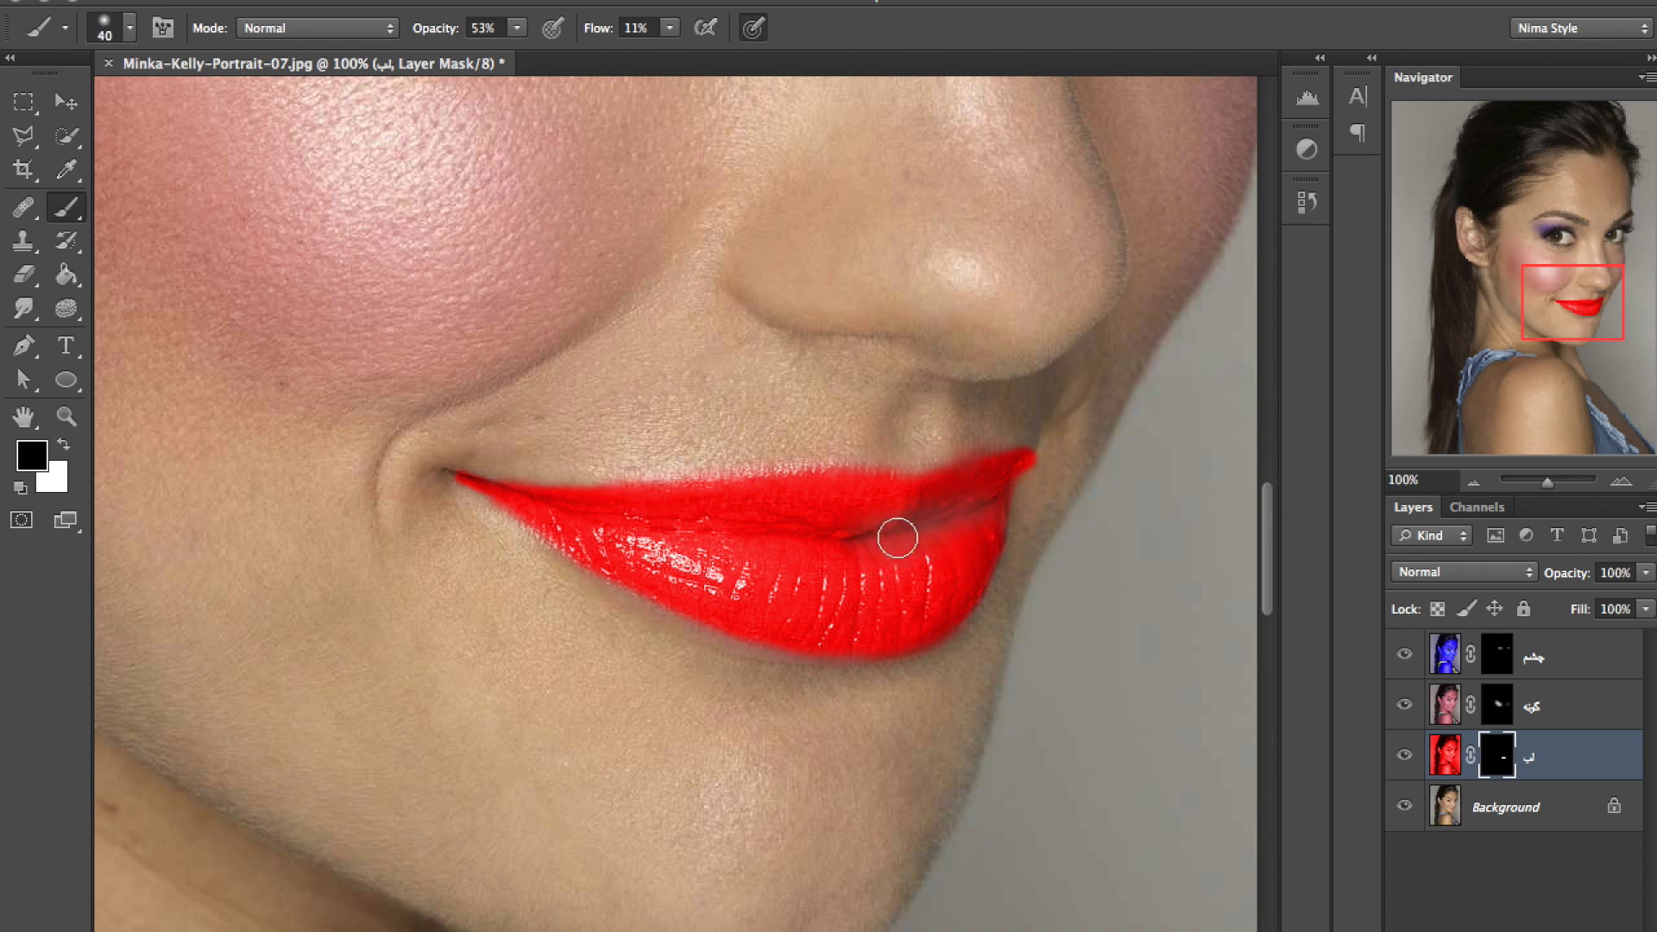
mouse_move(756, 540)
mouse_down()
mouse_move(644, 525)
mouse_move(837, 551)
mouse_move(957, 527)
mouse_up()
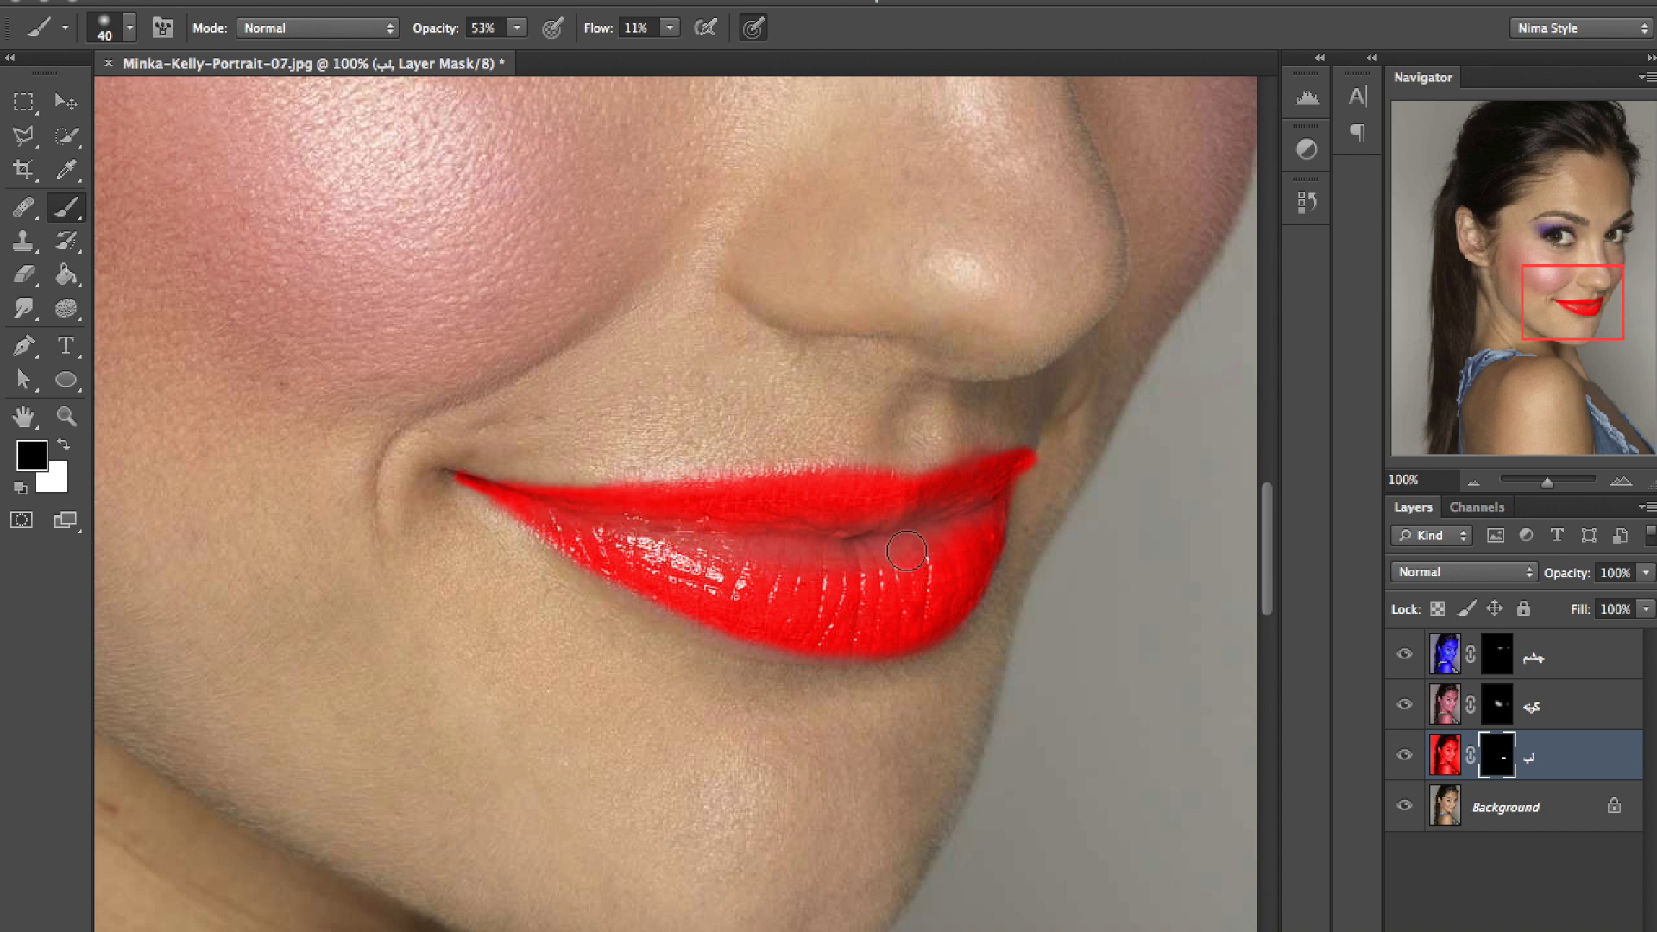
mouse_move(958, 527)
mouse_down()
mouse_move(671, 534)
mouse_move(601, 487)
mouse_up()
key([)
click(65, 444)
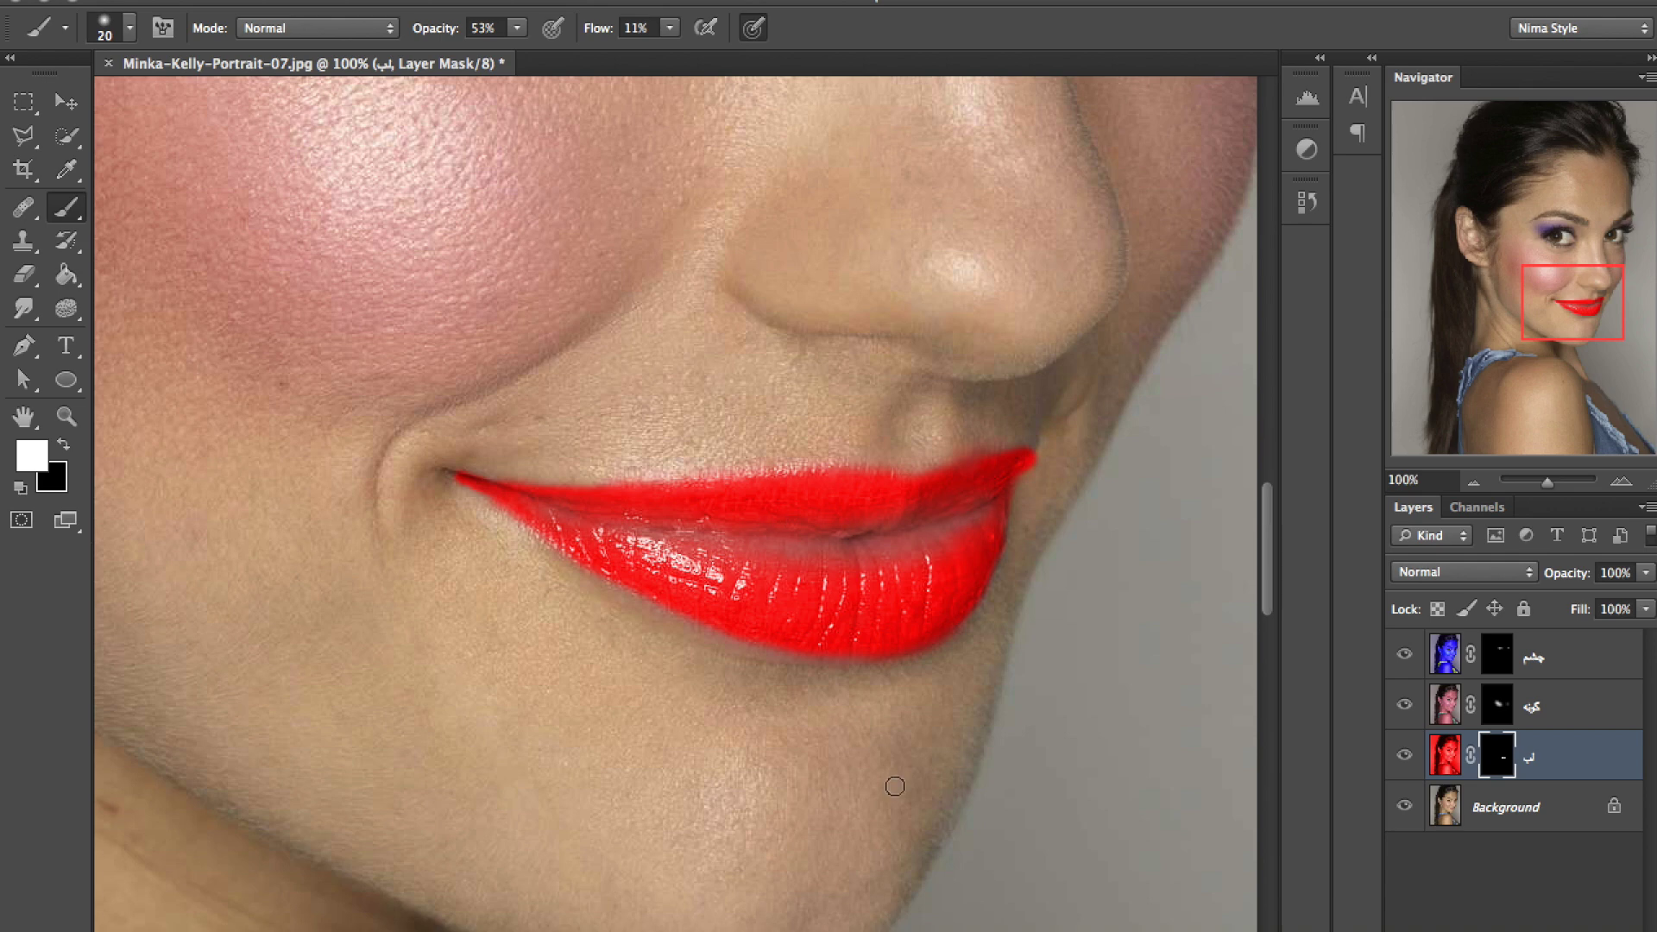
drag(1545, 480, 1535, 480)
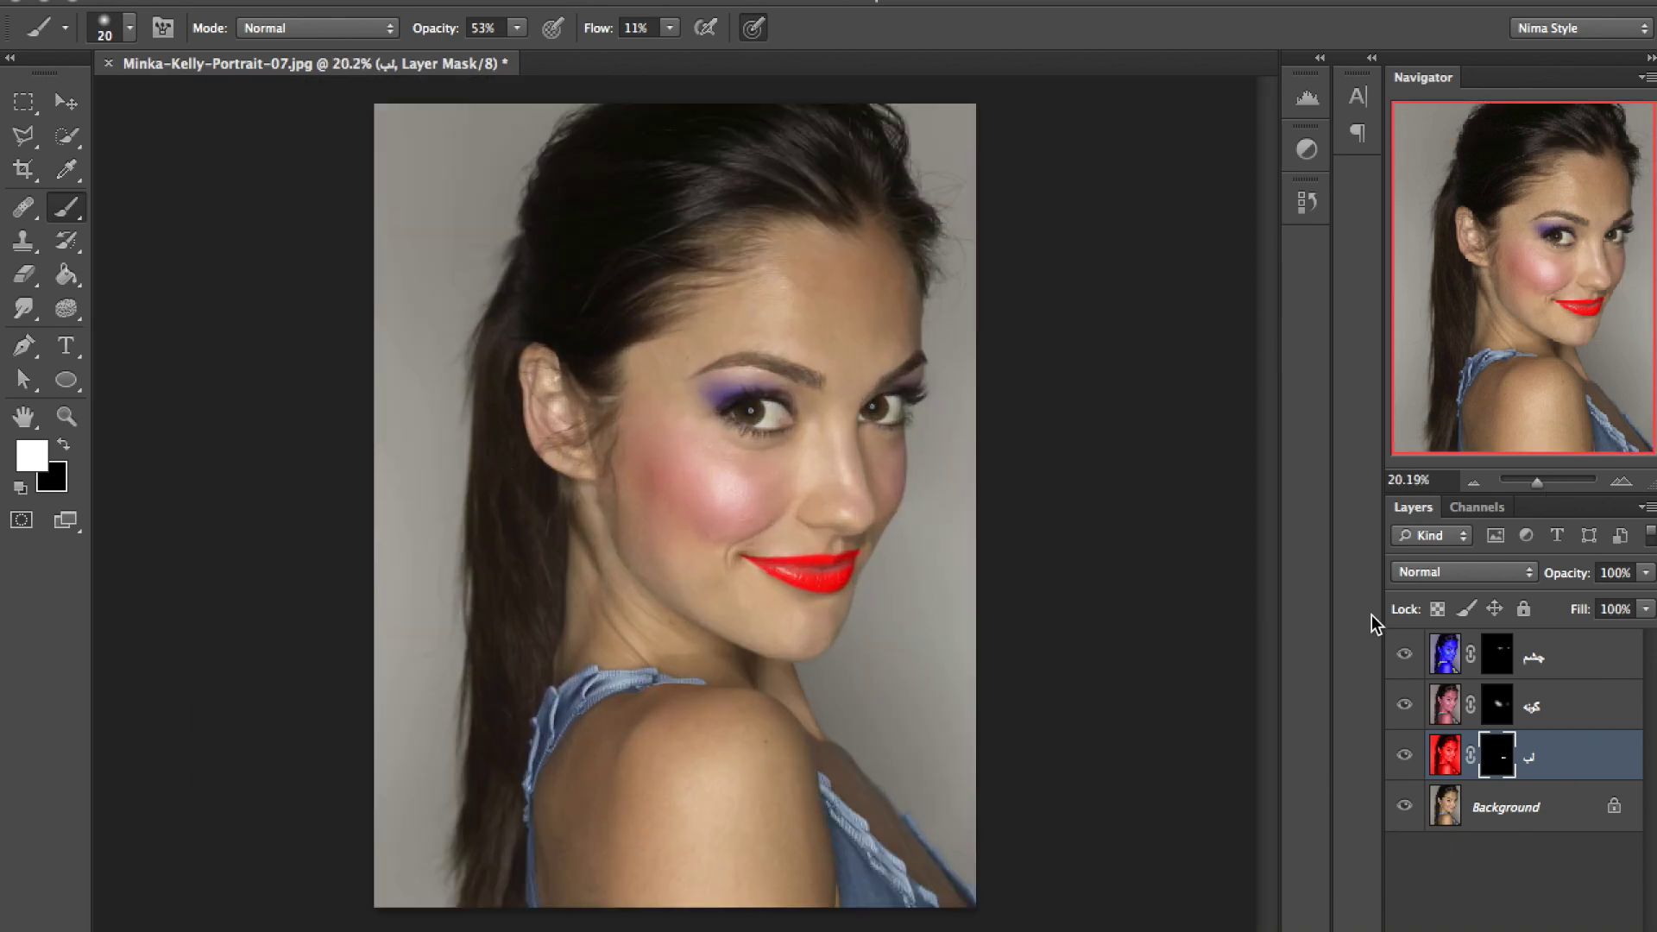
Blend the lip layer in Overlay mode and zoom in on the lips.
click(1476, 569)
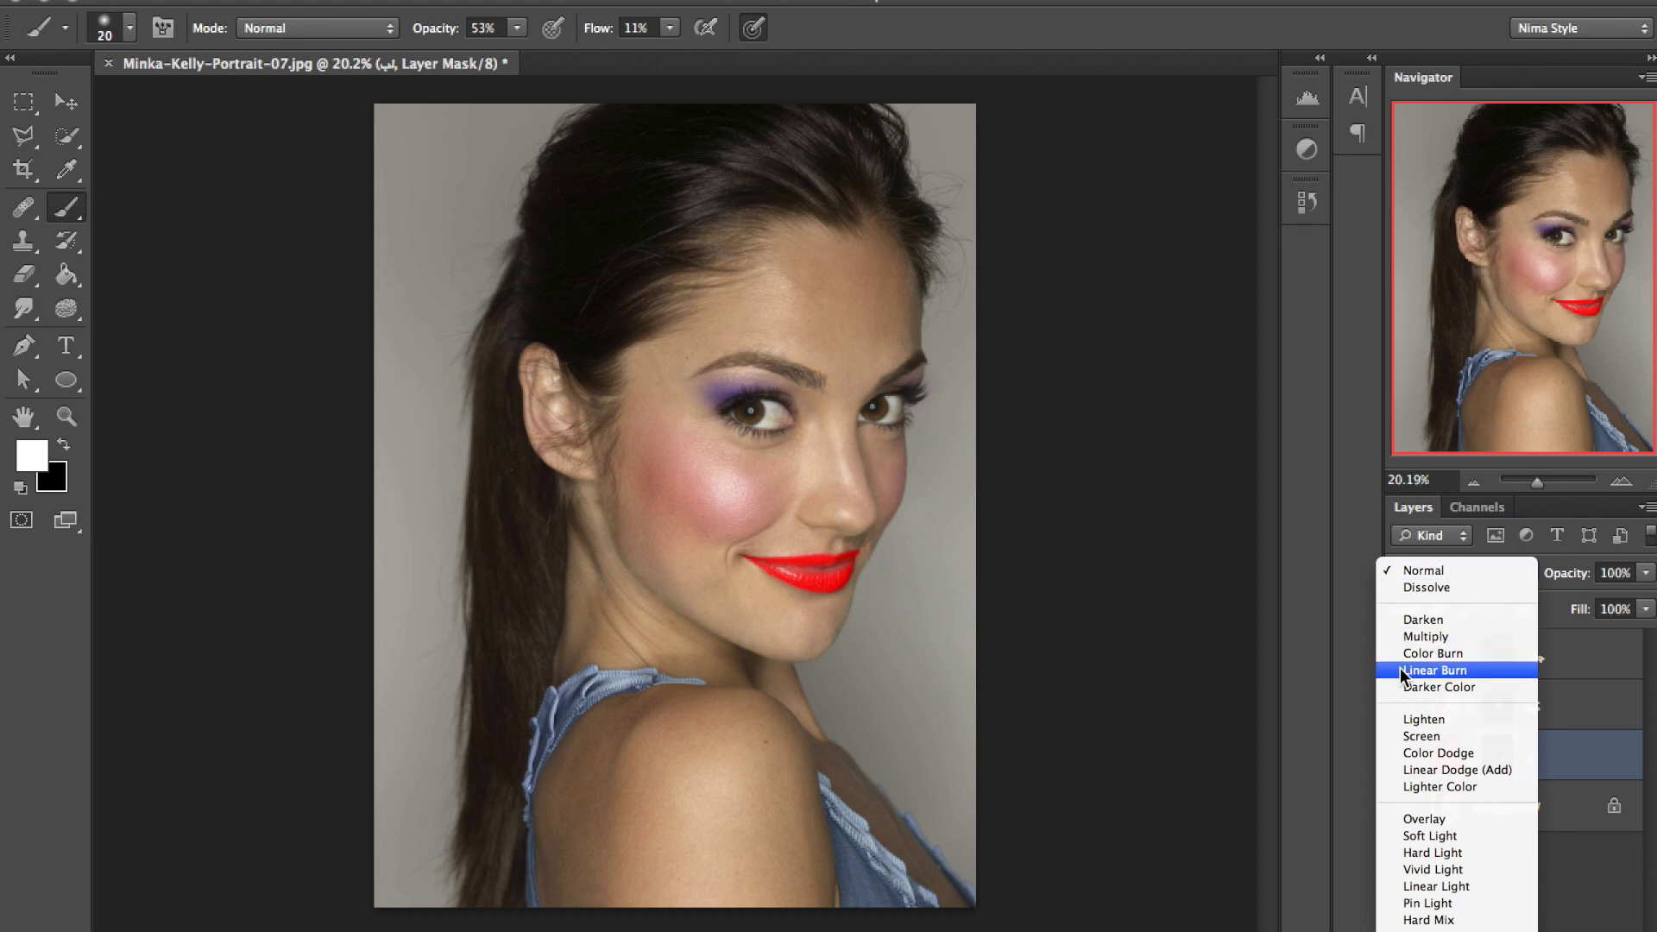
click(1415, 817)
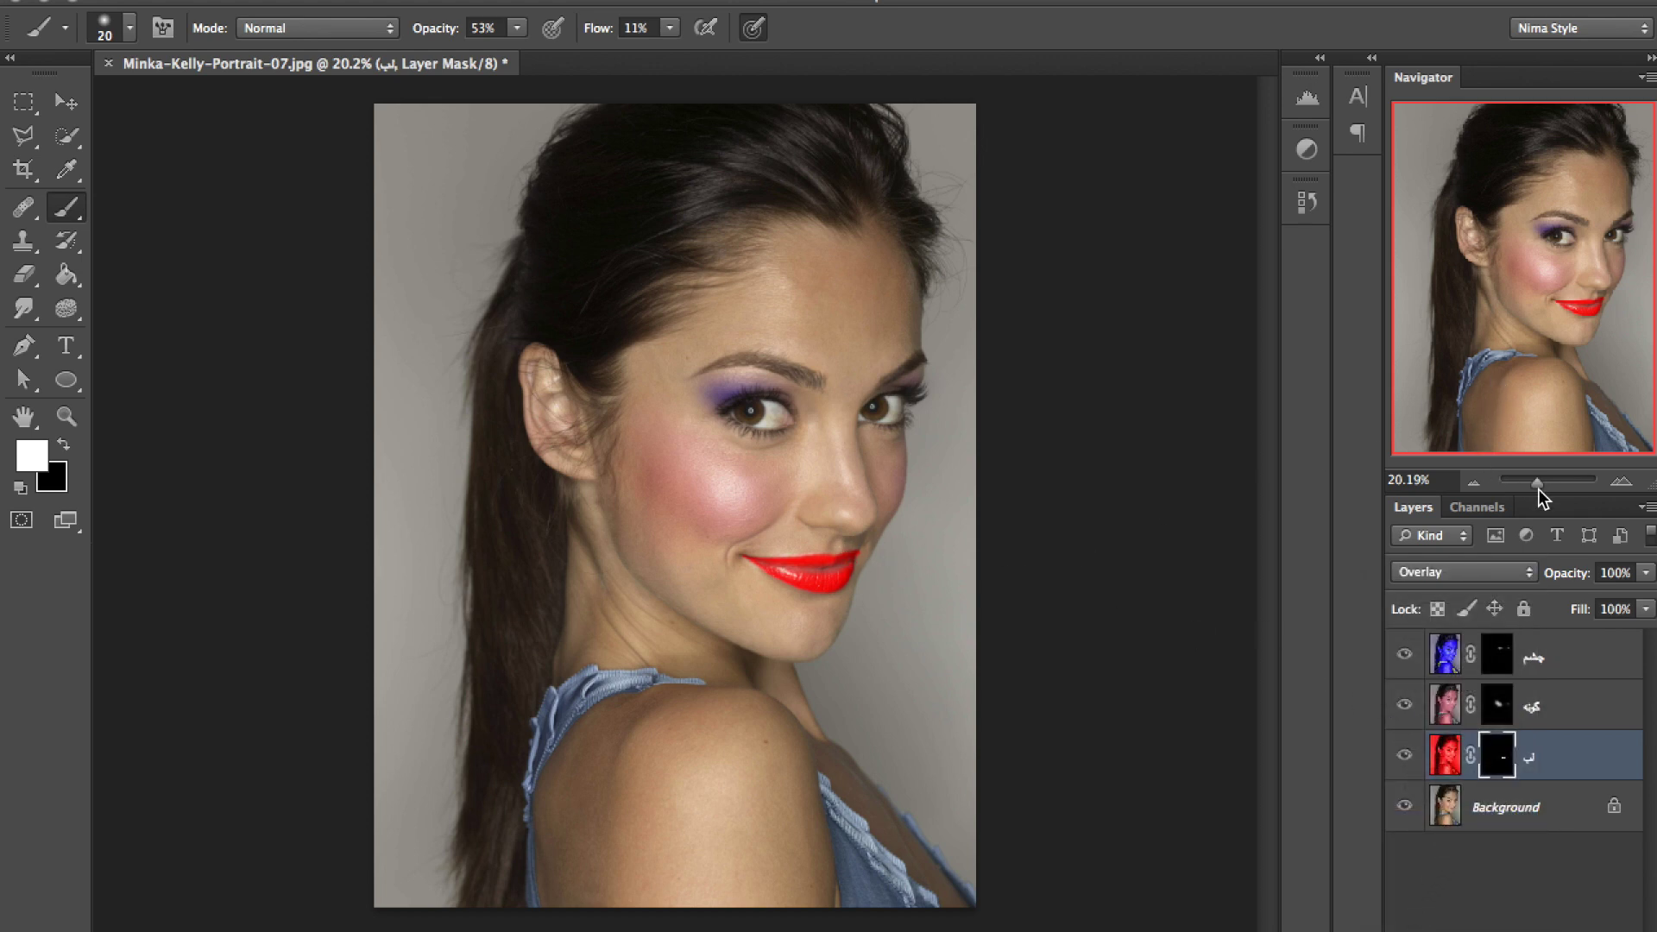
drag(1534, 490, 1553, 483)
drag(1538, 273, 1599, 302)
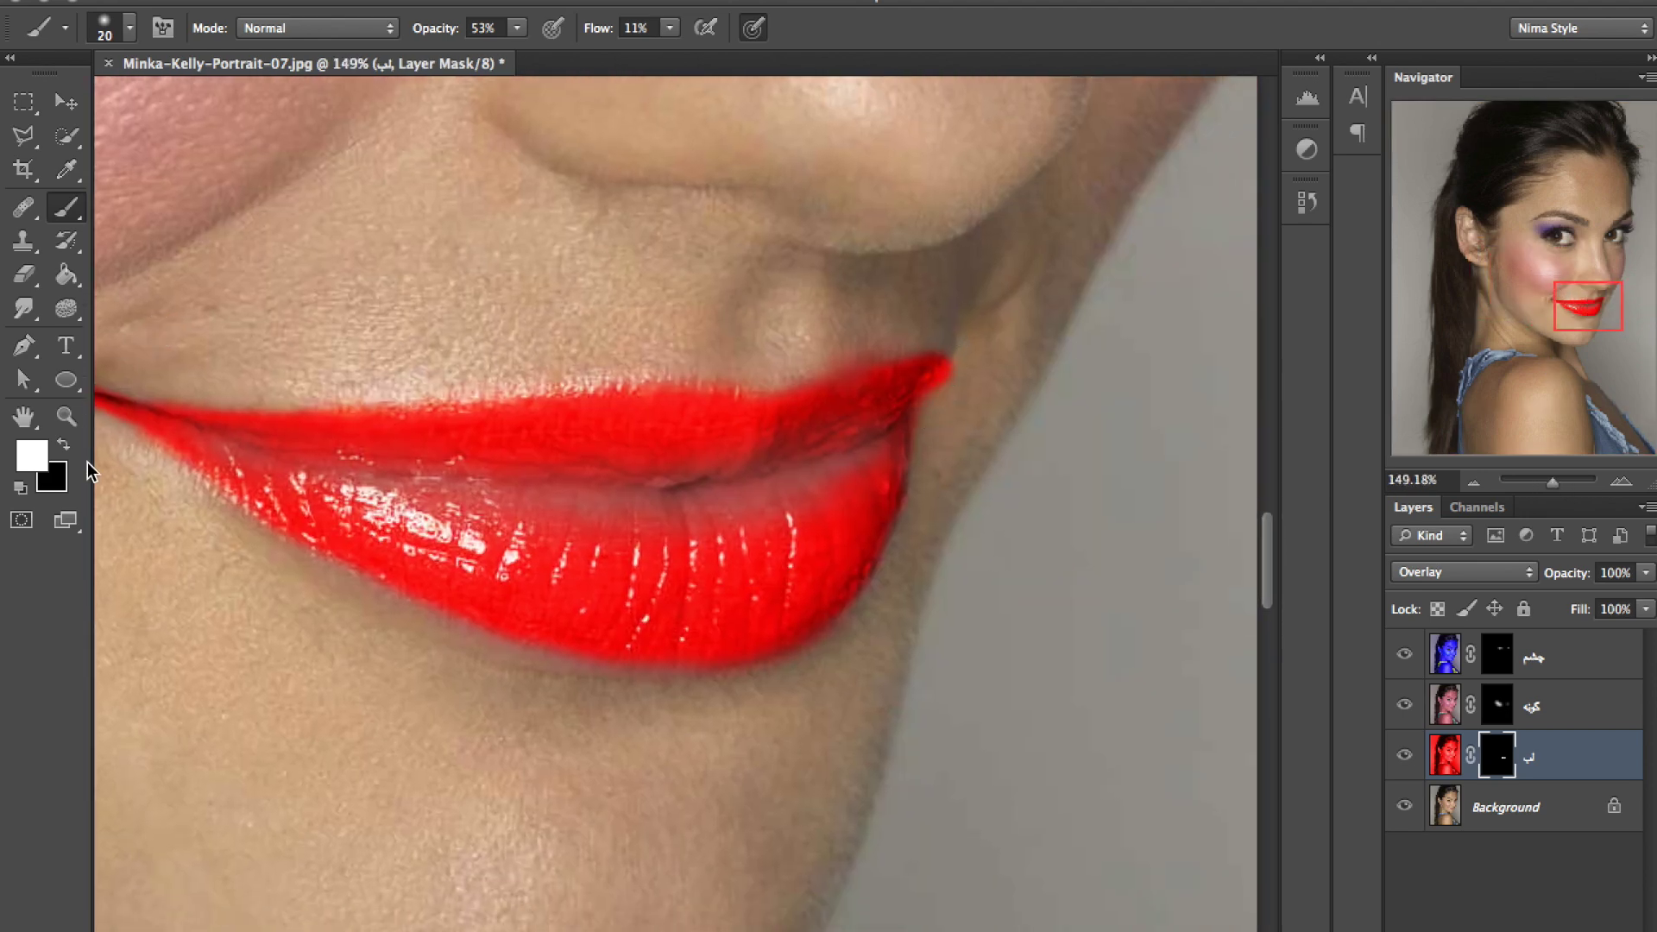
Paint black at 100% flow to trim stray red at the upper-lip corner.
click(64, 444)
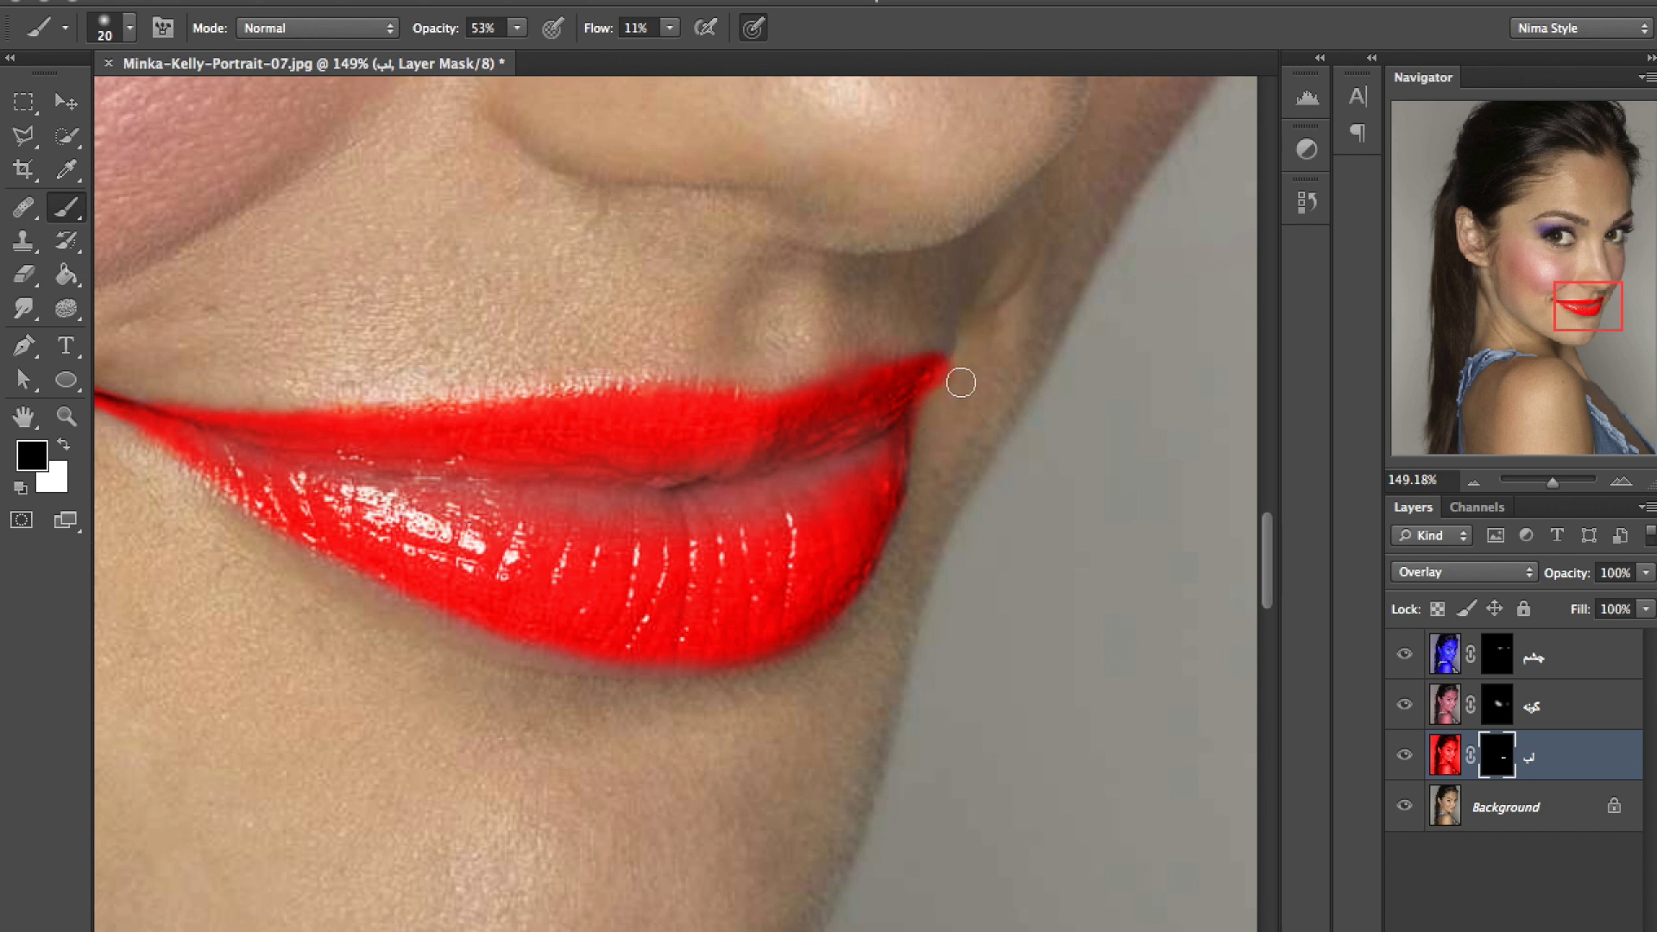
drag(594, 35, 703, 43)
mouse_move(951, 407)
mouse_down()
mouse_move(936, 349)
mouse_move(855, 361)
mouse_up()
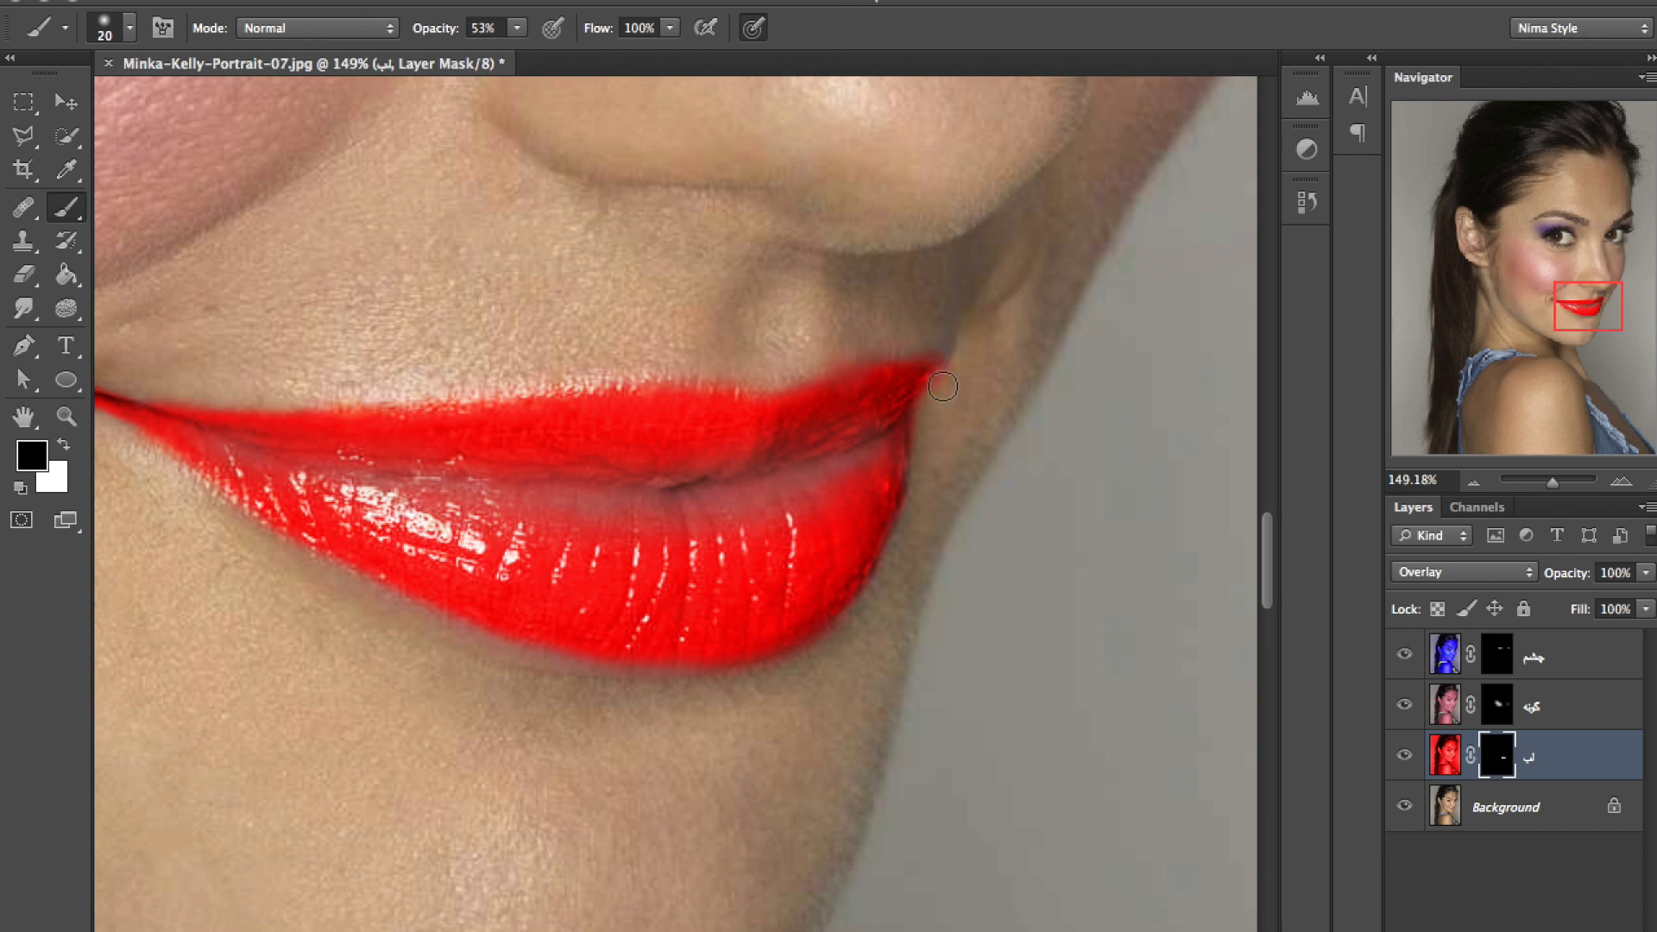
drag(943, 442, 920, 340)
Try Lighten and Soft Light blend modes on the lip layer.
click(1457, 572)
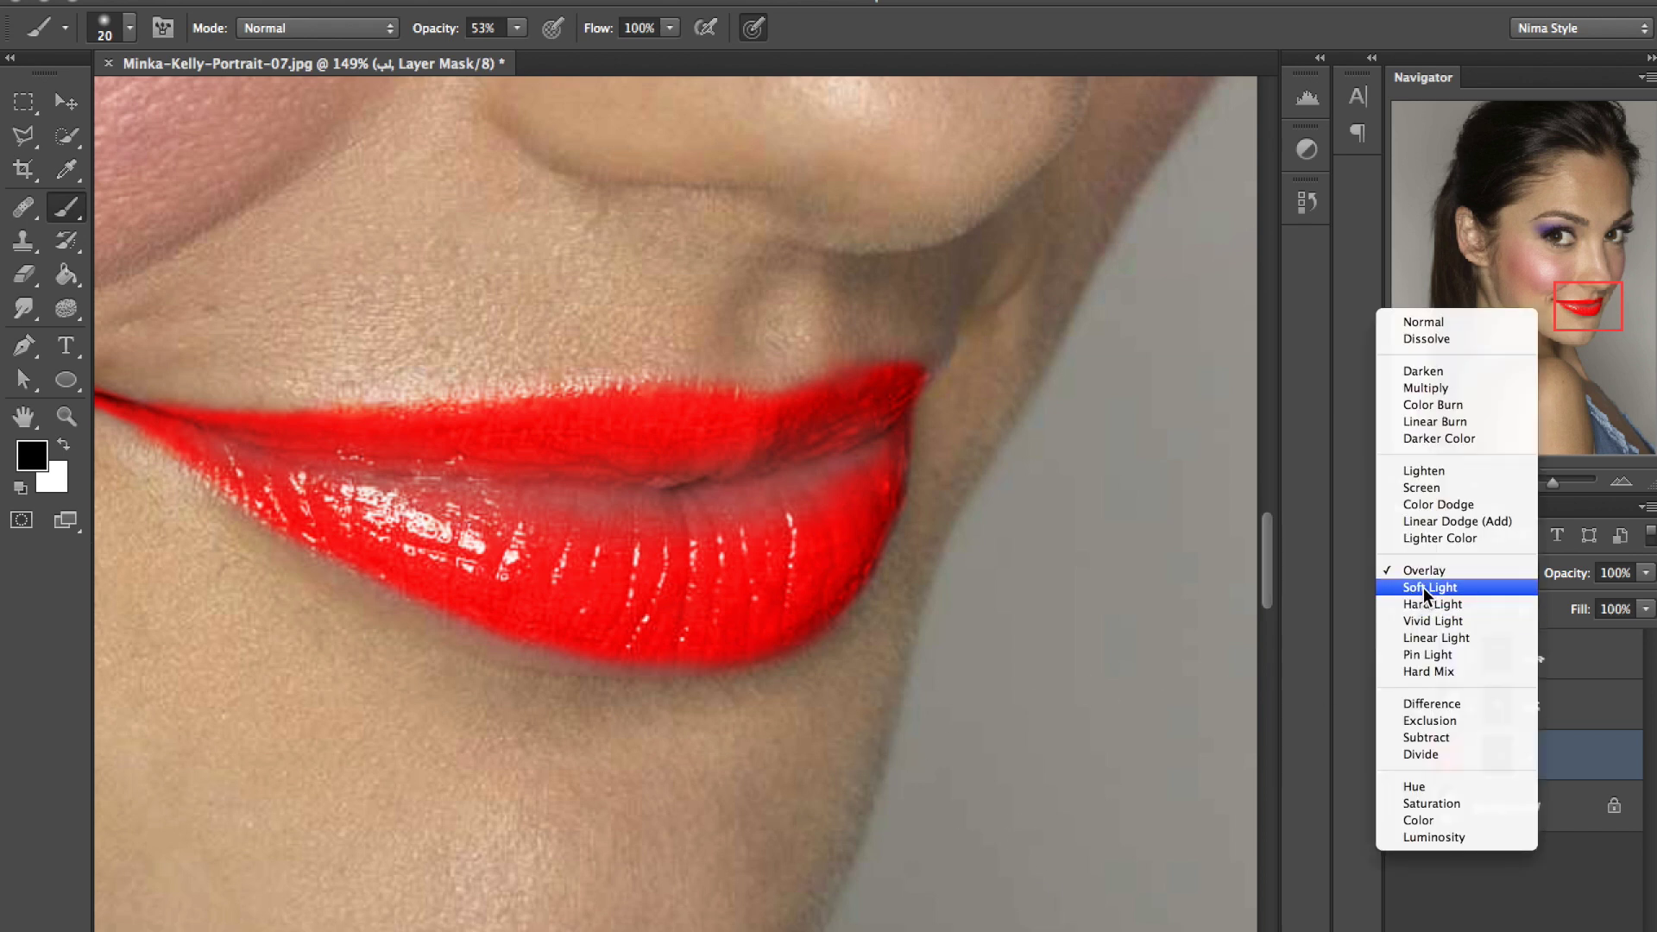
click(1417, 473)
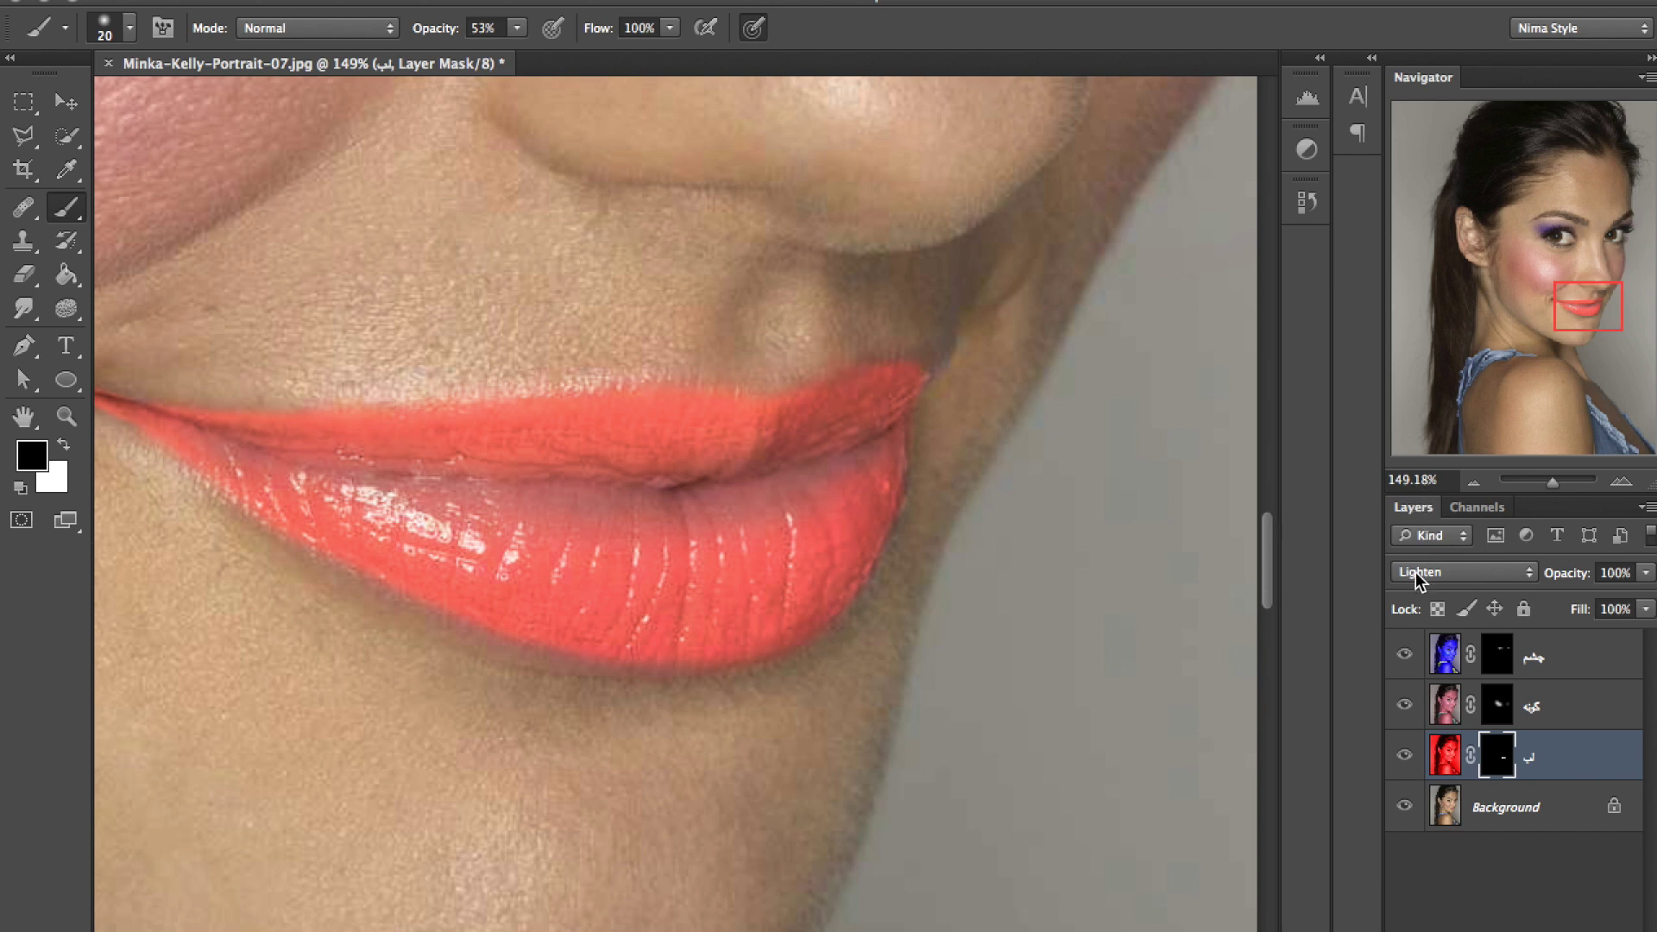
click(1439, 573)
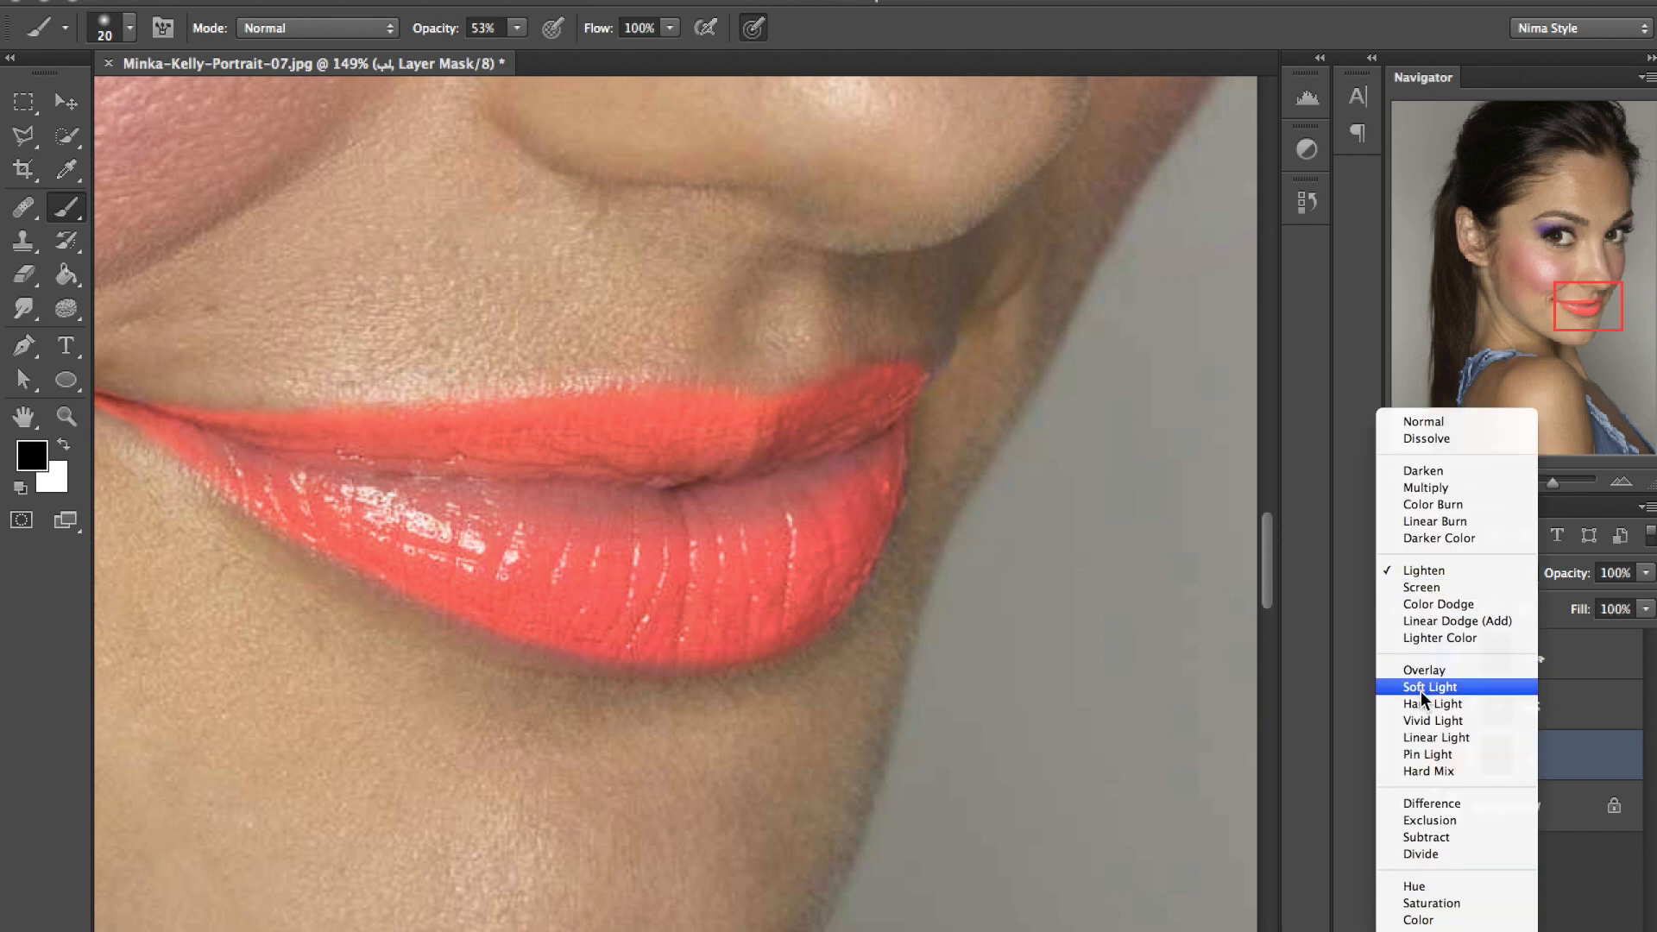
click(1419, 688)
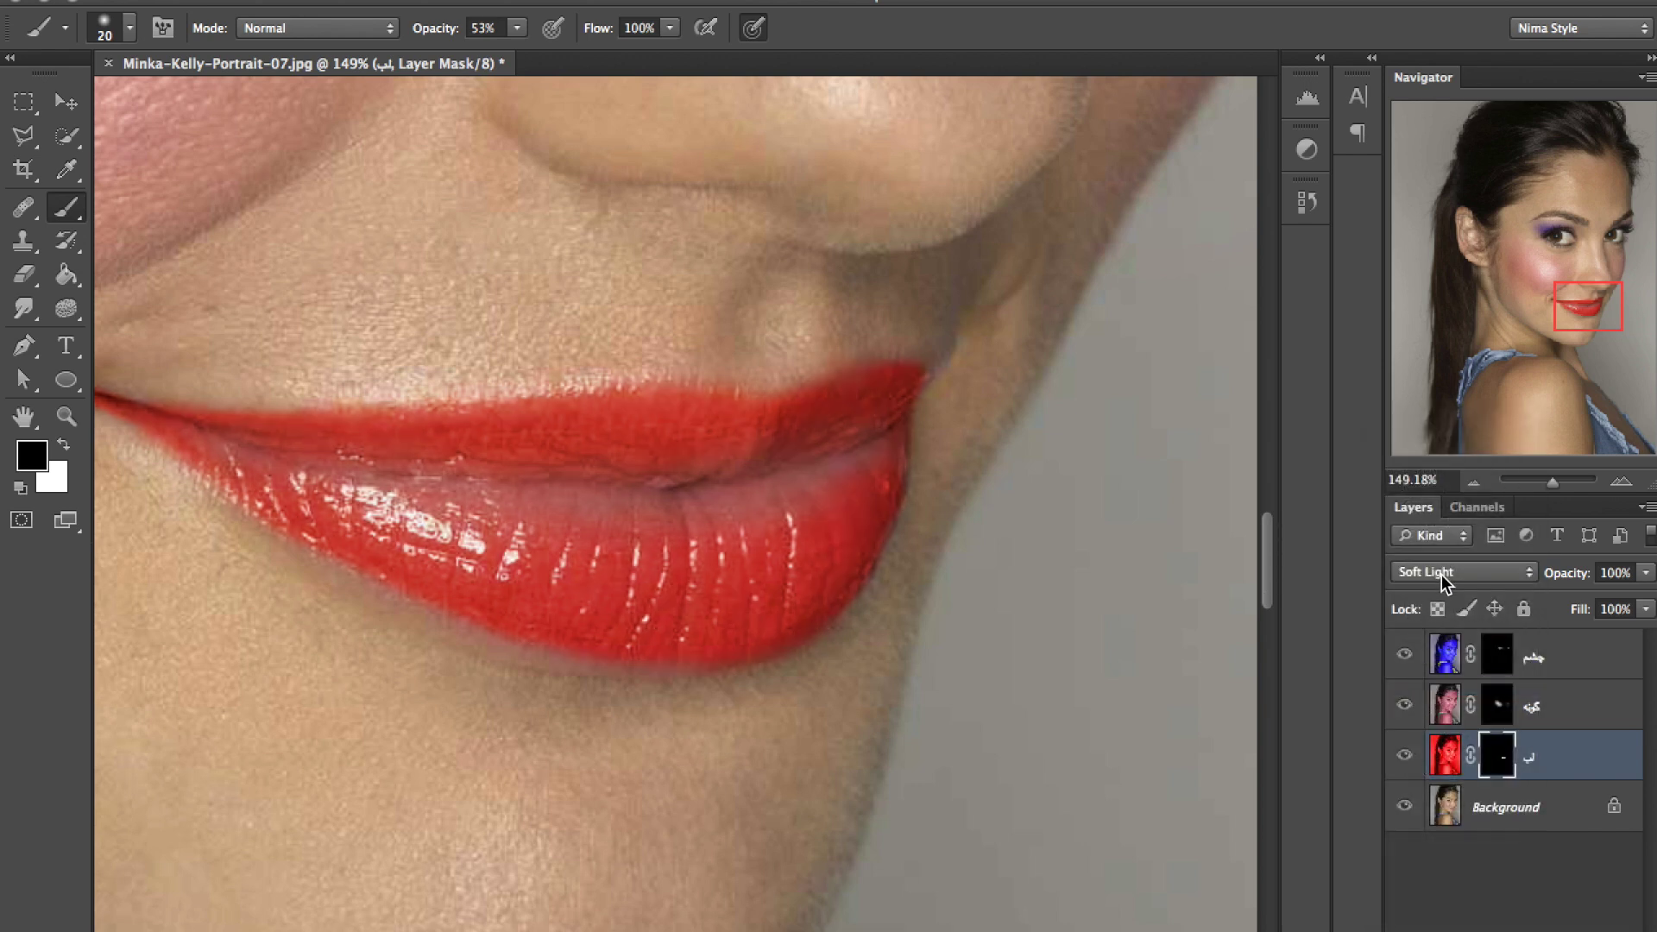
drag(1541, 485, 1532, 484)
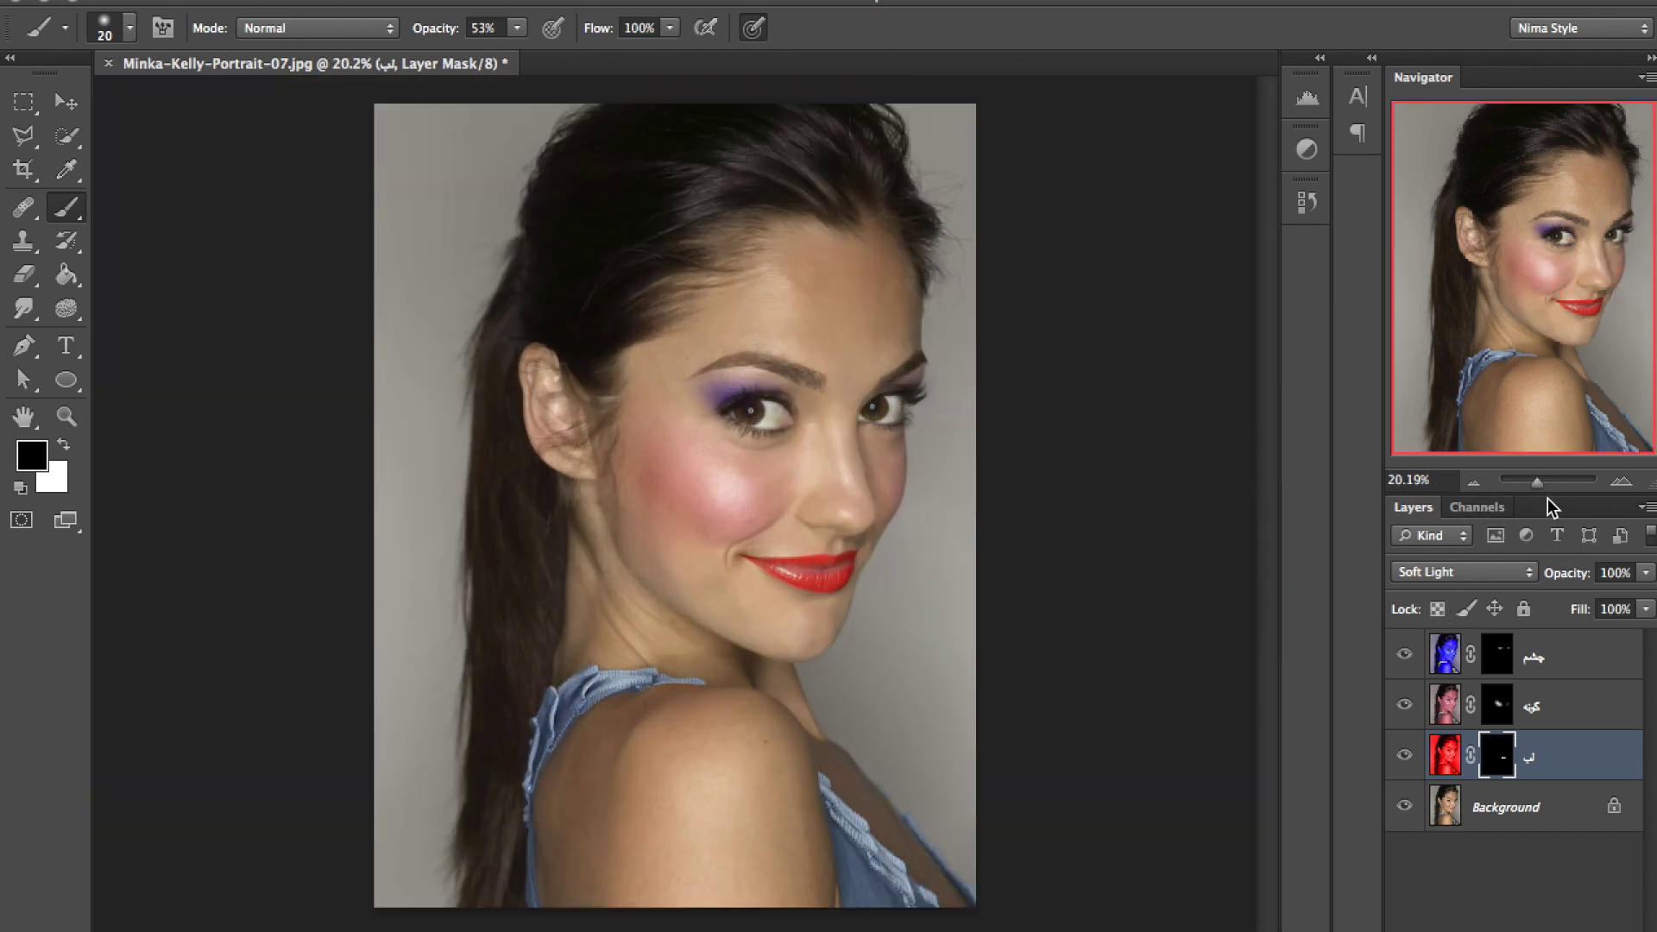
Return the lip layer to Overlay and lower its opacity to 39%.
click(1457, 575)
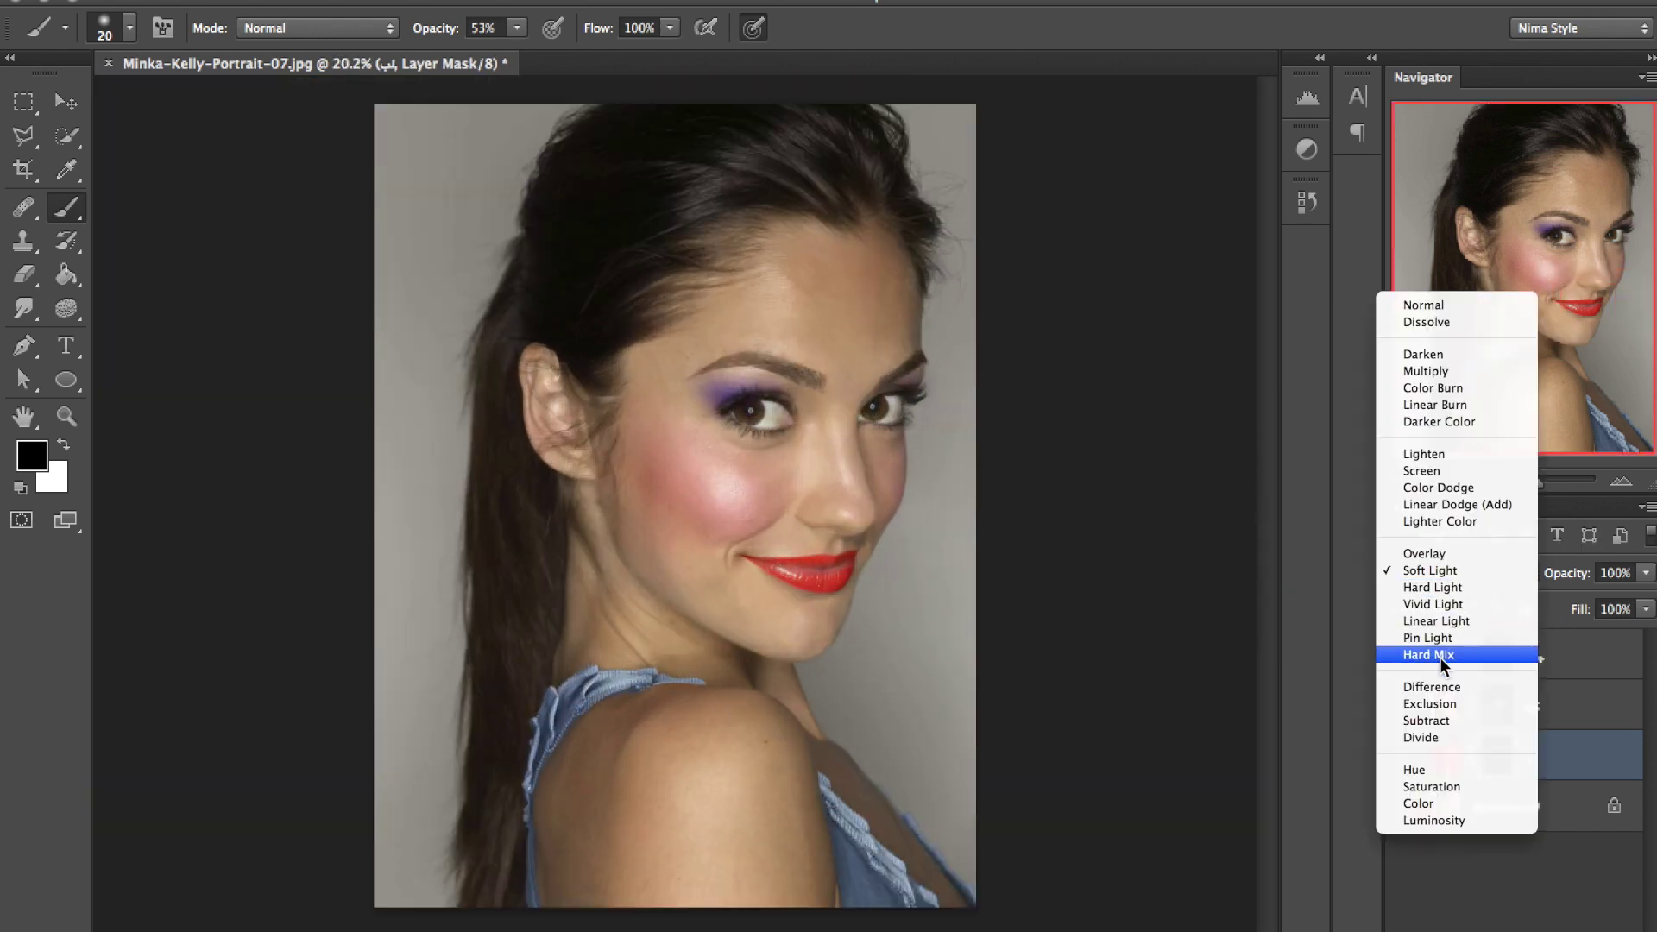
click(1430, 554)
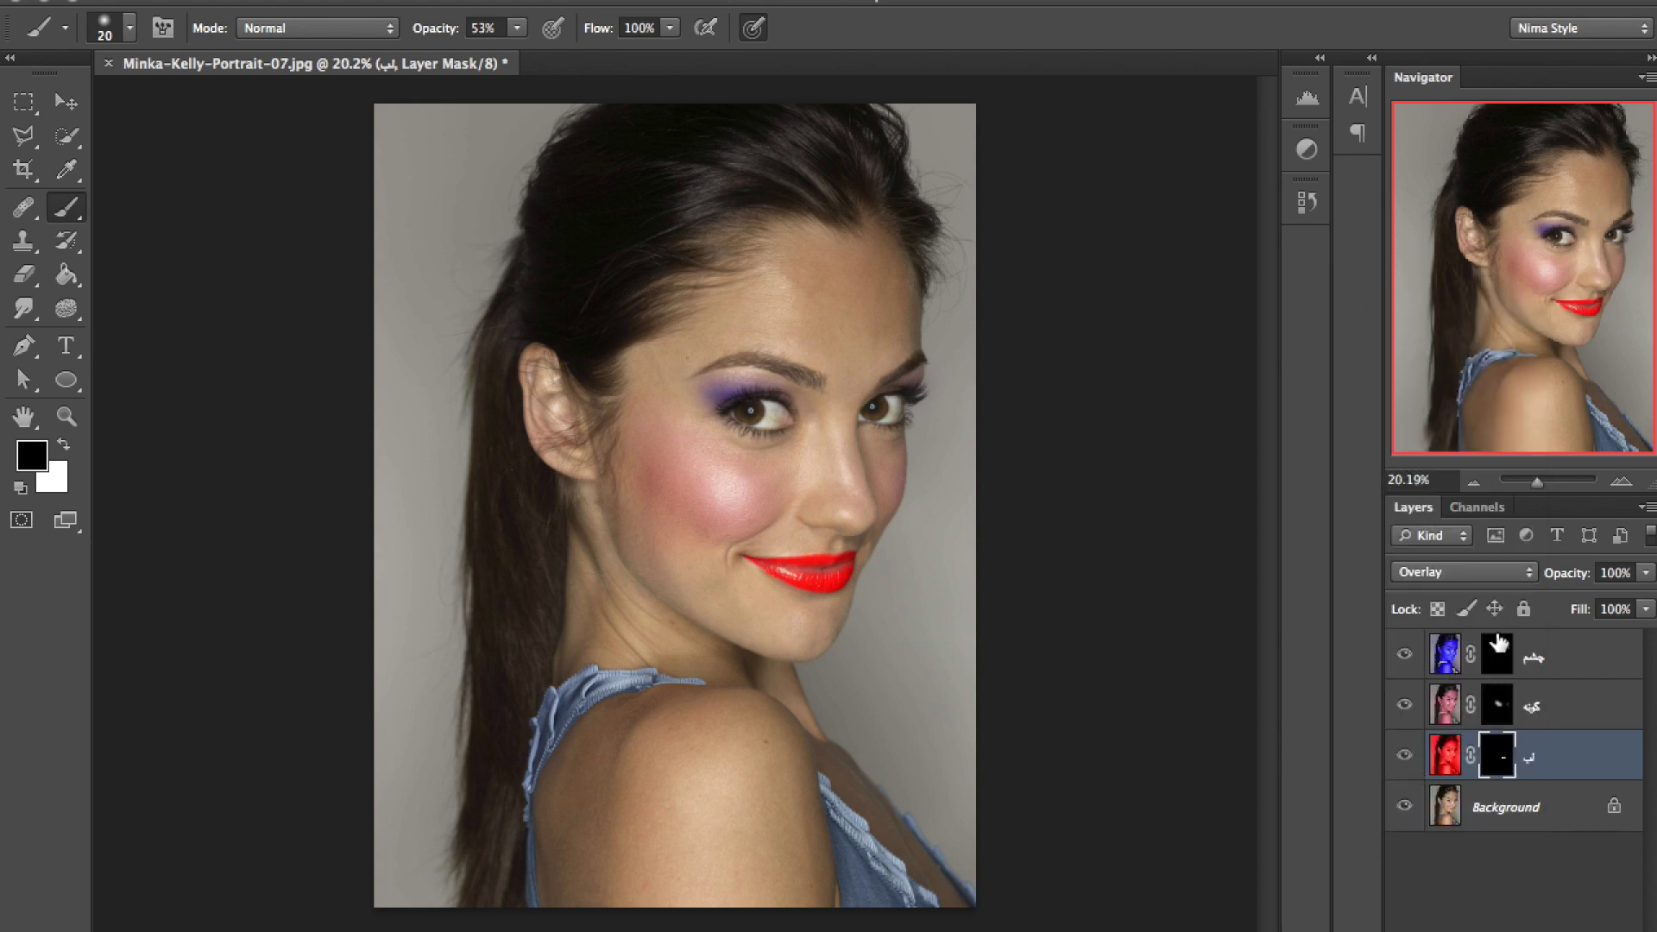
drag(1566, 585, 1506, 573)
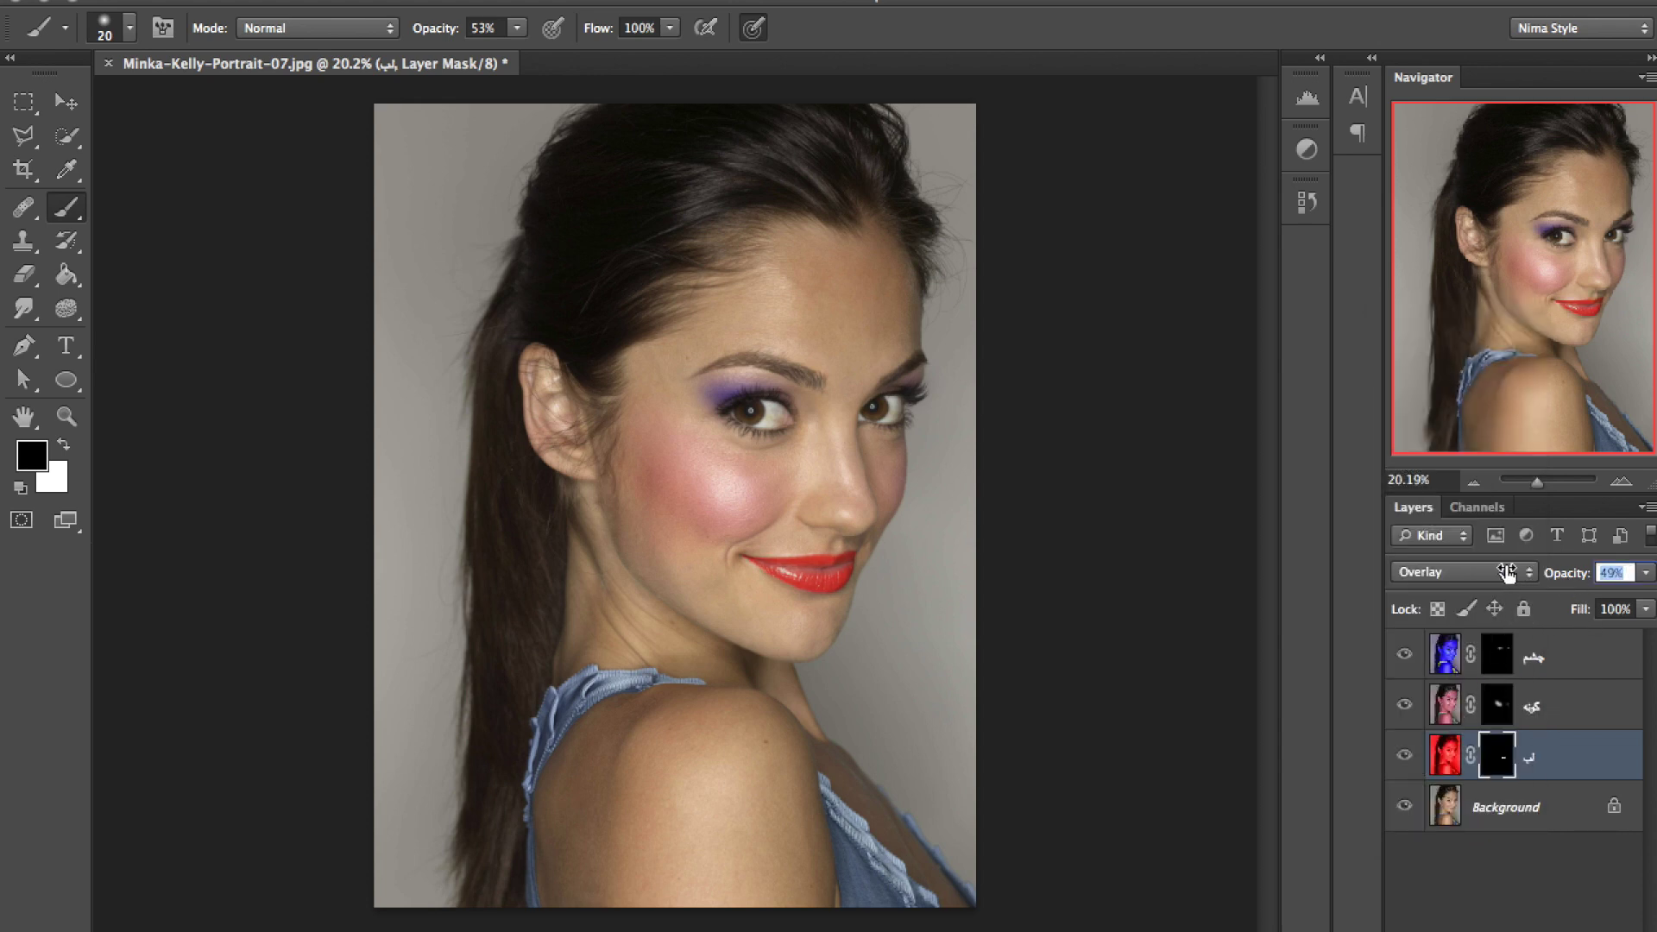
mouse_move(1506, 572)
mouse_down()
mouse_move(1135, 676)
mouse_move(1294, 777)
mouse_move(1261, 636)
mouse_move(1403, 824)
mouse_move(1325, 755)
mouse_move(1358, 773)
mouse_move(1357, 401)
mouse_move(1328, 463)
mouse_move(1199, 474)
mouse_move(1361, 410)
mouse_move(1334, 405)
mouse_move(1290, 222)
mouse_up()
click(1306, 207)
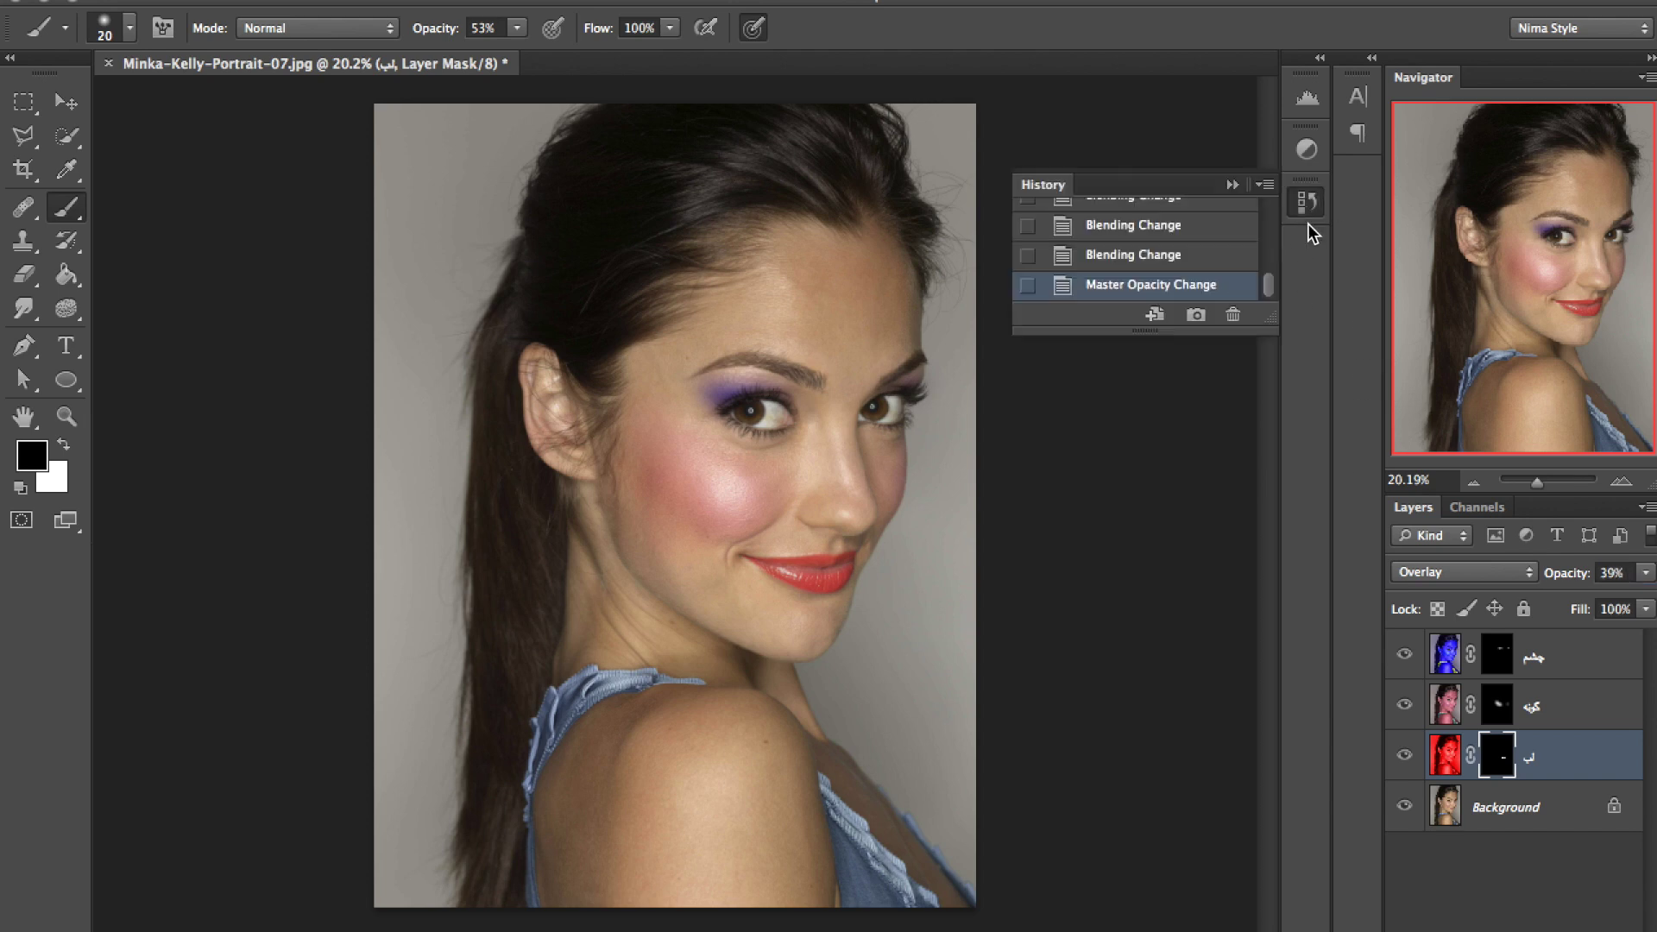
Jump to the original snapshot in History, then toggle Ctrl+Z to compare before and after makeup.
scroll(1268, 286, up, 10)
drag(1257, 241, 1251, 215)
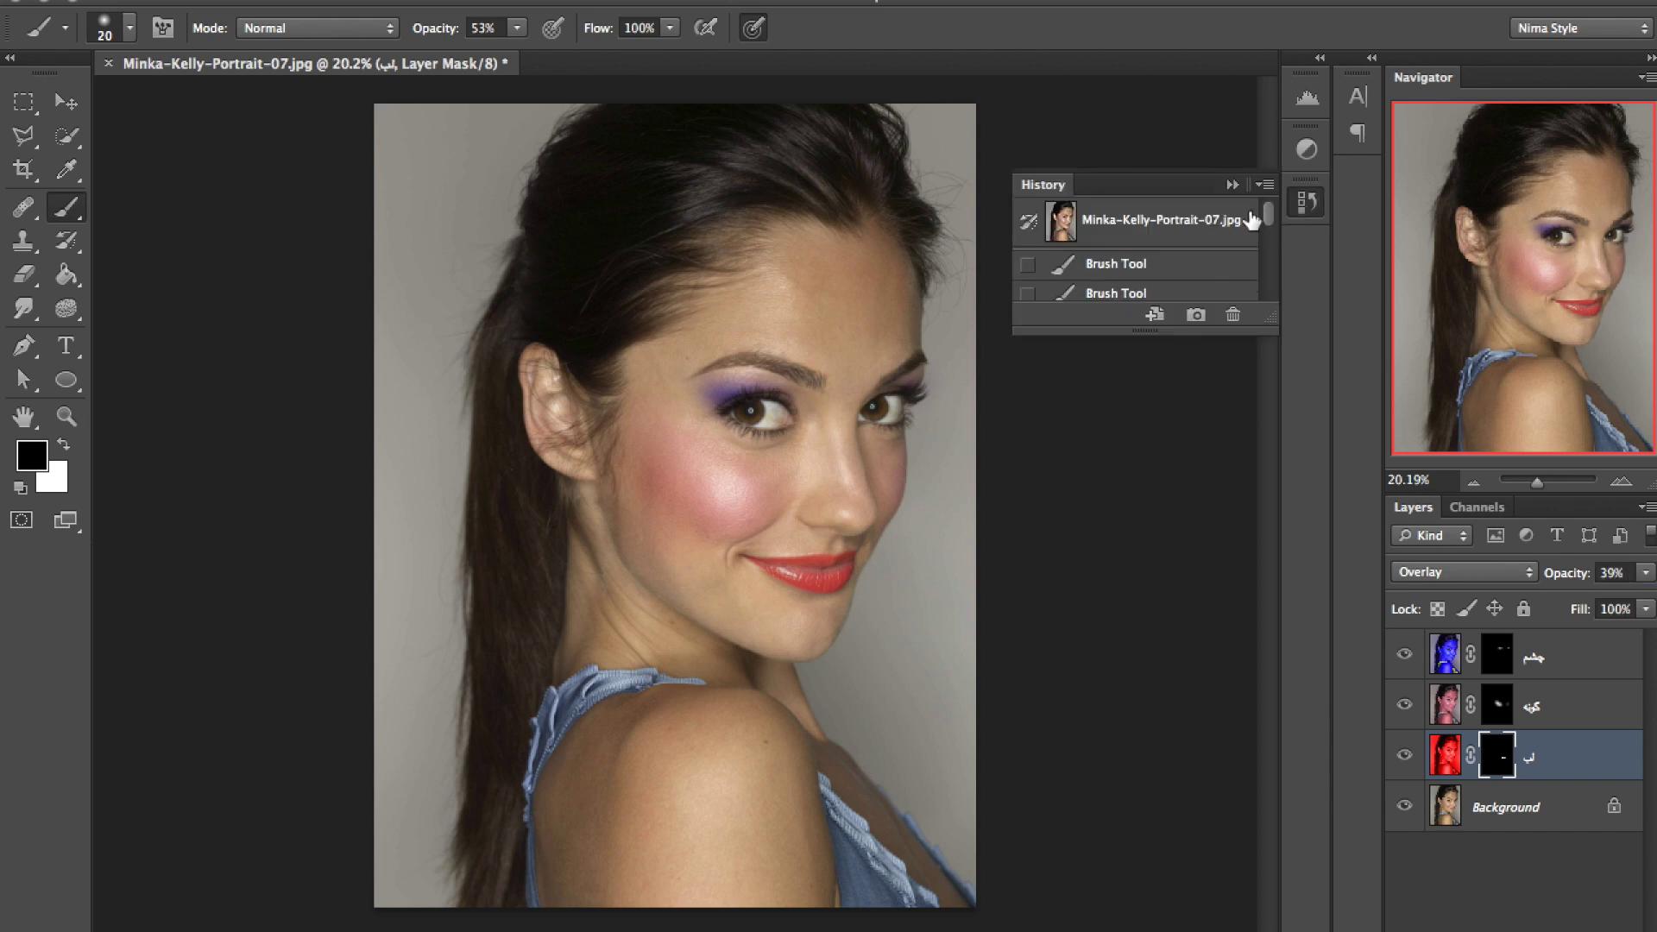
click(1085, 223)
click(1308, 201)
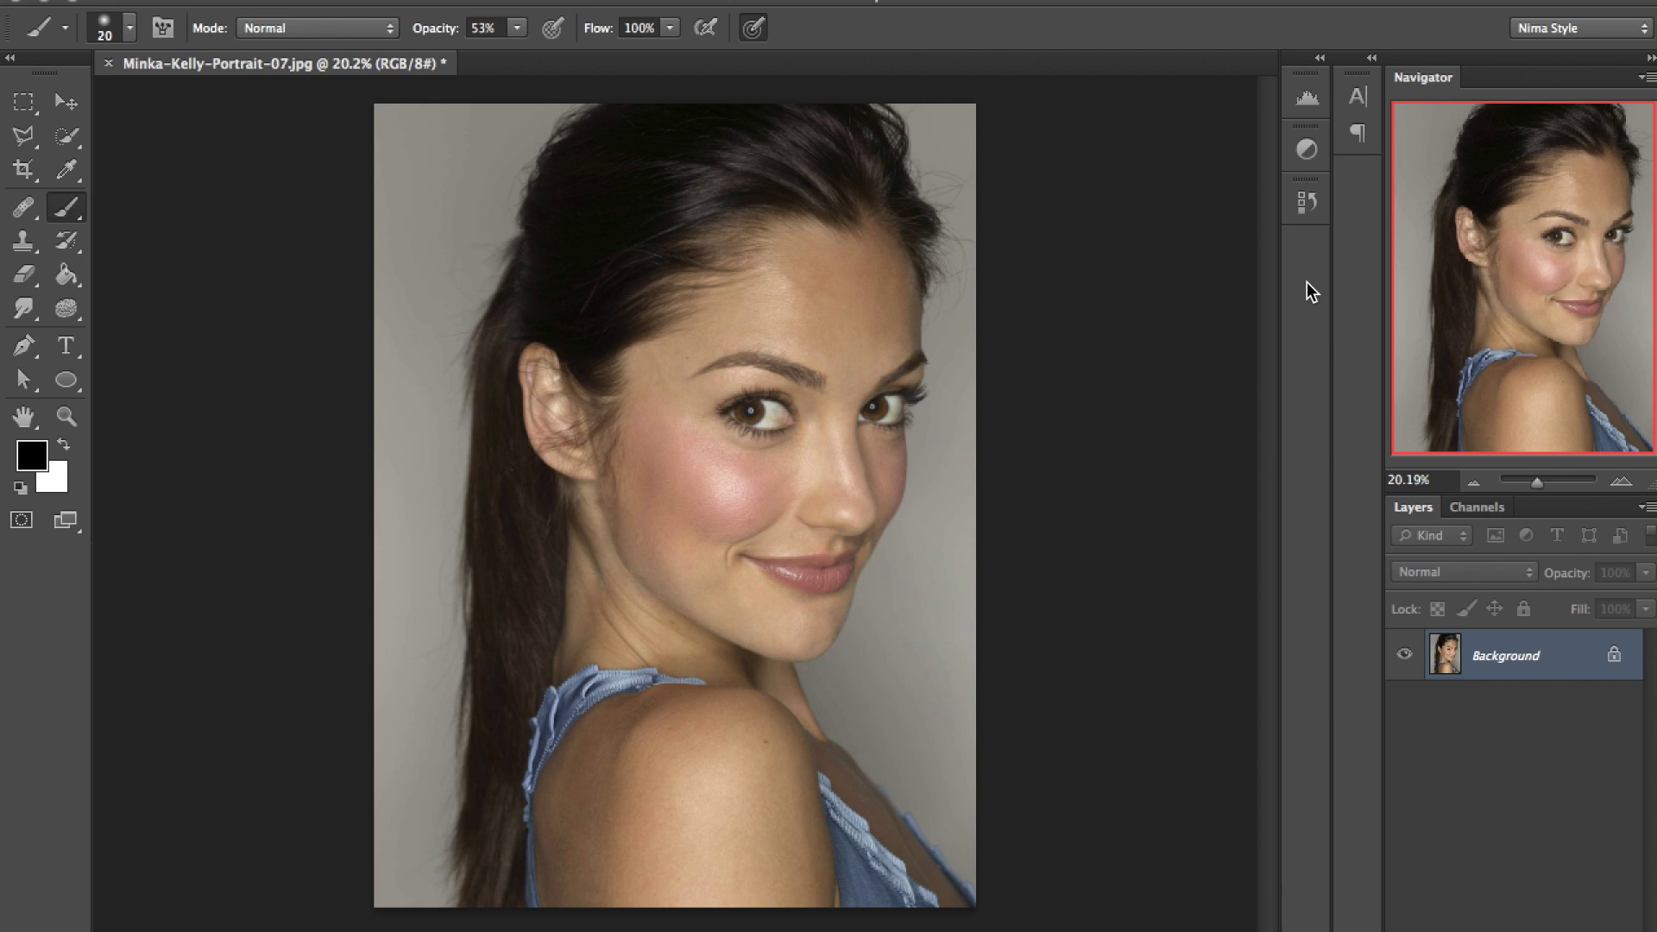
key(ctrl+z)
key(ctrl+z)
key(ctrl+z)
key(ctrl+z)
key(ctrl+z)
key(ctrl+z)
key(ctrl+z)
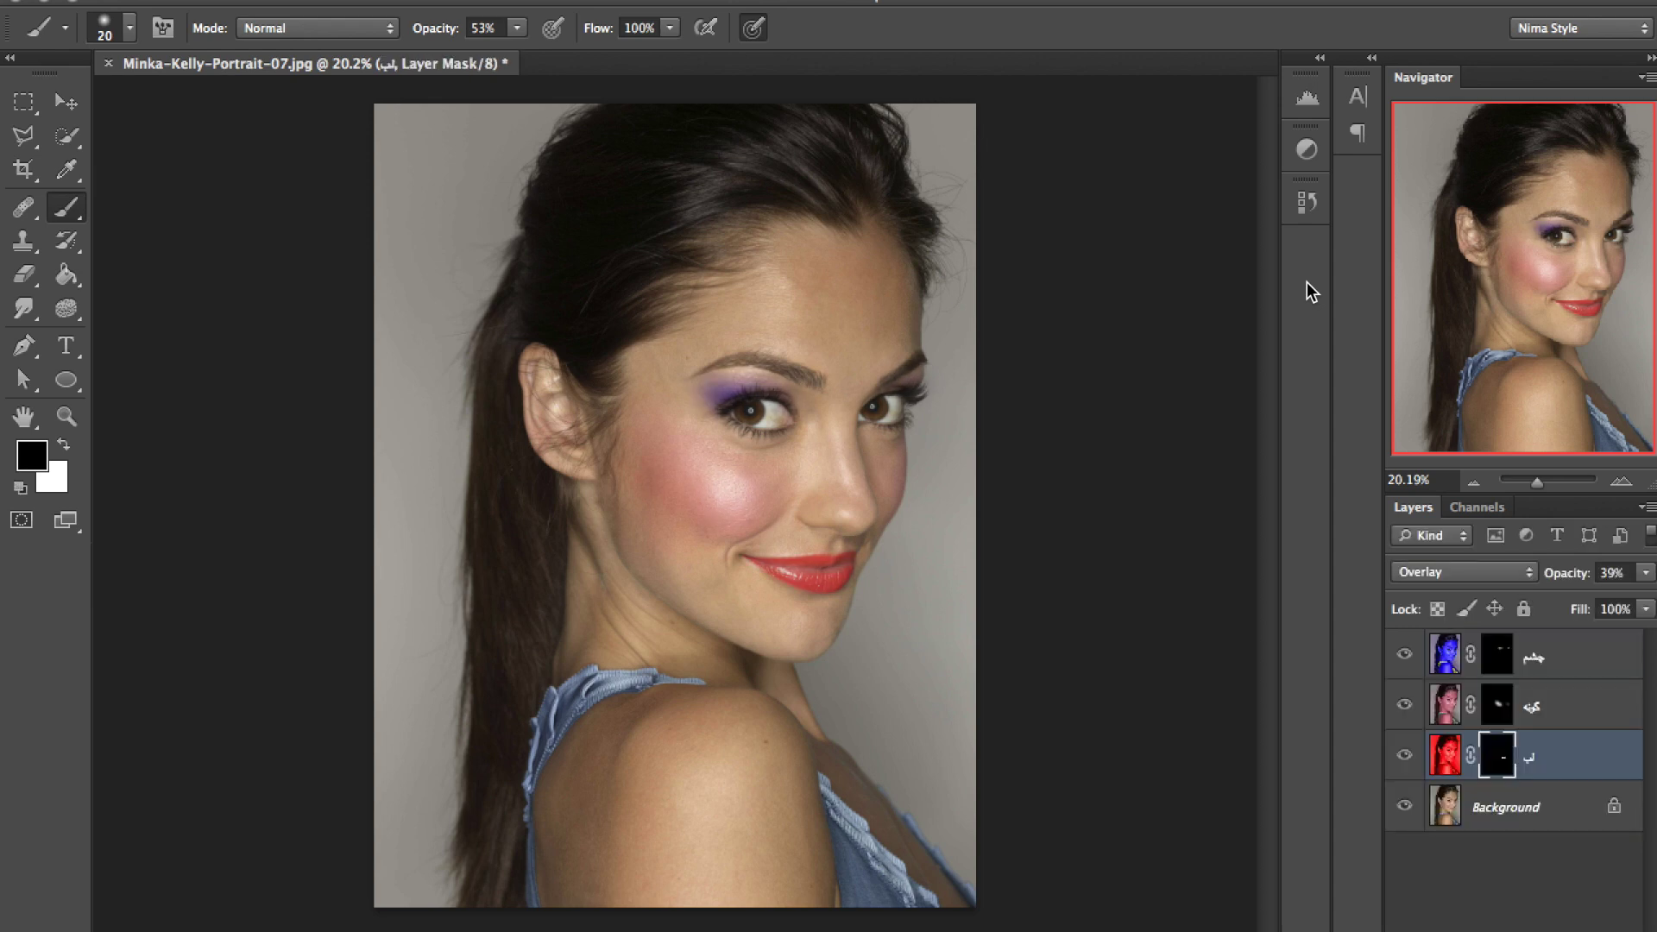
key(ctrl+z)
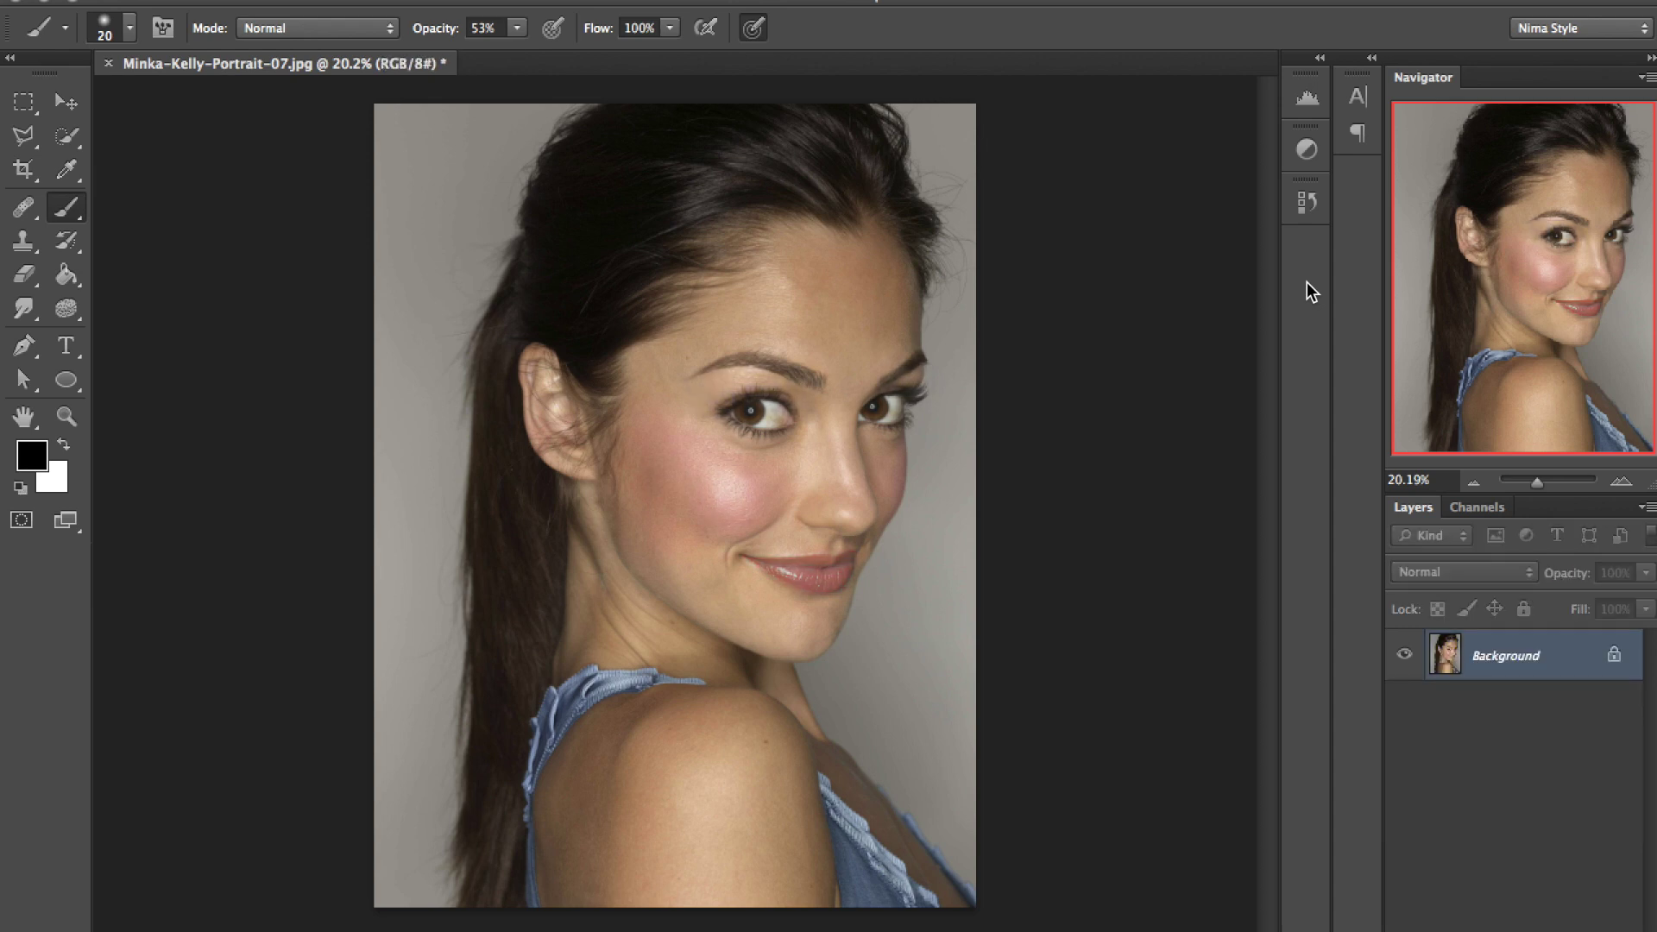
key(ctrl+z)
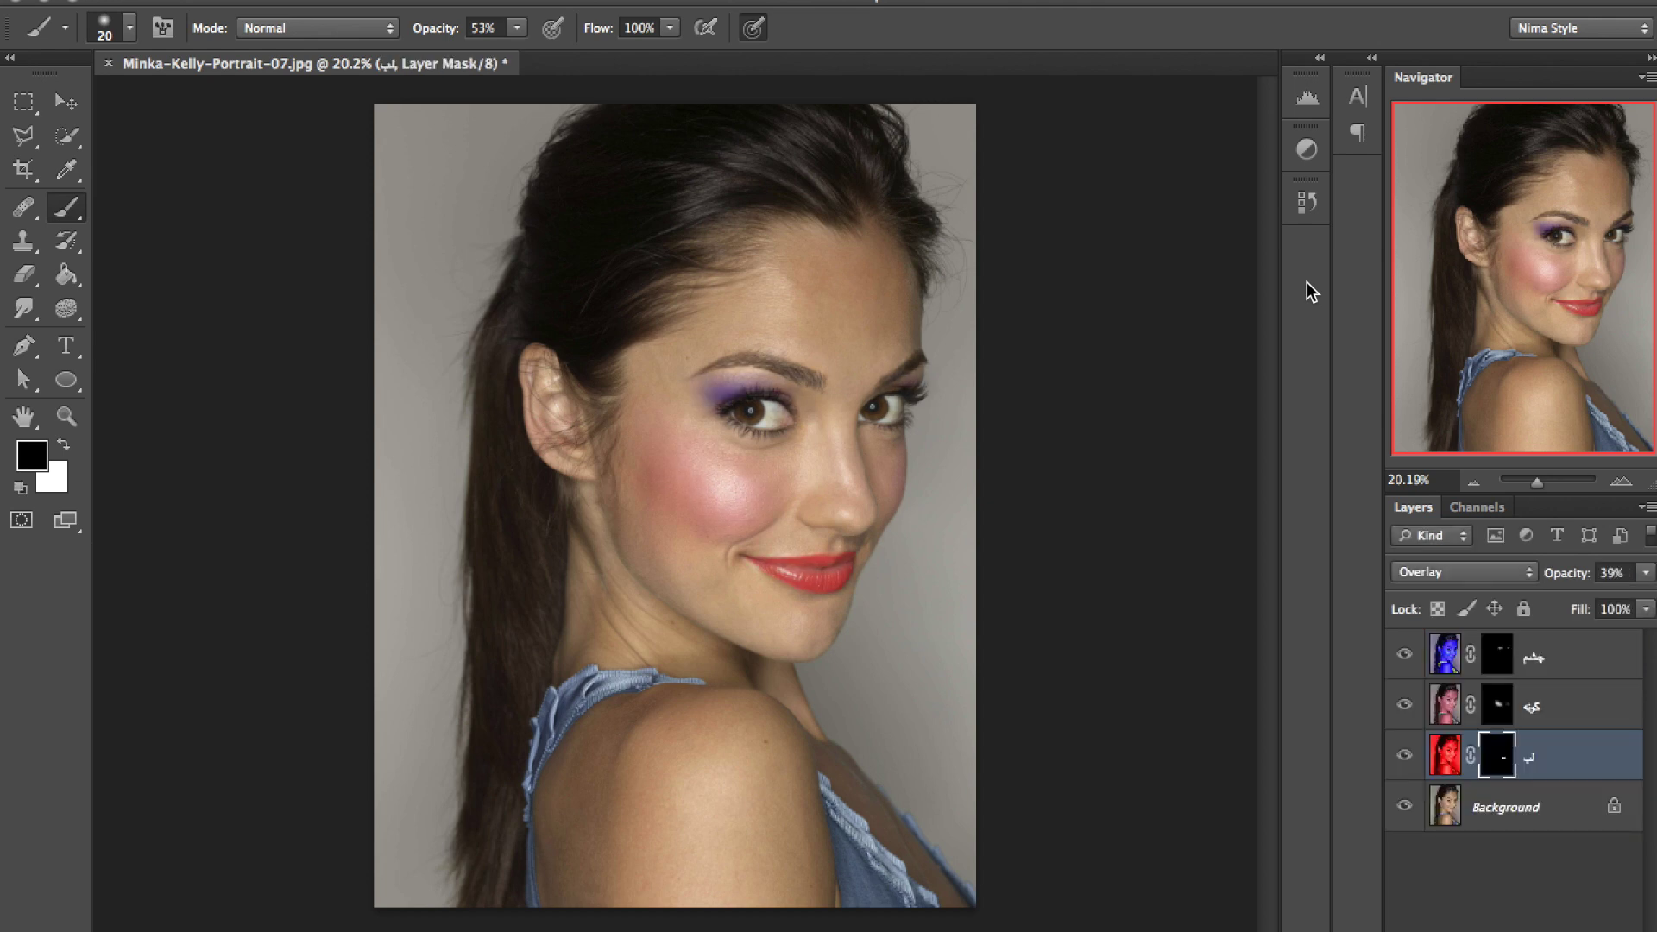